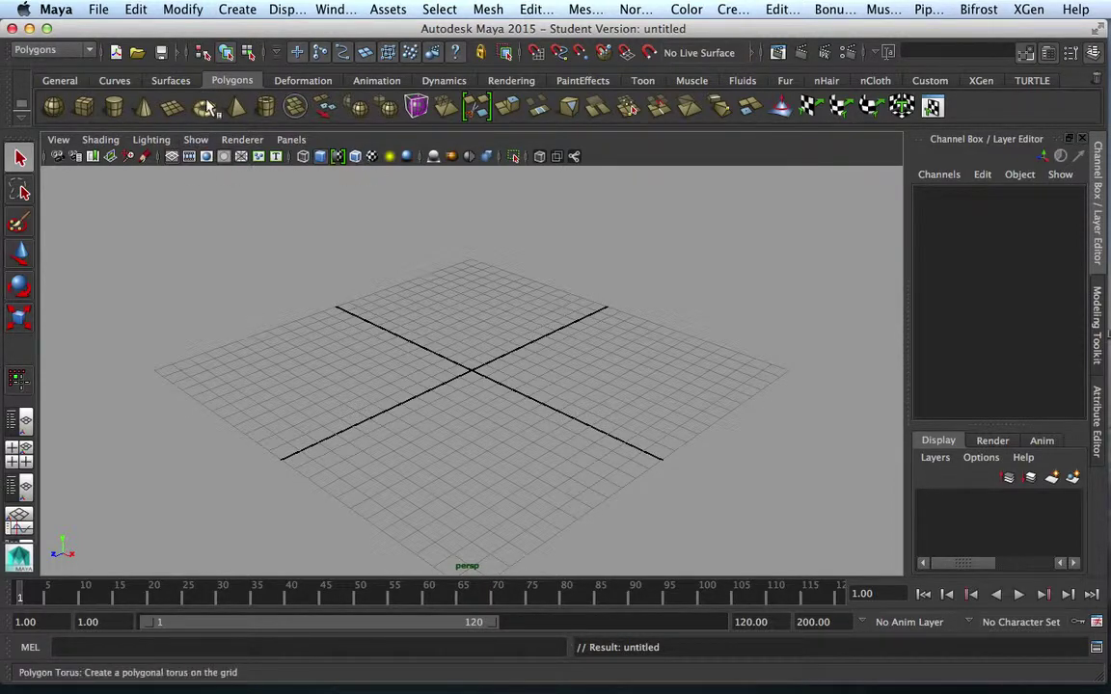
# Step: Create a polygon cube at the origin with its default dimensions
pyautogui.click(84, 107)
pyautogui.scroll(3, 273, 208)
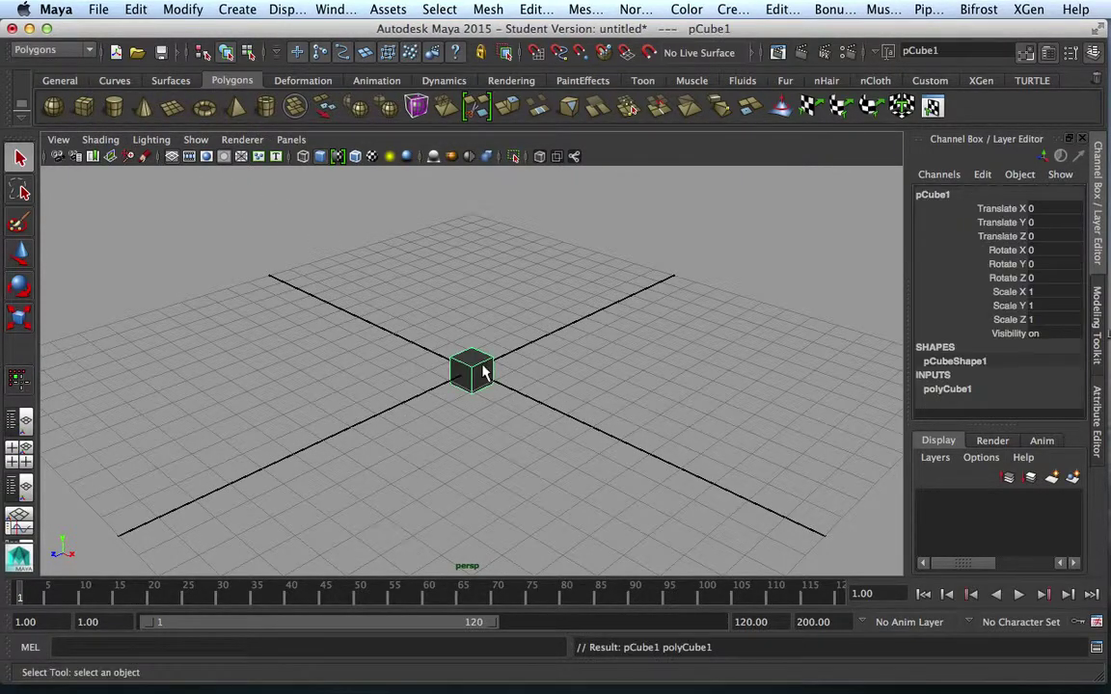
pyautogui.scroll(5, 486, 374)
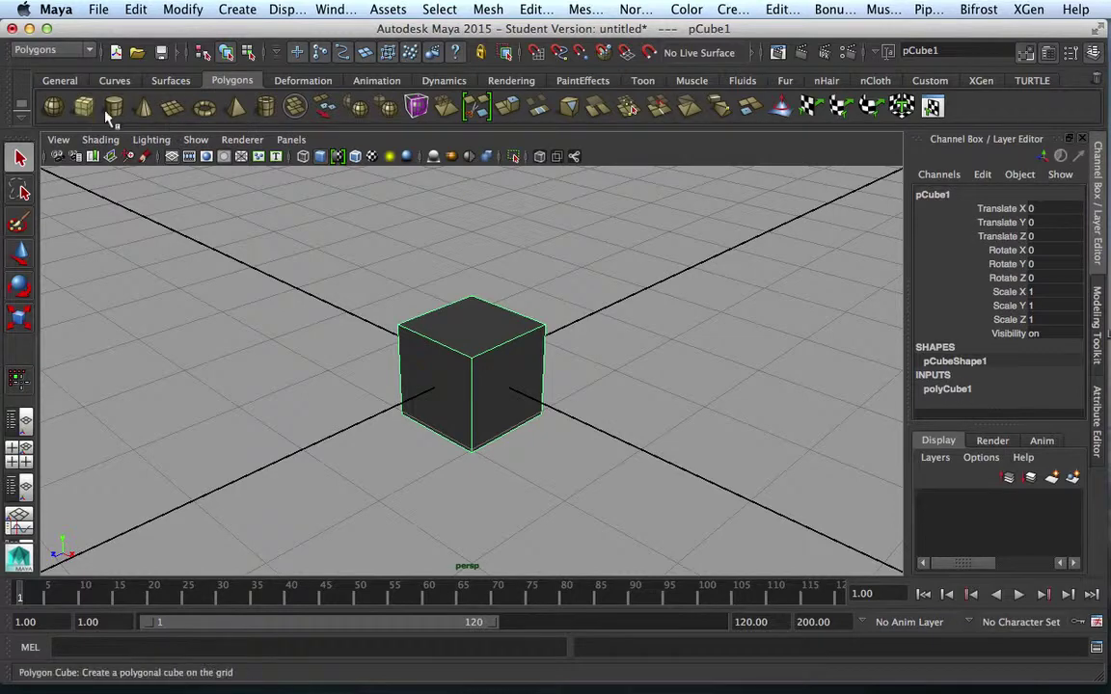
# Step: Create a polygon sphere scaled uniformly to about 0.181 and raise it to about Translate Y 0.548, half sunk into the cube's top face
pyautogui.click(53, 106)
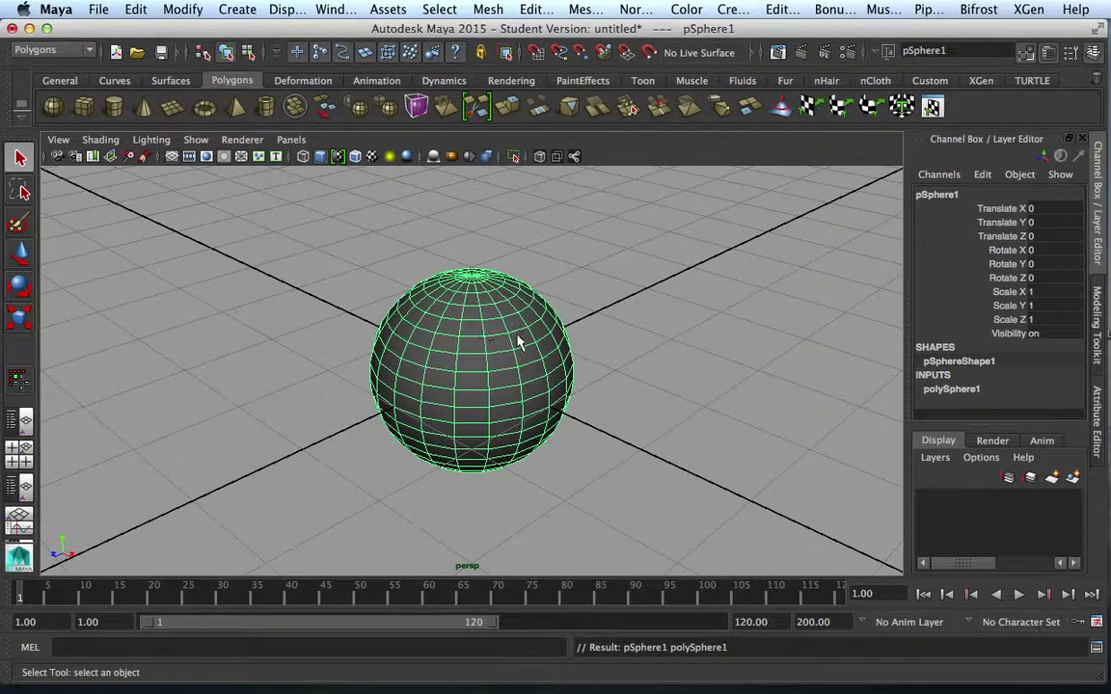
pyautogui.press('r')
pyautogui.moveTo(472, 371); pyautogui.dragTo(393, 368)
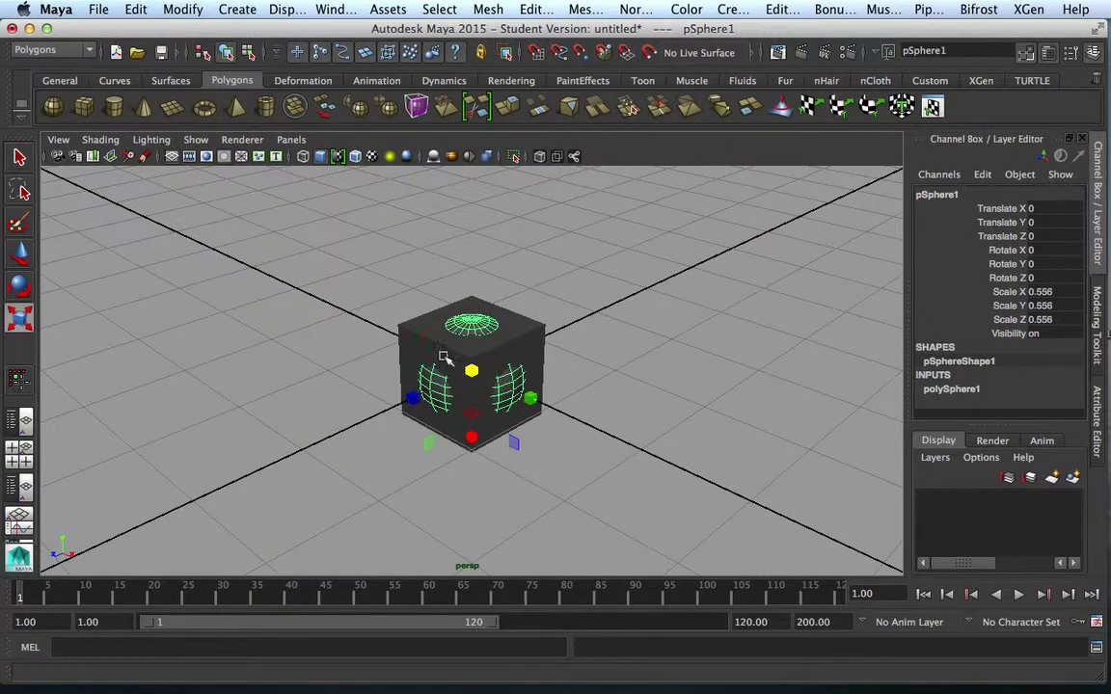
pyautogui.press('w')
pyautogui.moveTo(467, 337); pyautogui.dragTo(370, 291)
pyautogui.press('r')
pyautogui.press('w')
pyautogui.moveTo(472, 263); pyautogui.dragTo(473, 280)
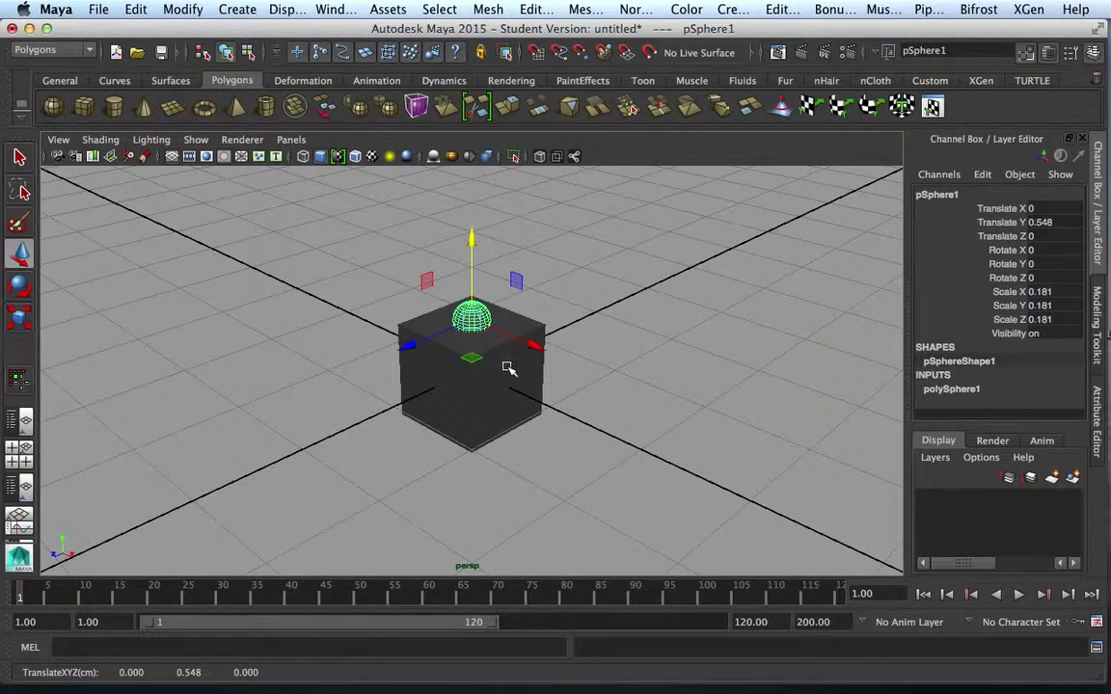
# Step: Duplicate the sphere and place the copy on the cube's positive X face at about Translate X 0.552, Y 0.079
pyautogui.press('super+d')
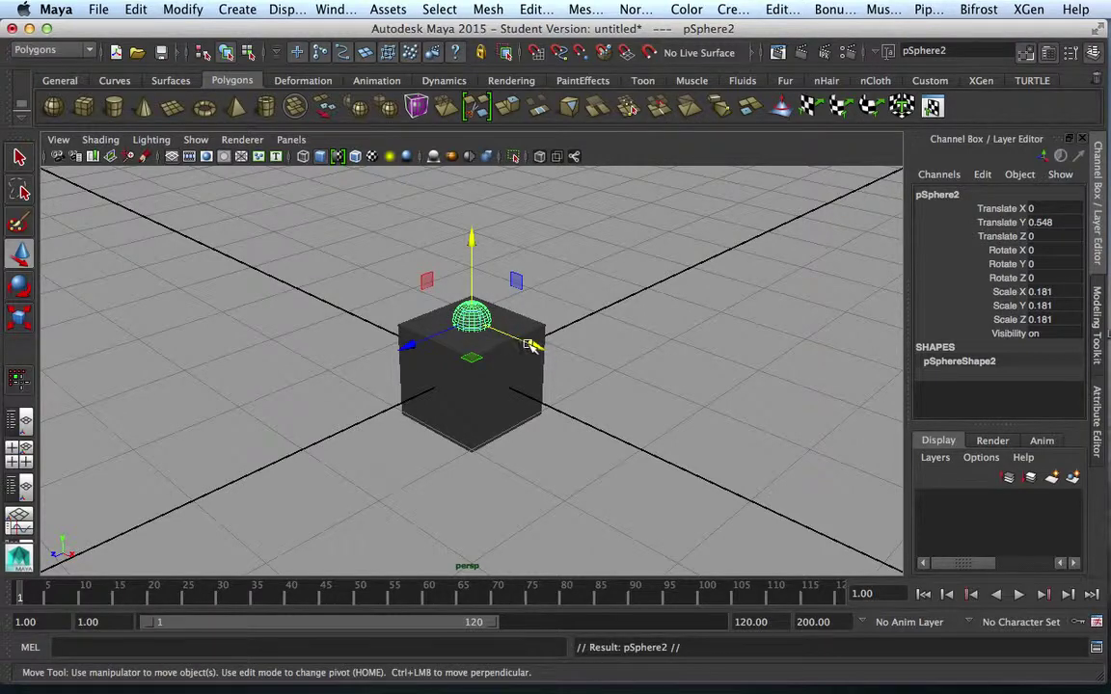
pyautogui.moveTo(541, 350); pyautogui.dragTo(580, 367)
pyautogui.moveTo(516, 259); pyautogui.dragTo(515, 307)
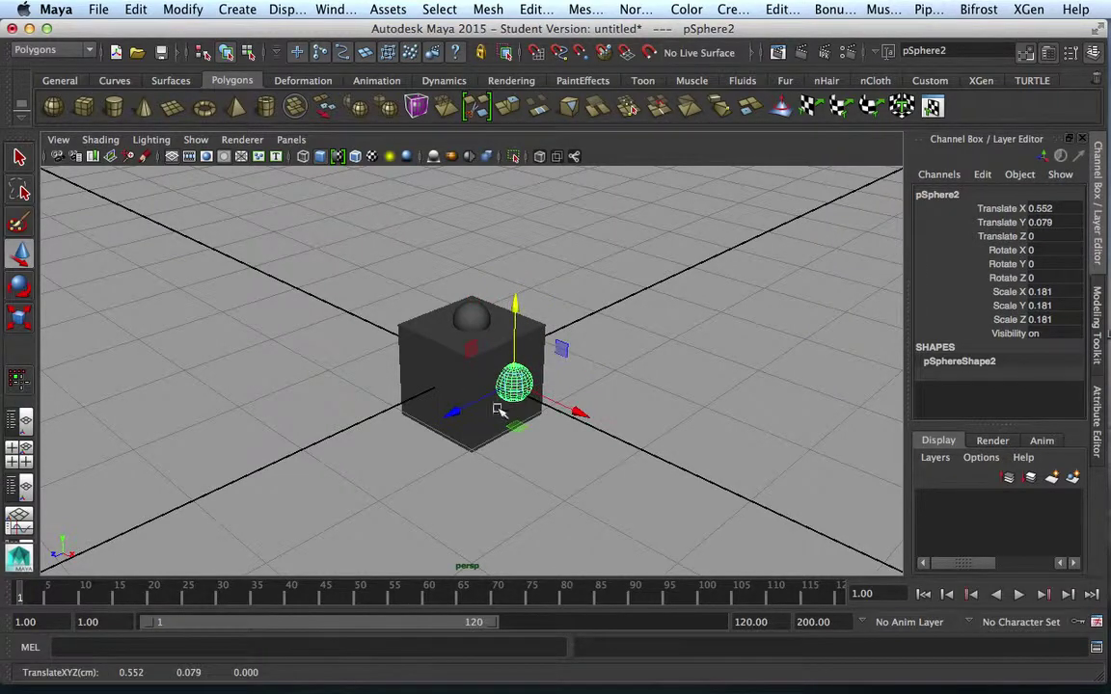
# Step: Duplicate the side sphere and place the copy on the cube's positive Z face at about Translate X -0.021, Z 0.489
pyautogui.hotkey('ctrl', 'd')
pyautogui.moveTo(495, 416)
pyautogui.mouseDown()
pyautogui.moveTo(424, 432)
pyautogui.moveTo(522, 440)
pyautogui.moveTo(487, 425)
pyautogui.mouseUp()
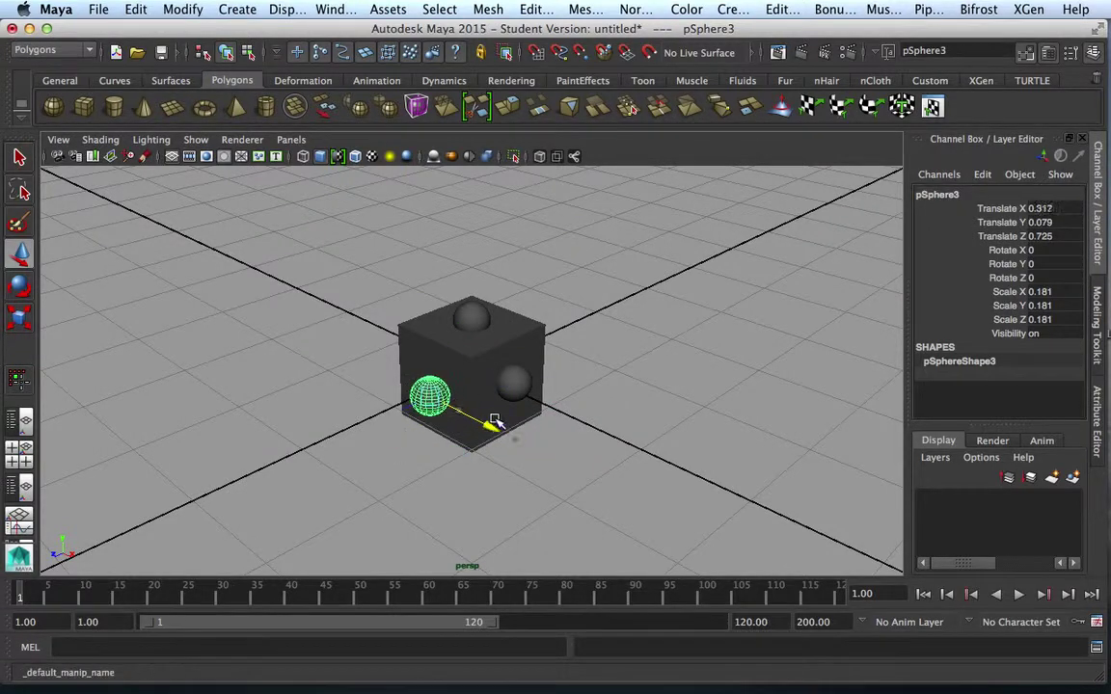
pyautogui.moveTo(378, 422)
pyautogui.mouseDown()
pyautogui.moveTo(401, 405)
pyautogui.moveTo(384, 401)
pyautogui.mouseUp()
pyautogui.keyDown('alt'); pyautogui.moveTo(526, 464); pyautogui.dragTo(457, 436); pyautogui.keyUp('alt')
pyautogui.scroll(3, 589, 422)
pyautogui.scroll(2, 591, 423)
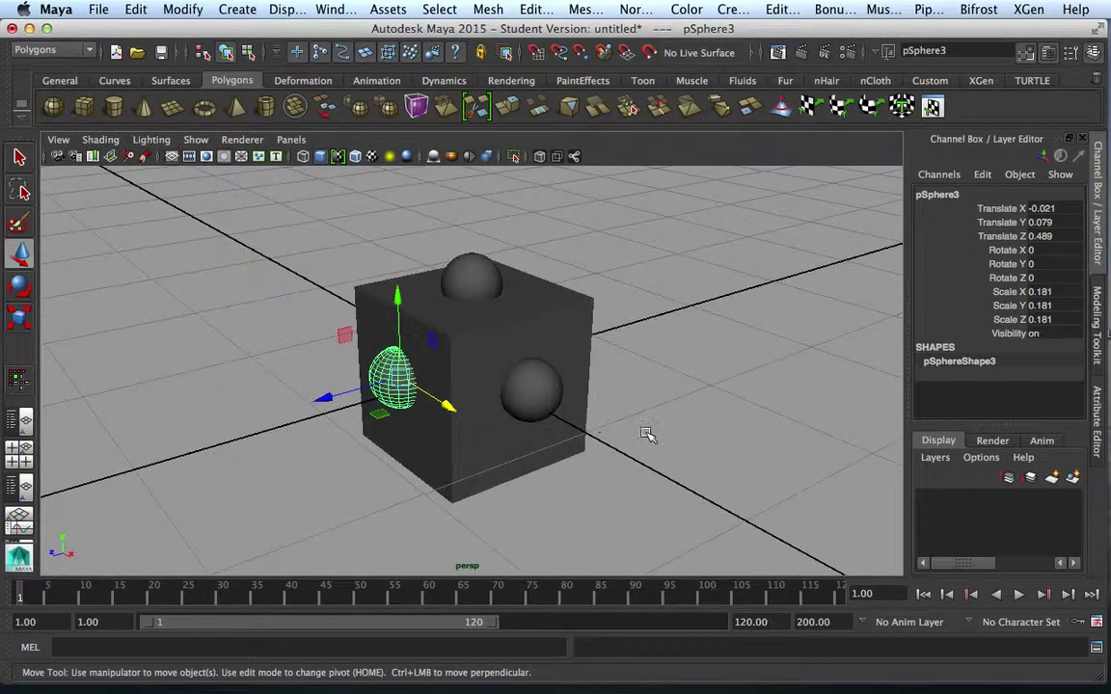
pyautogui.click(639, 409)
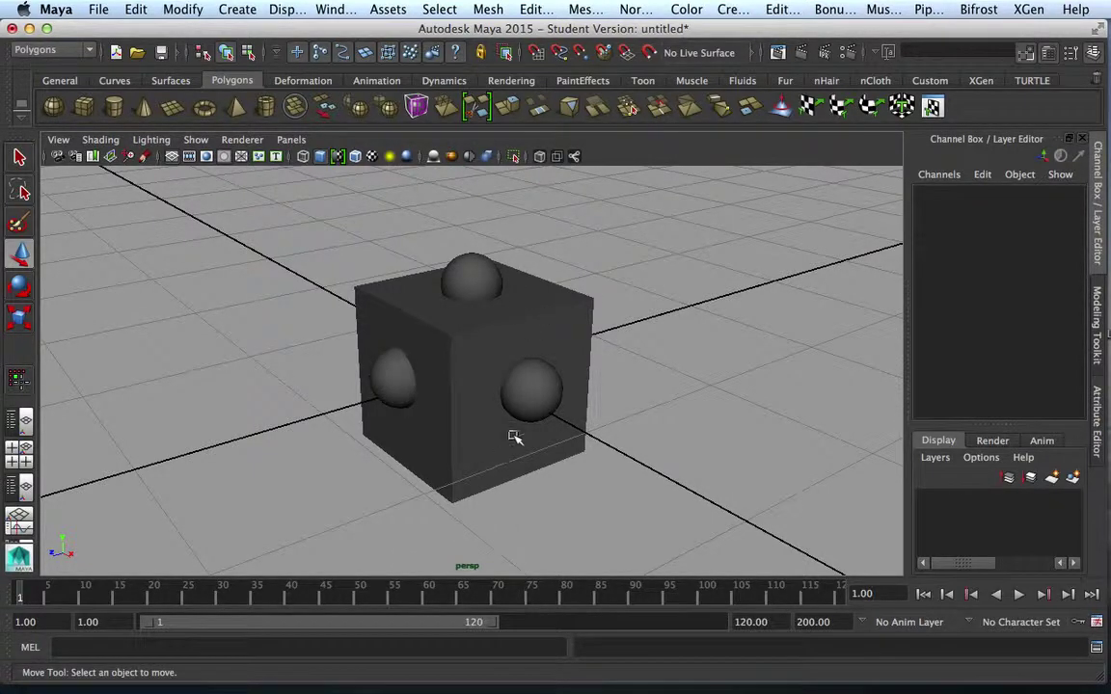
# Step: Try a Boolean Union on the cube and the three spheres, selecting the cube first, and undo it
pyautogui.click(470, 350)
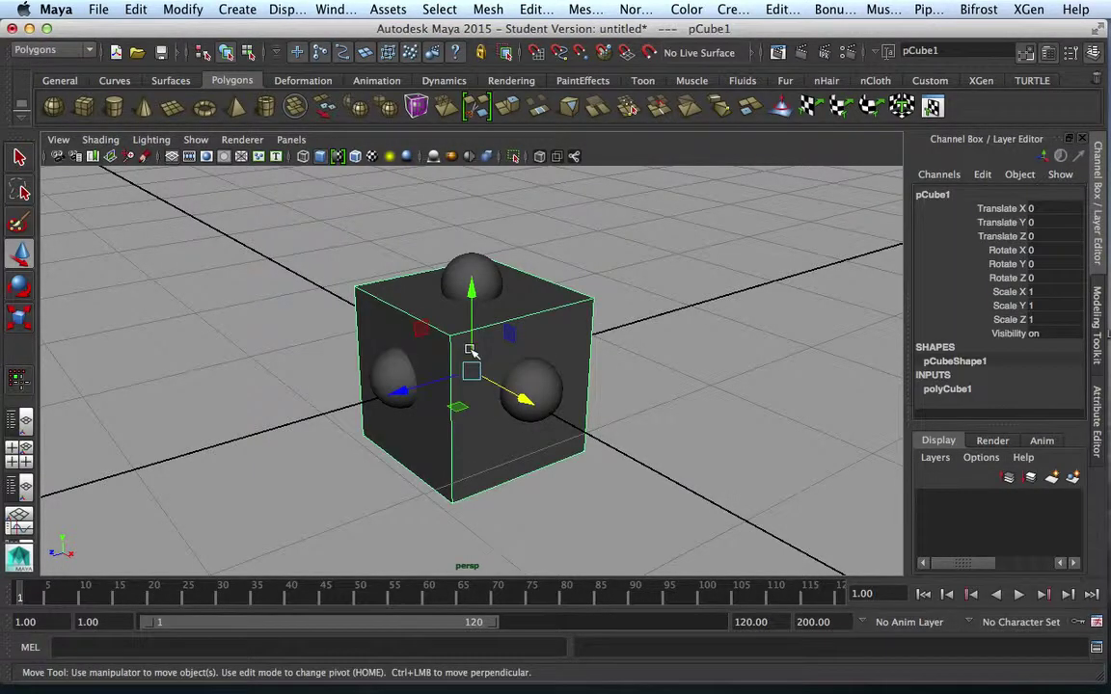
pyautogui.keyDown('shift'); pyautogui.click(547, 389); pyautogui.keyUp('shift')
pyautogui.keyDown('shift'); pyautogui.click(475, 273); pyautogui.keyUp('shift')
pyautogui.keyDown('shift'); pyautogui.click(415, 374); pyautogui.keyUp('shift')
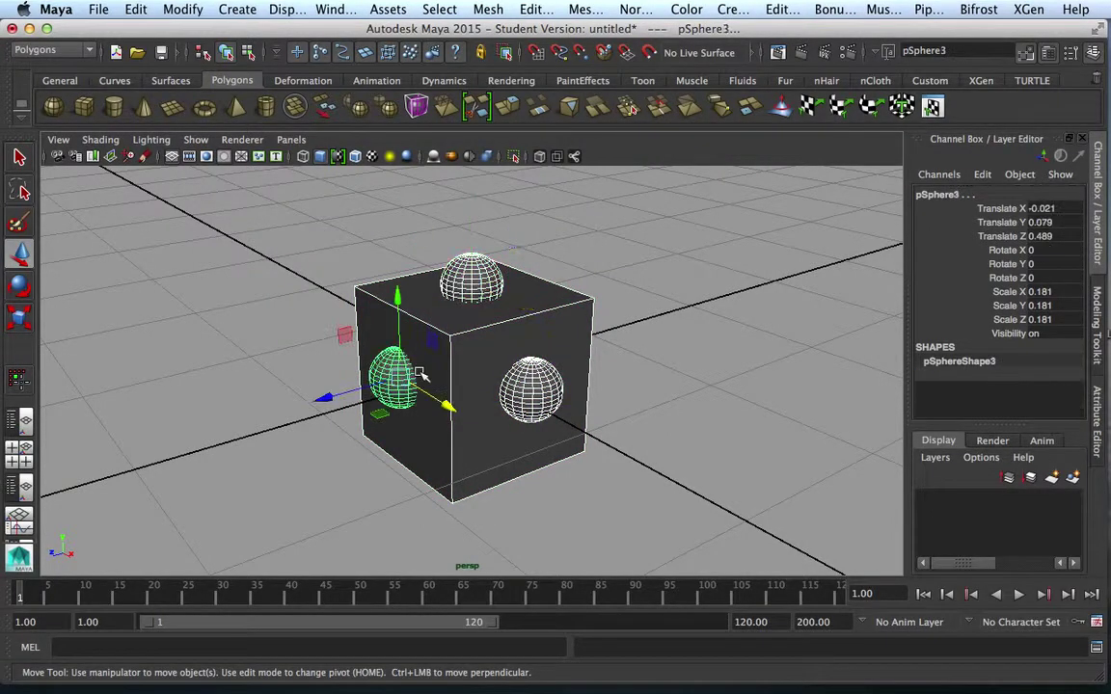
pyautogui.click(487, 10)
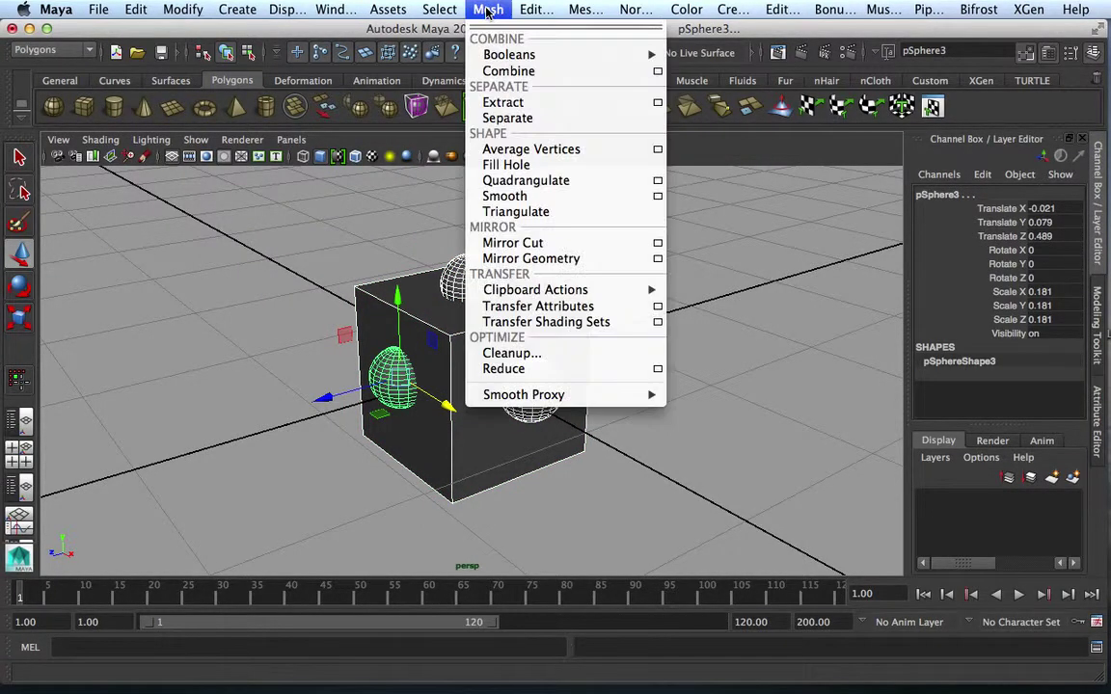
pyautogui.moveTo(557, 54)
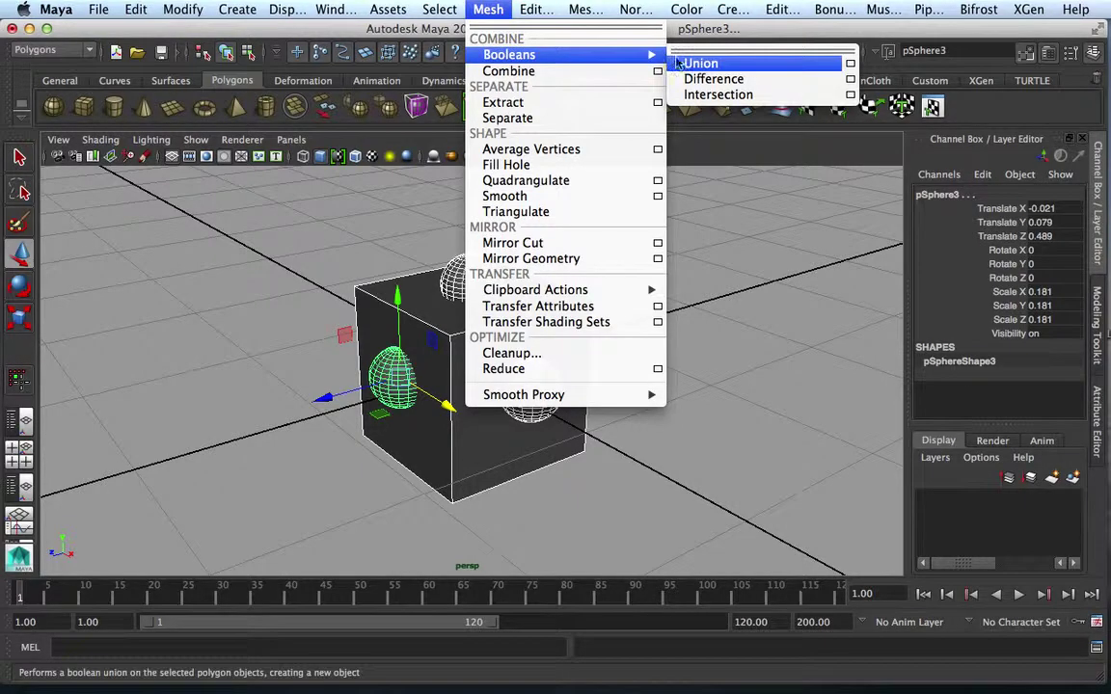
pyautogui.click(733, 65)
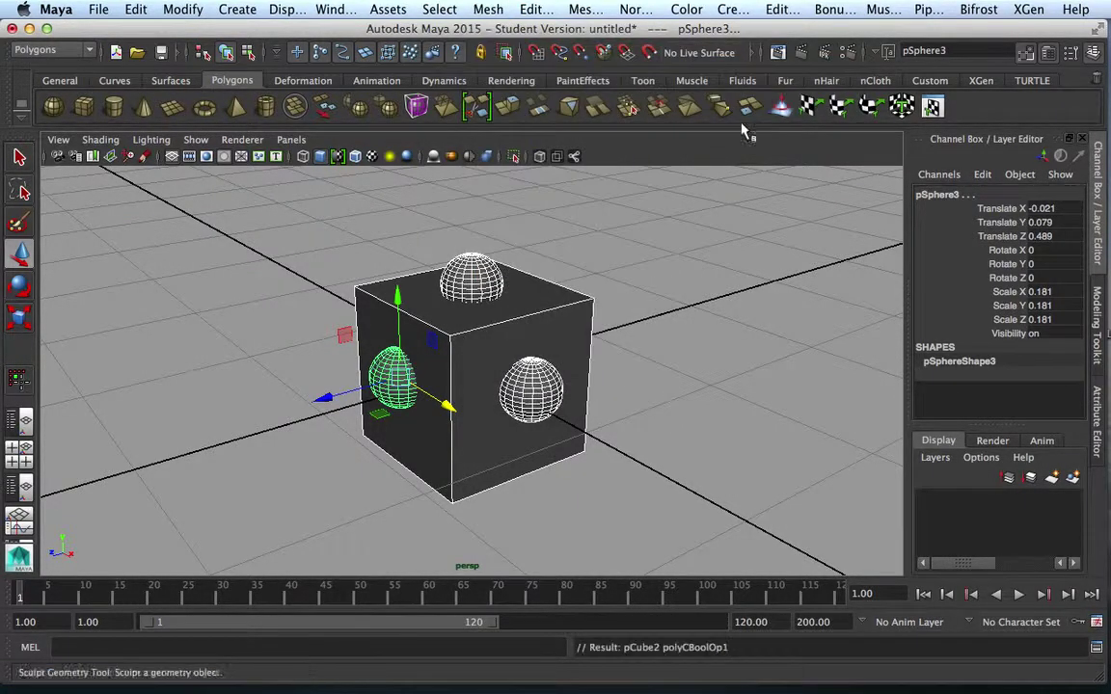
pyautogui.press('z')
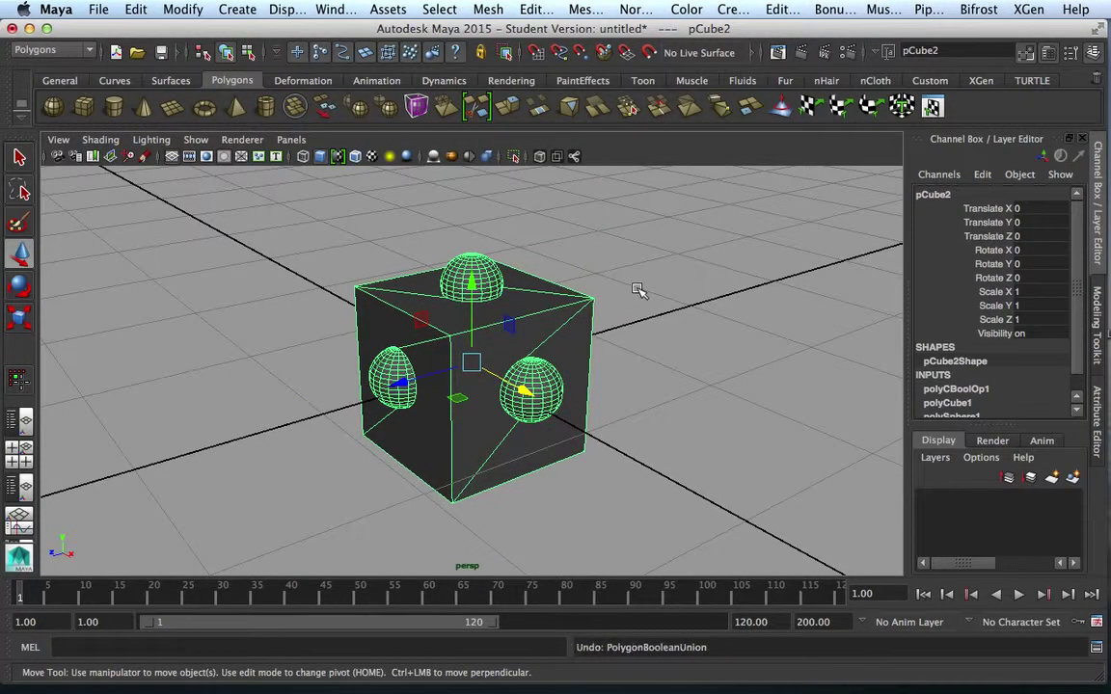
# Step: Subtract the three spheres from the cube with a Boolean Difference and select the resulting mesh
pyautogui.click(487, 9)
pyautogui.moveTo(509, 55)
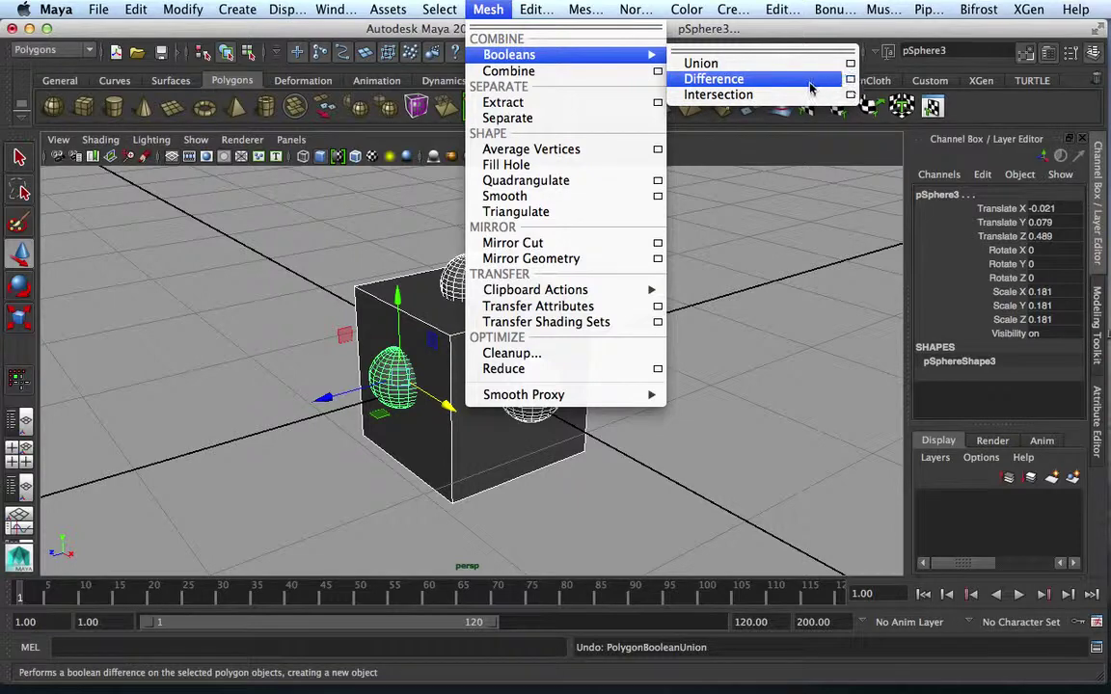
pyautogui.click(730, 80)
pyautogui.click(697, 303)
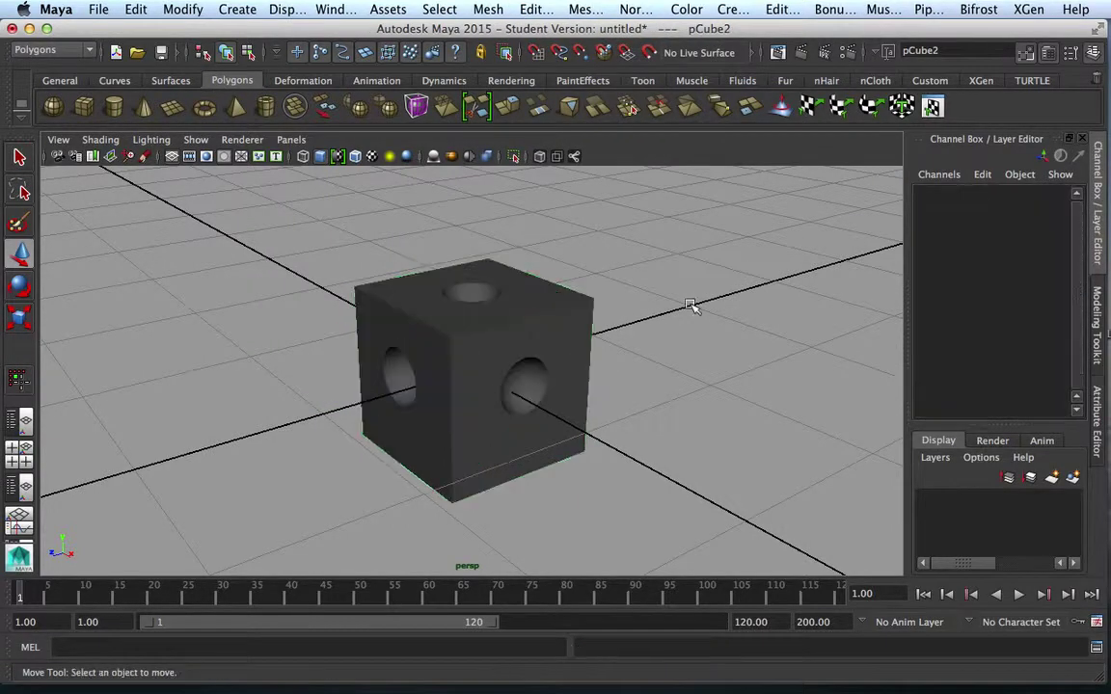
pyautogui.click(519, 386)
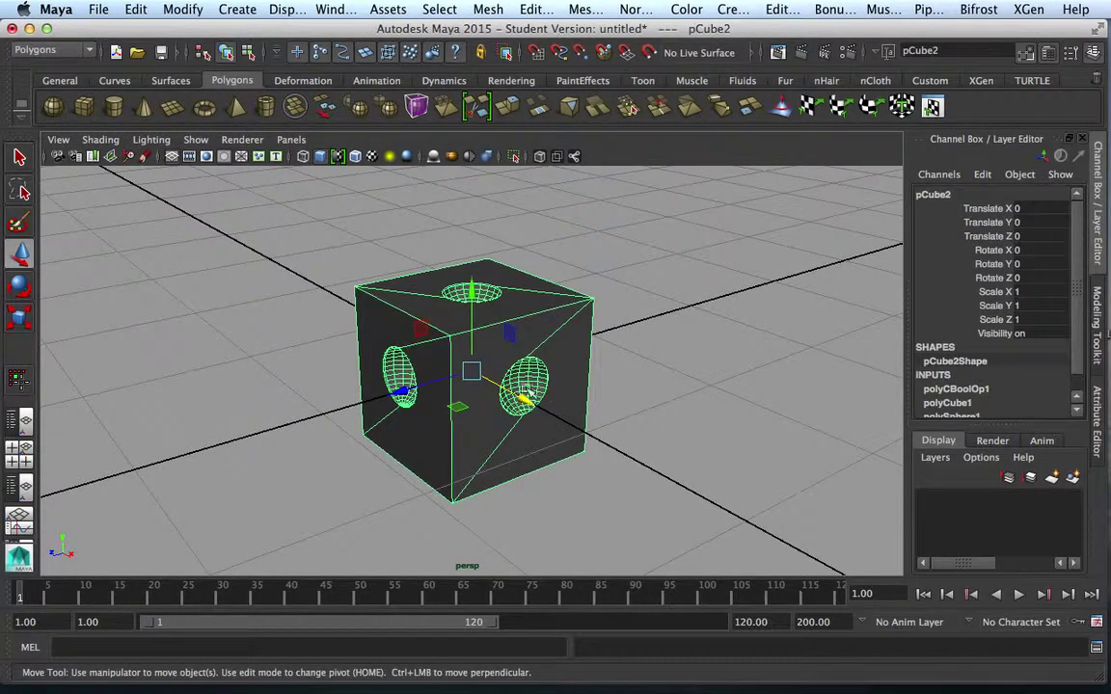
# Step: Undo the Boolean Difference on the cube and clear the selection
pyautogui.press('z')
pyautogui.press('z')
pyautogui.press('z')
pyautogui.click(666, 394)
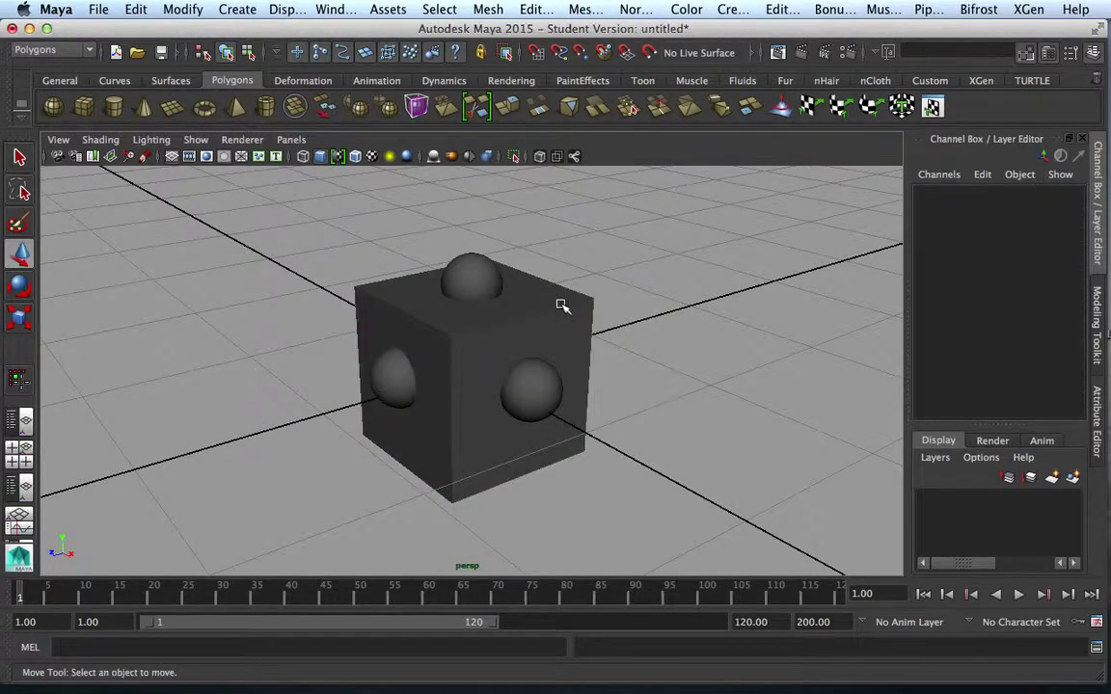
# Step: Try a Boolean Difference with the three spheres selected before the cube, undo it and deselect everything
pyautogui.click(500, 276)
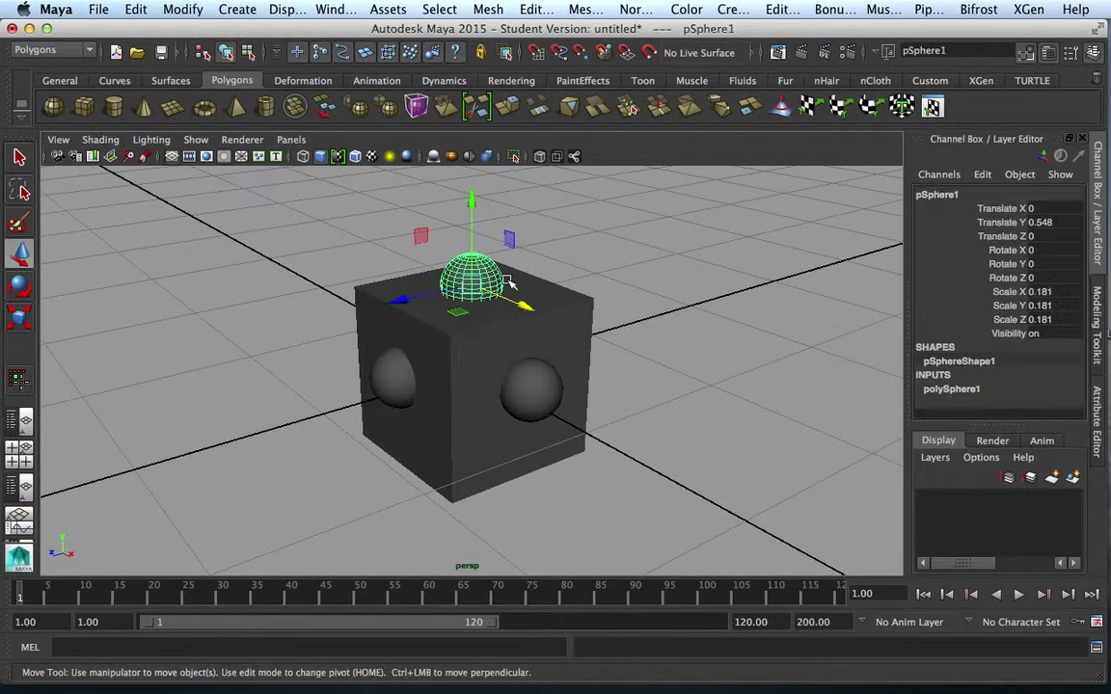
pyautogui.keyDown('shift'); pyautogui.click(393, 381); pyautogui.keyUp('shift')
pyautogui.keyDown('shift'); pyautogui.click(531, 387); pyautogui.keyUp('shift')
pyautogui.keyDown('shift'); pyautogui.click(582, 324); pyautogui.keyUp('shift')
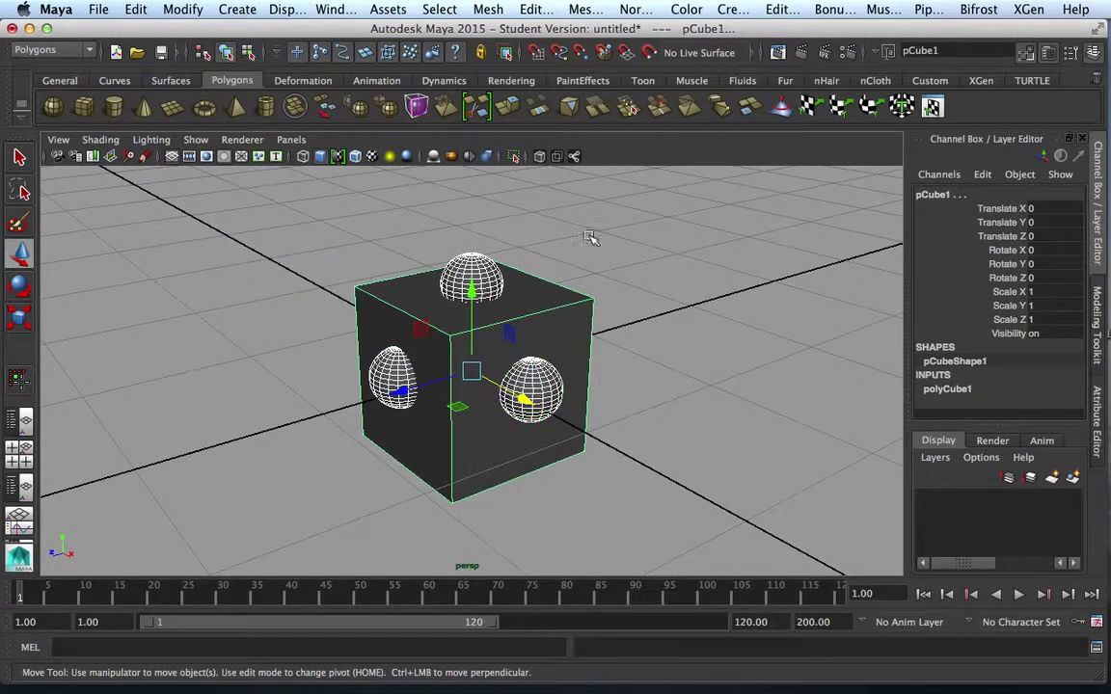
pyautogui.click(488, 9)
pyautogui.moveTo(521, 58)
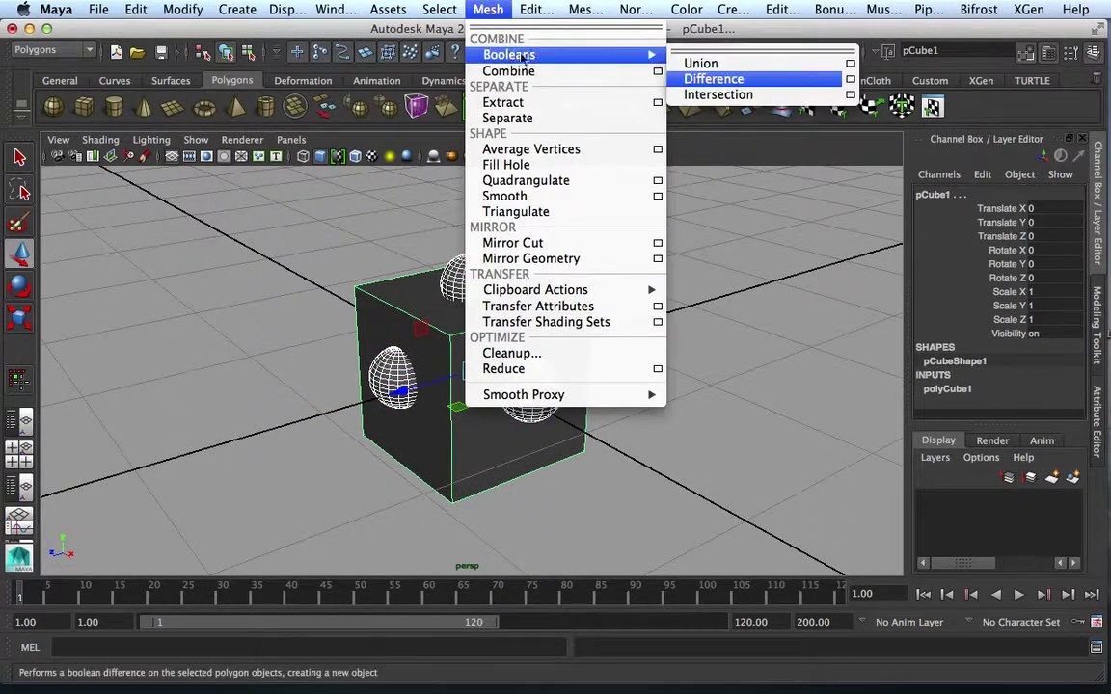
pyautogui.click(711, 78)
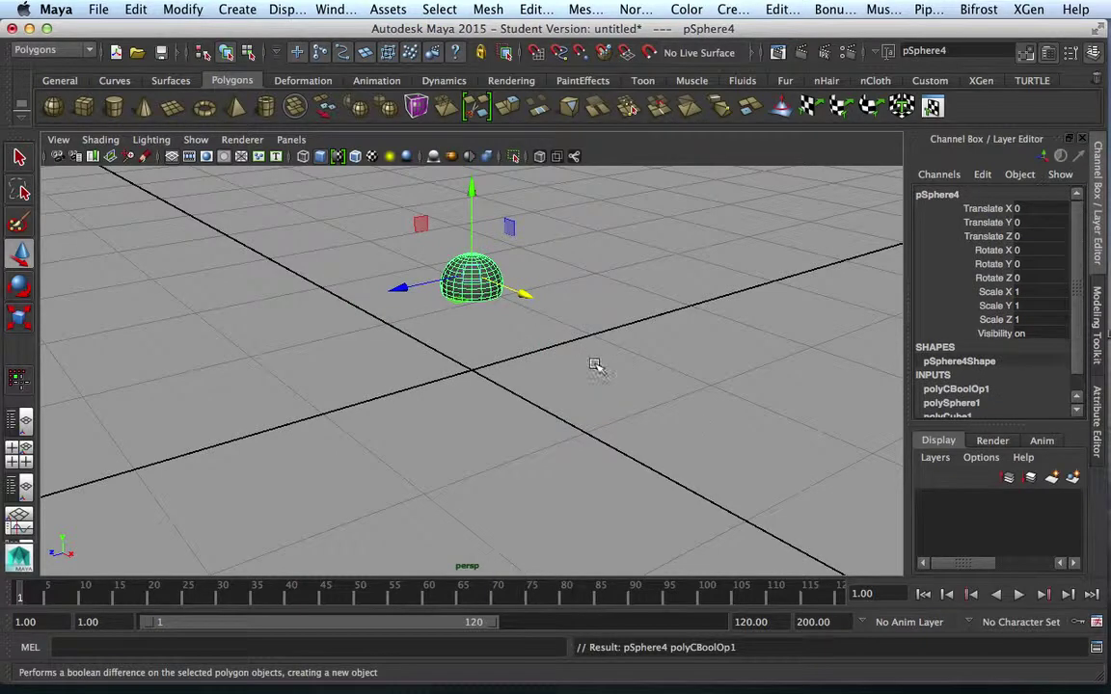
pyautogui.hotkey('ctrl', 'z')
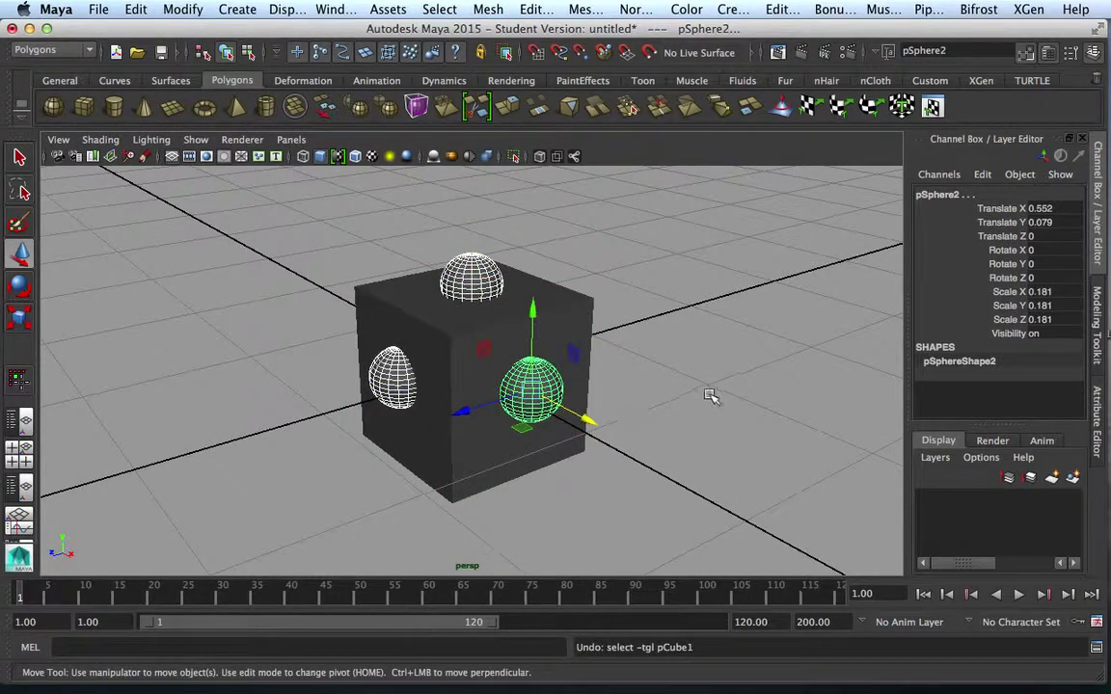
pyautogui.click(625, 313)
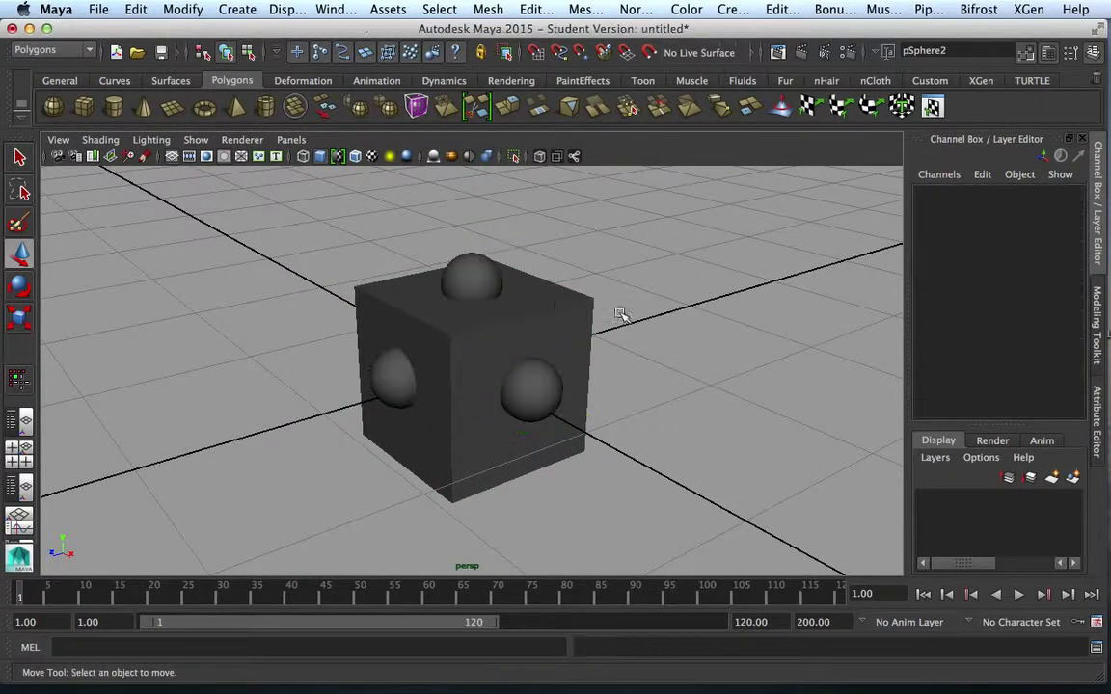
# Step: Try a Boolean Difference on only the three spheres, selecting the top sphere first
pyautogui.click(568, 324)
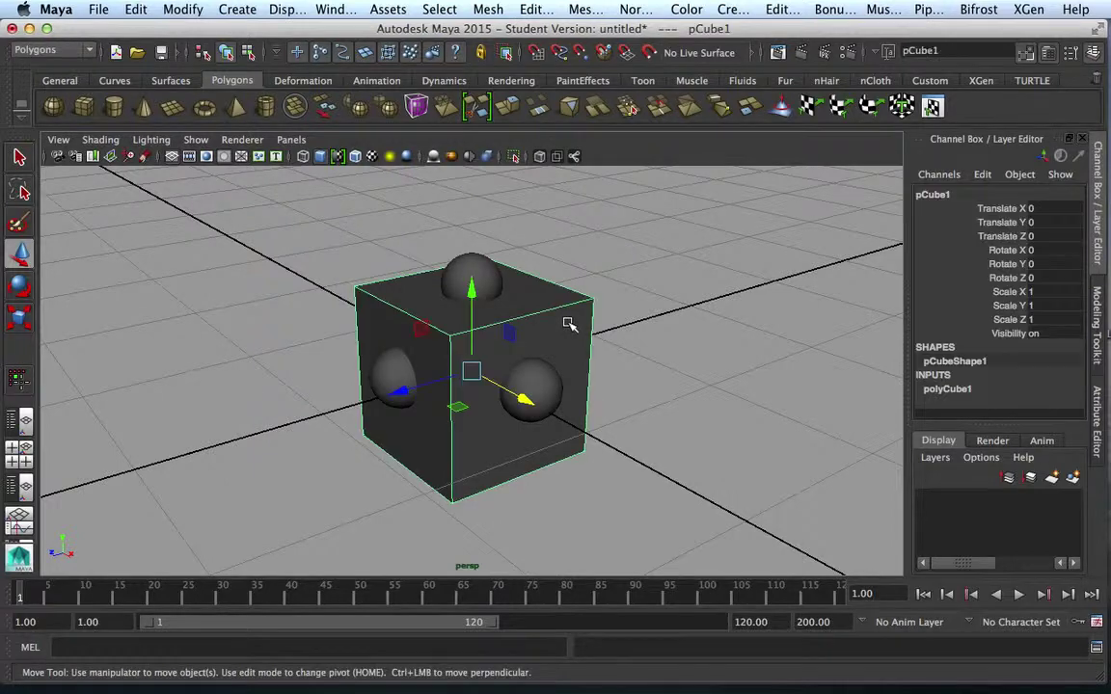
pyautogui.click(482, 278)
pyautogui.keyDown('shift'); pyautogui.click(395, 374); pyautogui.keyUp('shift')
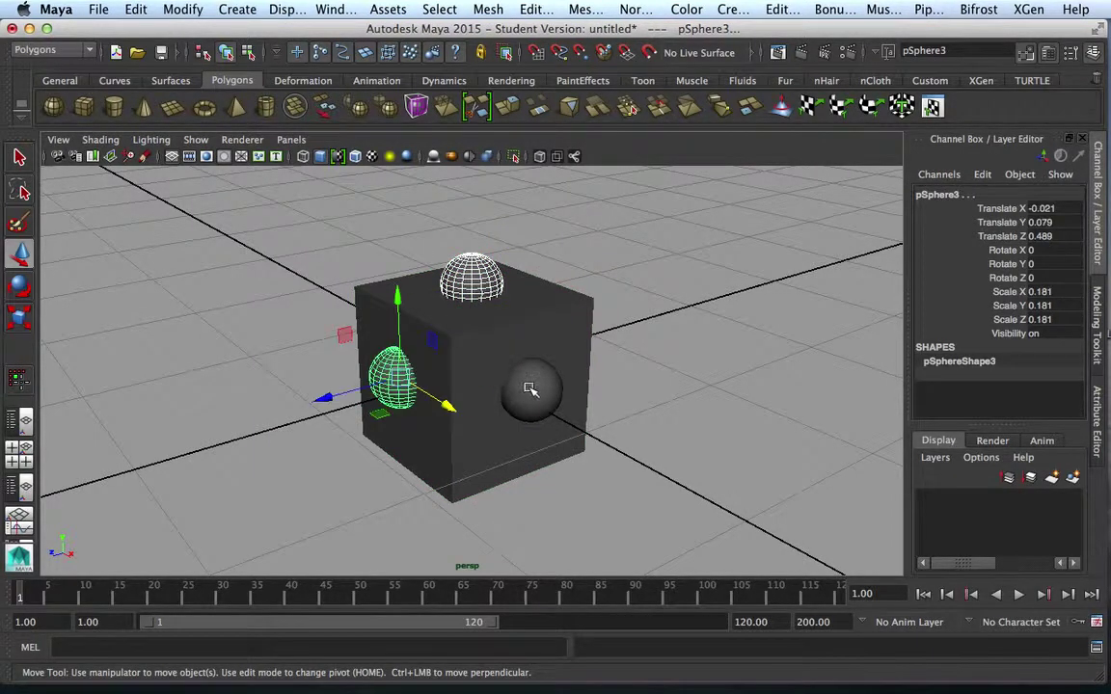
pyautogui.keyDown('shift'); pyautogui.click(529, 388); pyautogui.keyUp('shift')
pyautogui.click(489, 9)
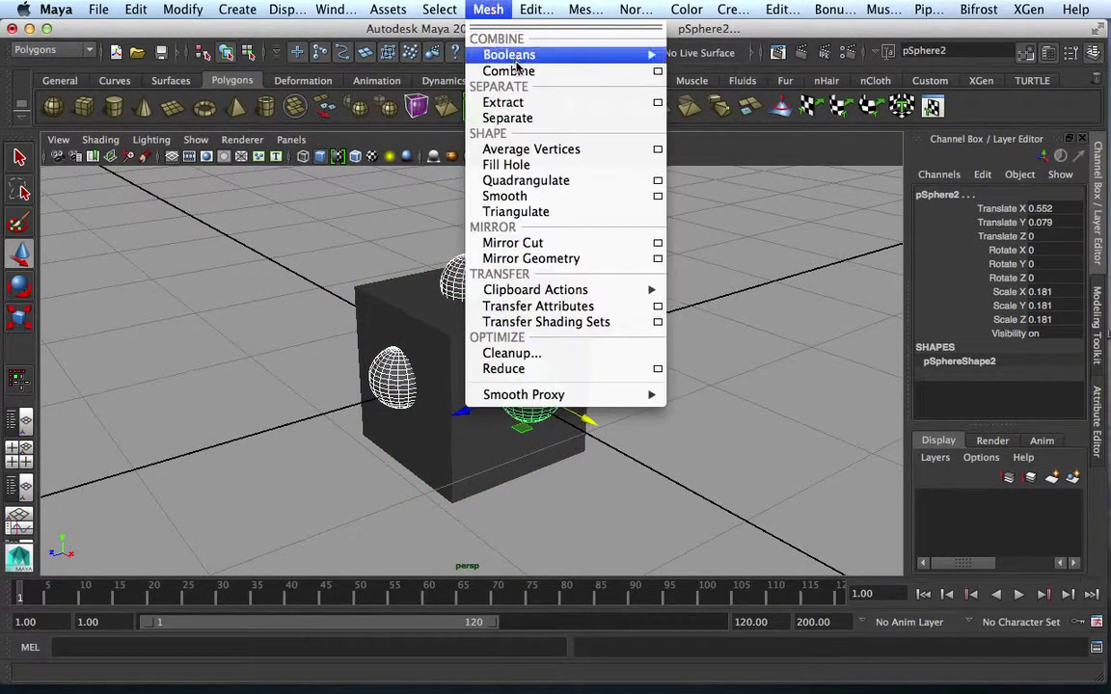
pyautogui.moveTo(520, 53)
pyautogui.click(718, 79)
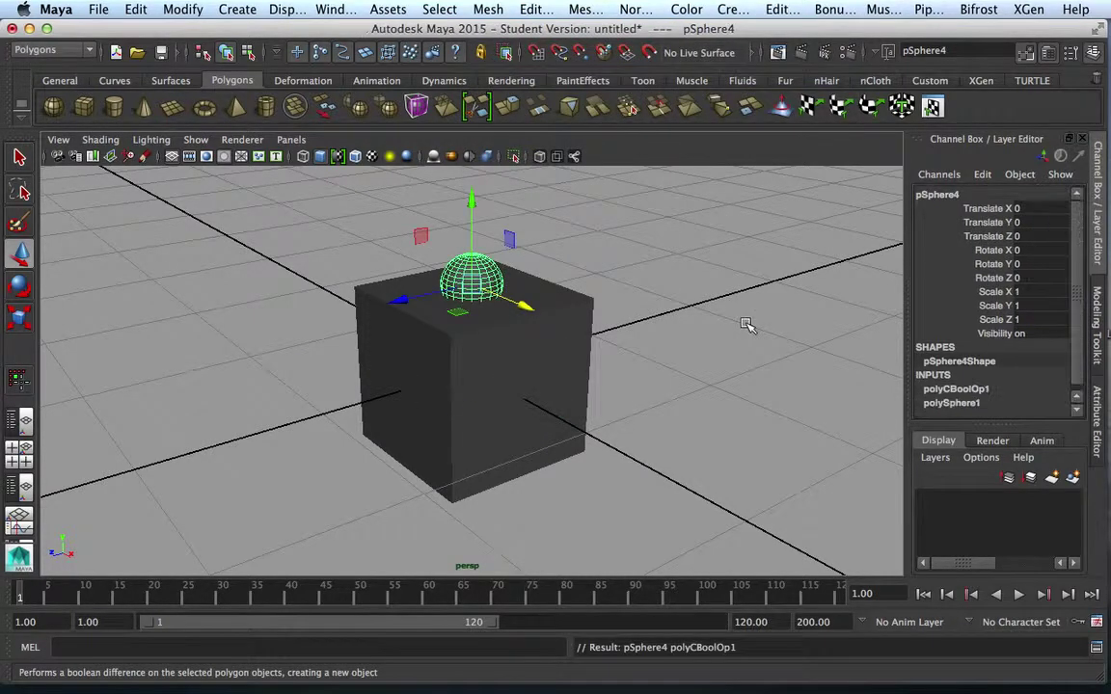
# Step: Undo the spheres-only Boolean Difference and step back to the earlier selection of the cube with all three spheres
pyautogui.hotkey('ctrl', 'z')
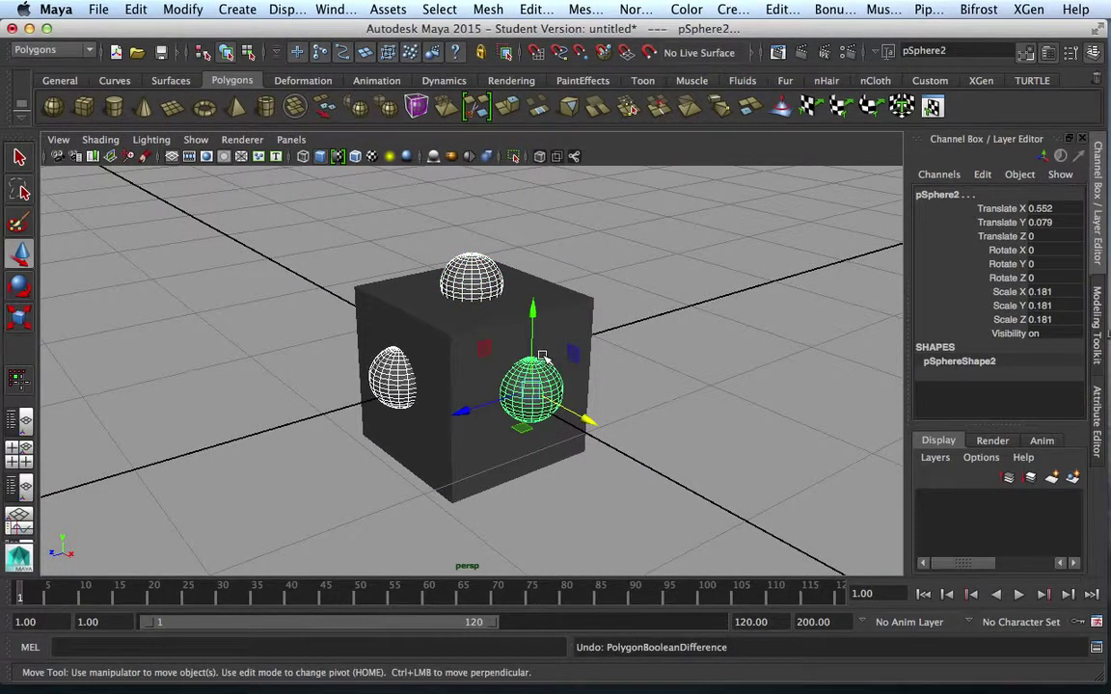
pyautogui.hotkey('ctrl', 'z')
pyautogui.click(711, 364)
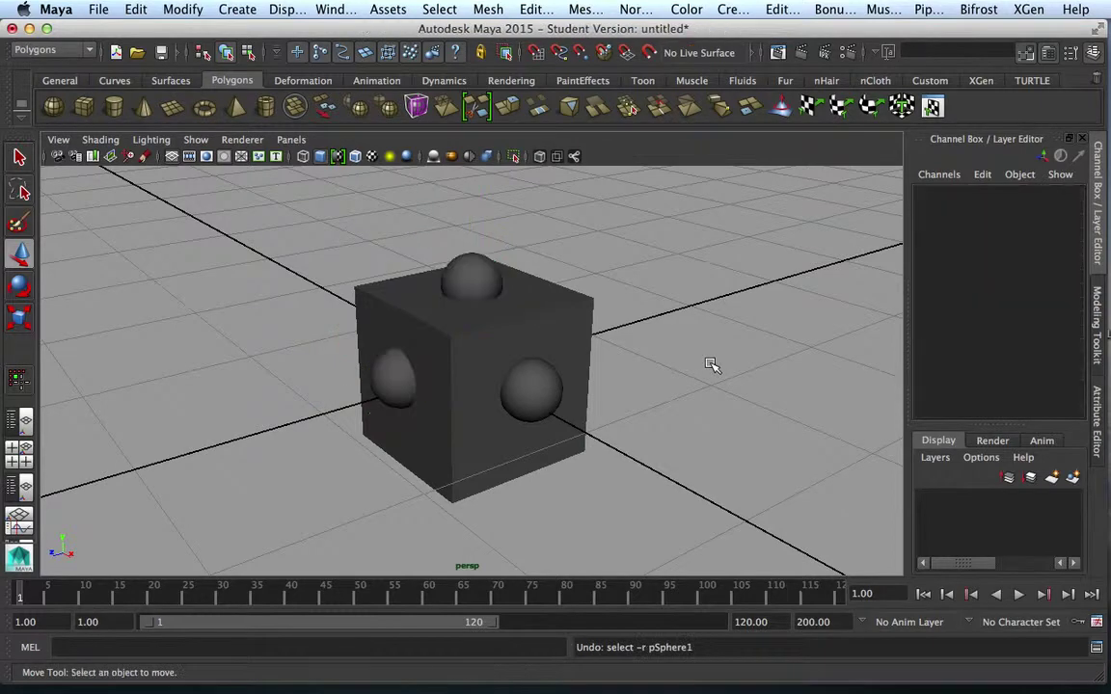
pyautogui.hotkey('ctrl', 'z')
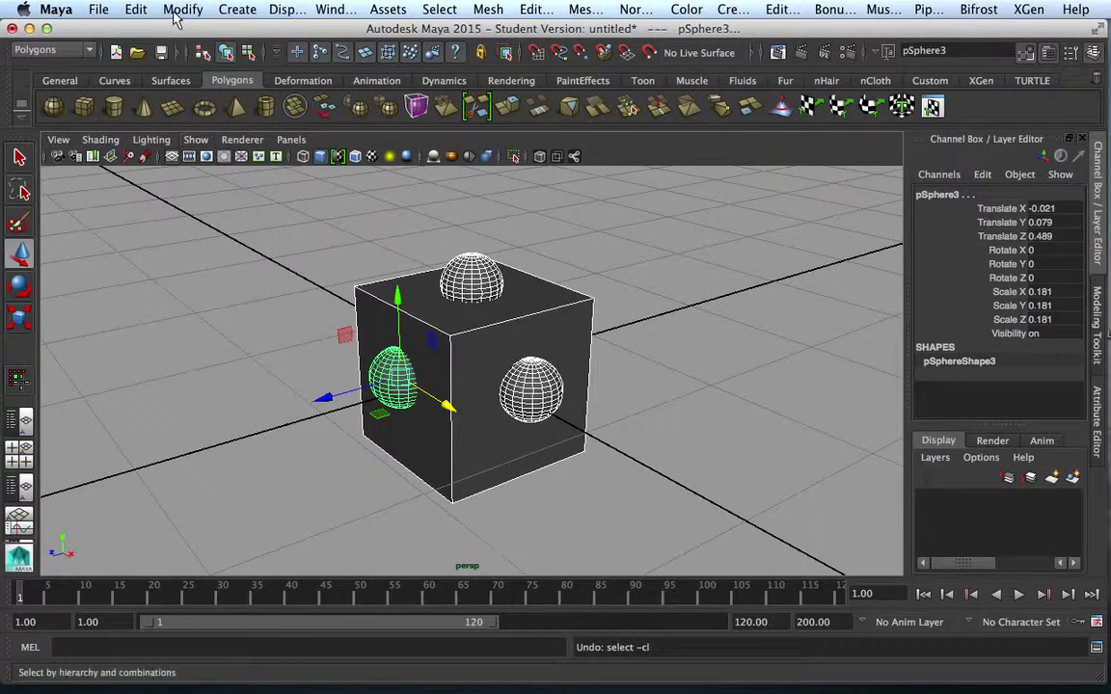
# Step: Delete the construction history on all objects in the scene
pyautogui.click(135, 9)
pyautogui.moveTo(277, 8)
pyautogui.moveTo(135, 9)
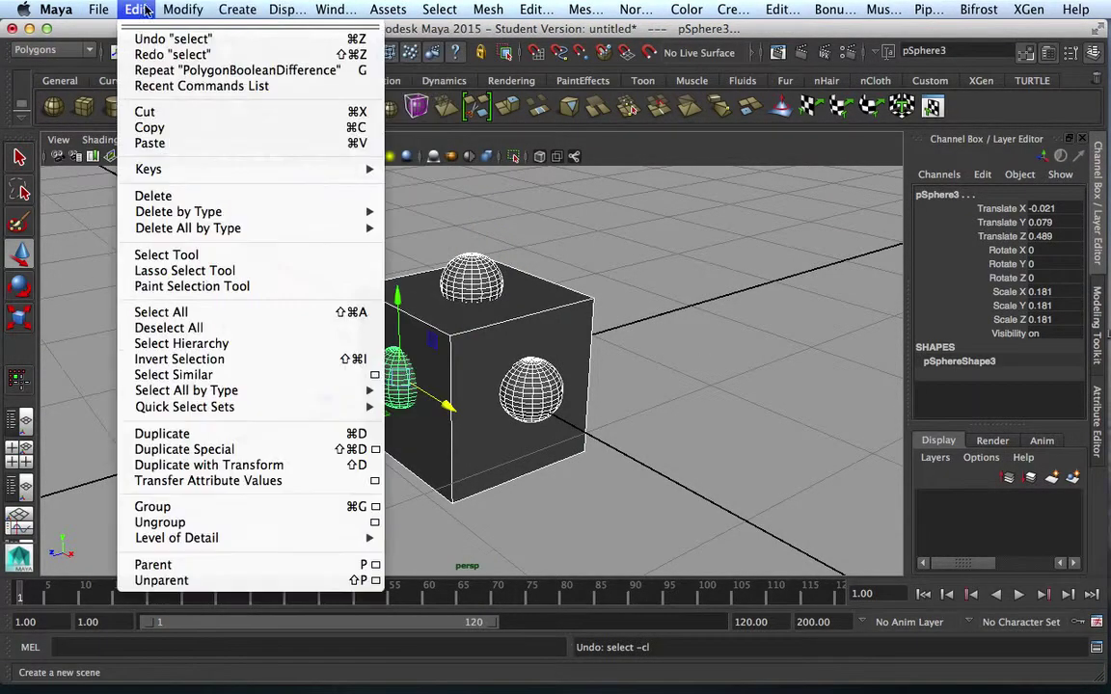
pyautogui.moveTo(247, 234)
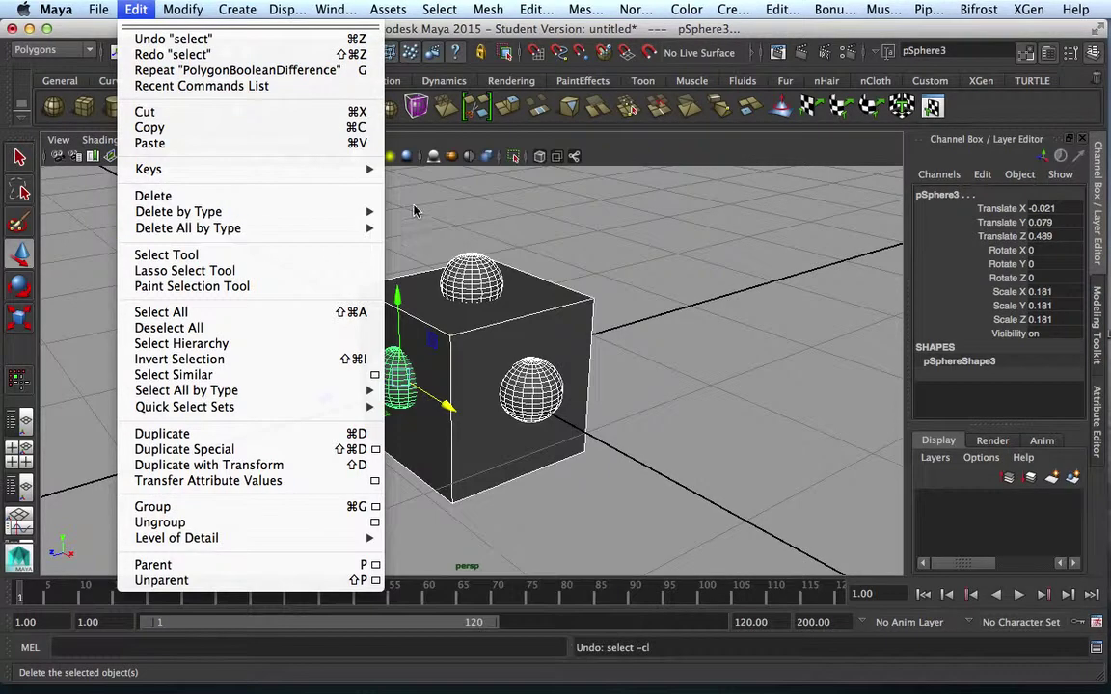
pyautogui.click(425, 153)
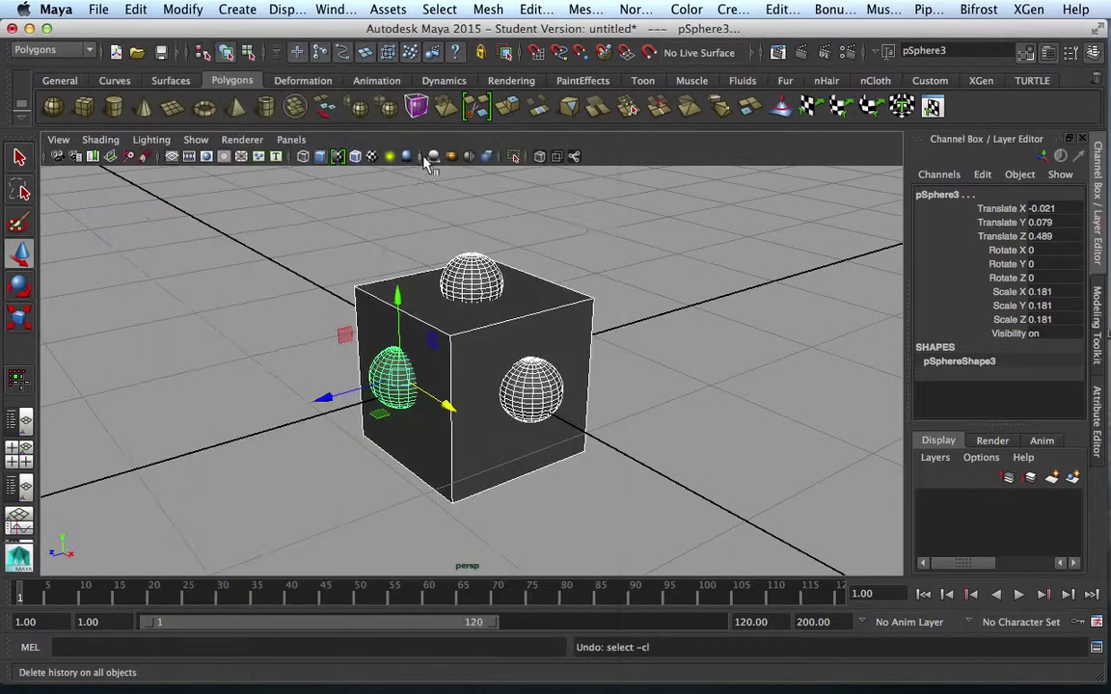
# Step: Try a Boolean Difference on the three spheres without the cube, undo it and clear the selection
pyautogui.click(609, 253)
pyautogui.click(499, 268)
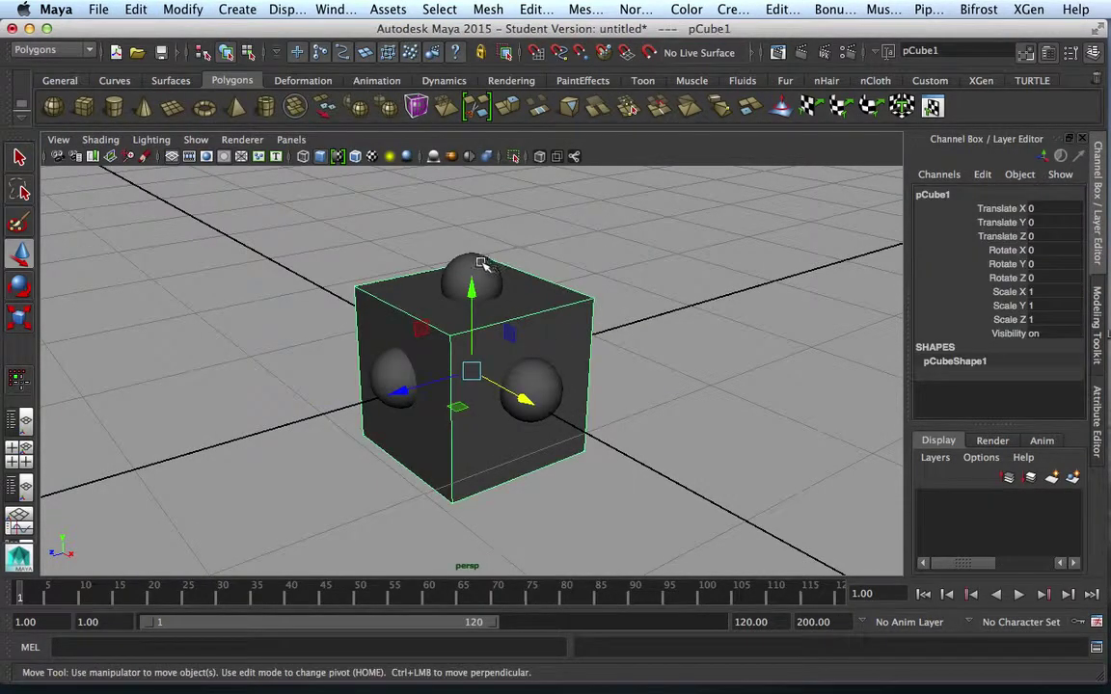
pyautogui.click(482, 264)
pyautogui.keyDown('shift'); pyautogui.click(415, 374); pyautogui.keyUp('shift')
pyautogui.keyDown('shift'); pyautogui.click(527, 389); pyautogui.keyUp('shift')
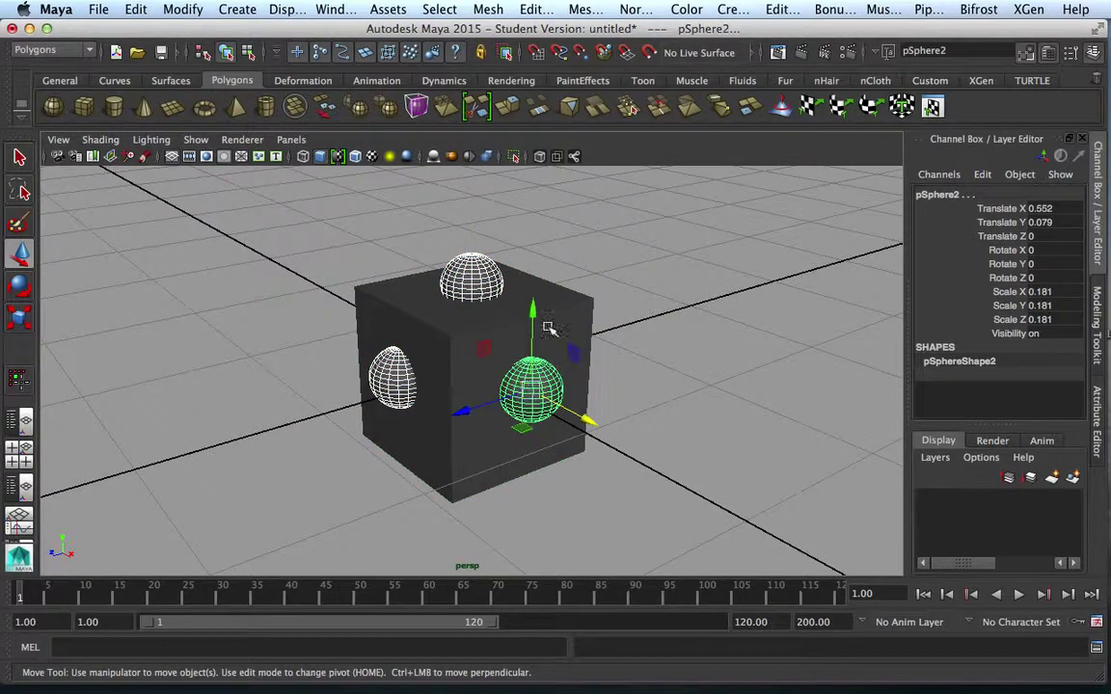
pyautogui.click(487, 9)
pyautogui.moveTo(559, 54)
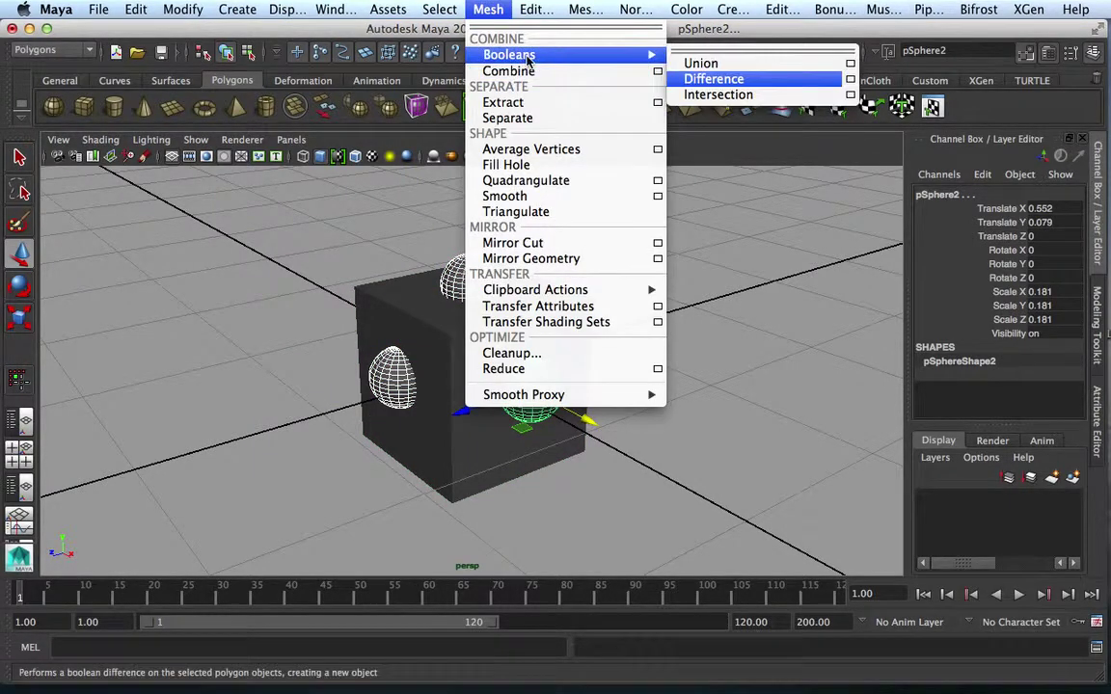
pyautogui.click(728, 81)
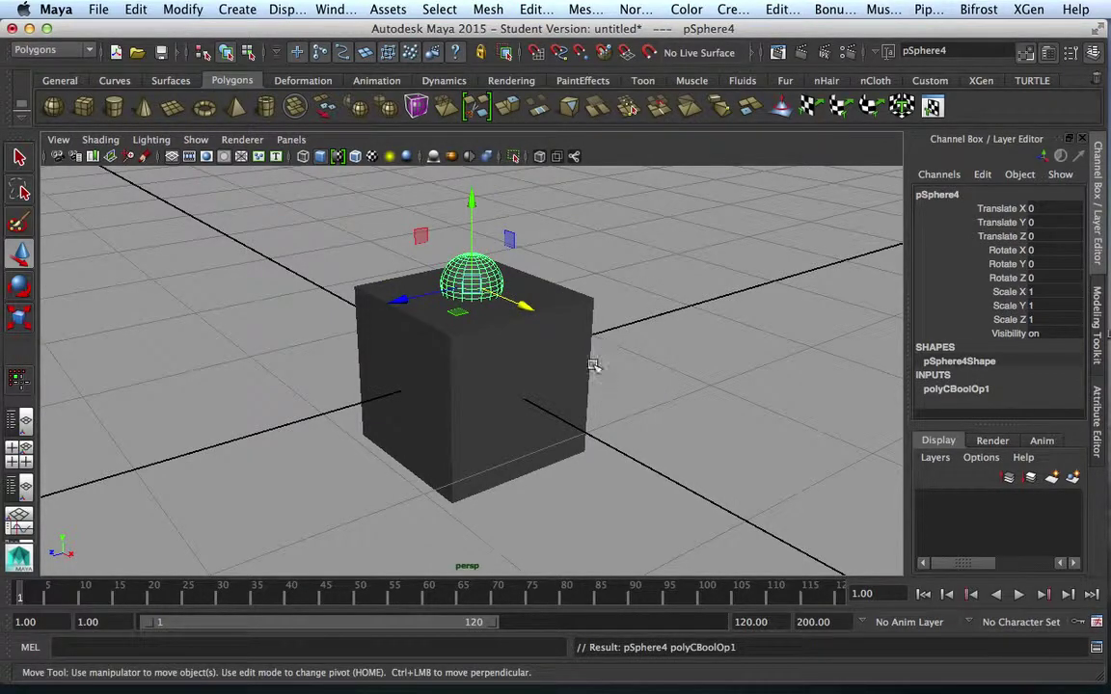
pyautogui.press('z')
pyautogui.press('z')
pyautogui.click(625, 374)
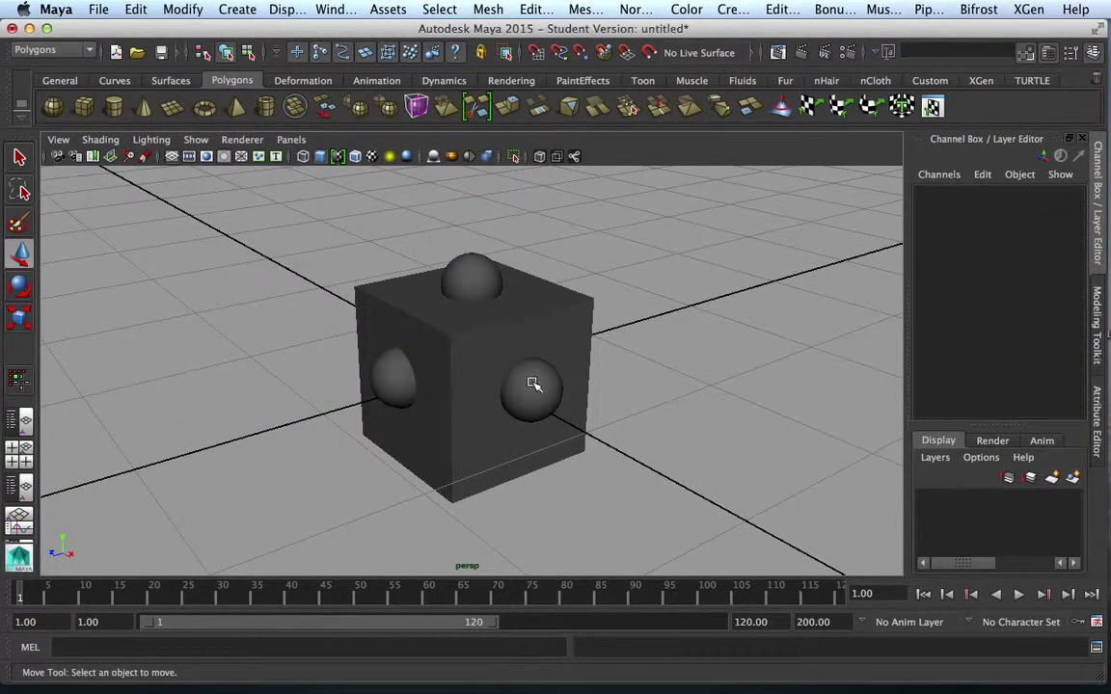
# Step: Delete all three spheres so only the cube is left, and deselect everything
pyautogui.click(520, 386)
pyautogui.click(478, 279)
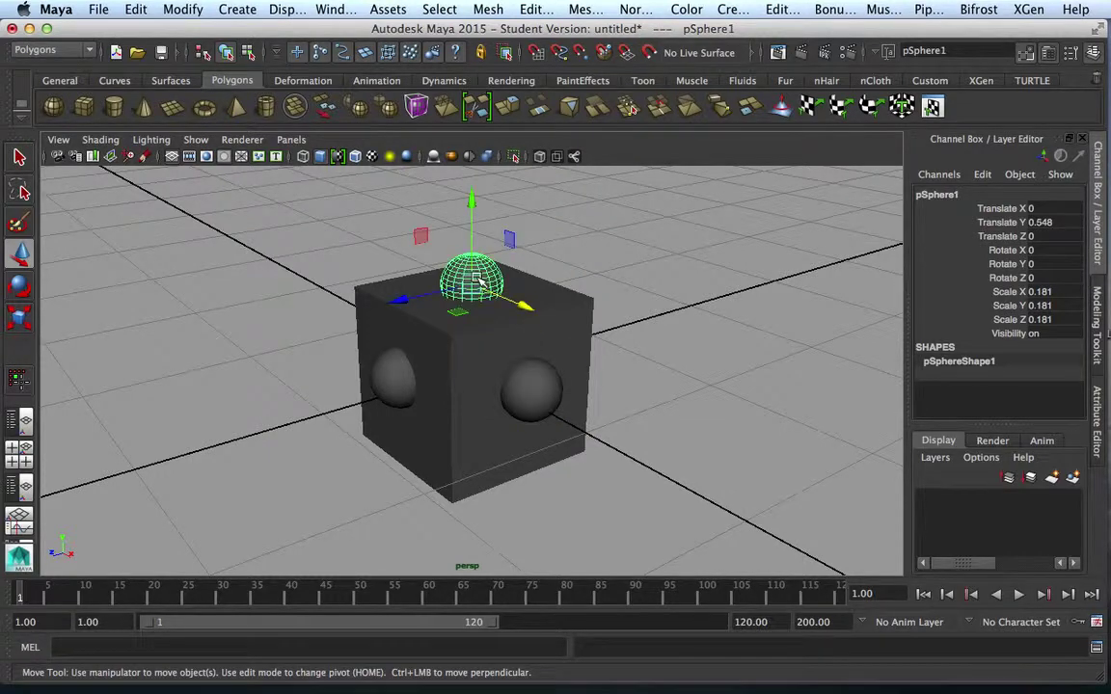
pyautogui.click(385, 372)
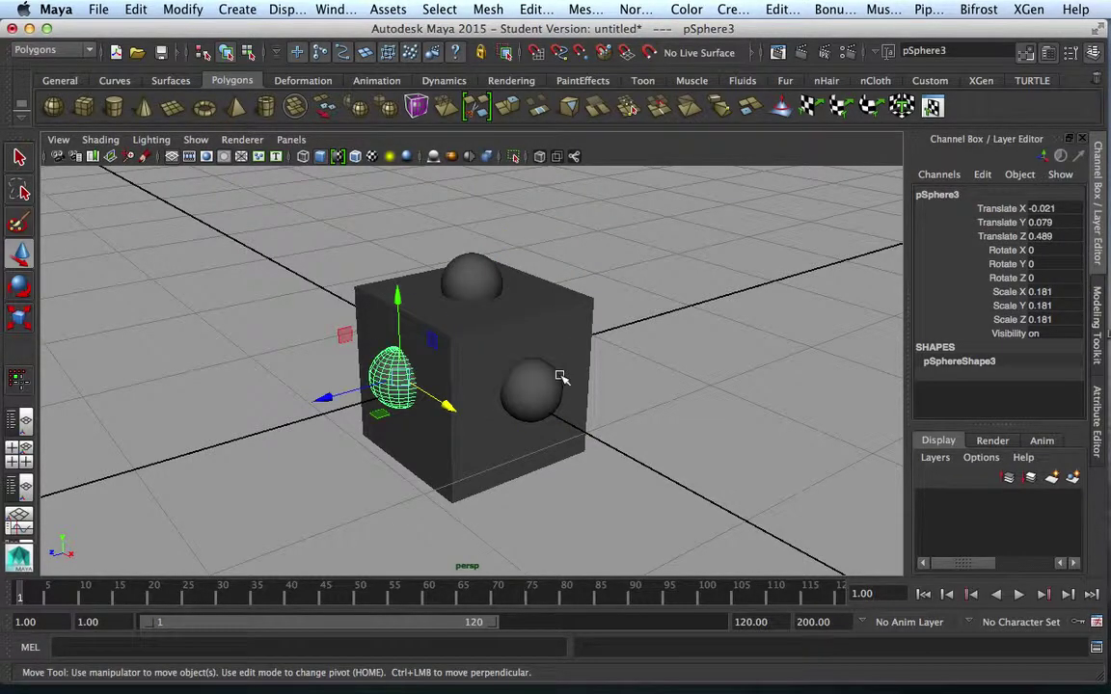
pyautogui.press('Delete')
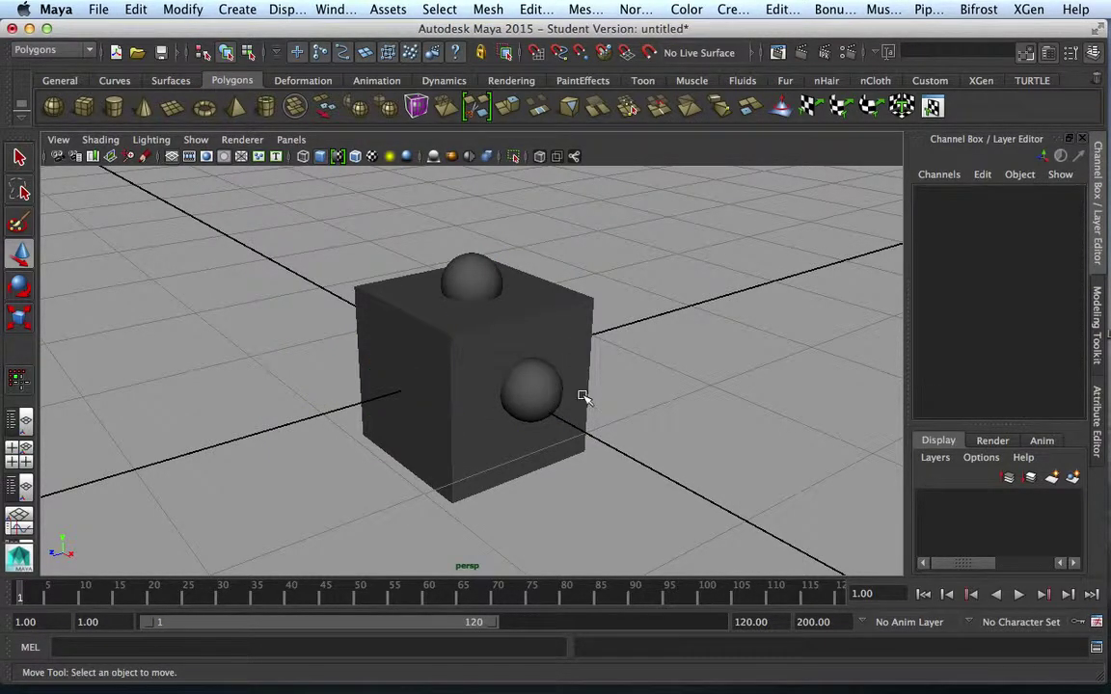
pyautogui.click(530, 387)
pyautogui.press('Delete')
pyautogui.click(476, 272)
pyautogui.press('Delete')
pyautogui.click(520, 359)
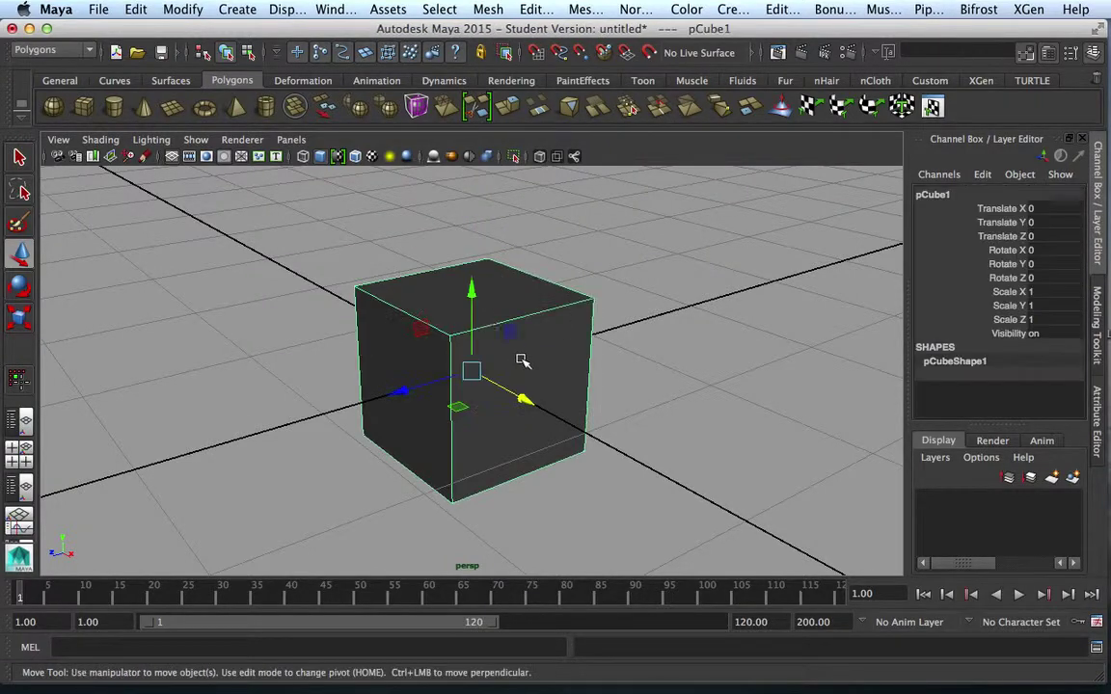
pyautogui.click(650, 298)
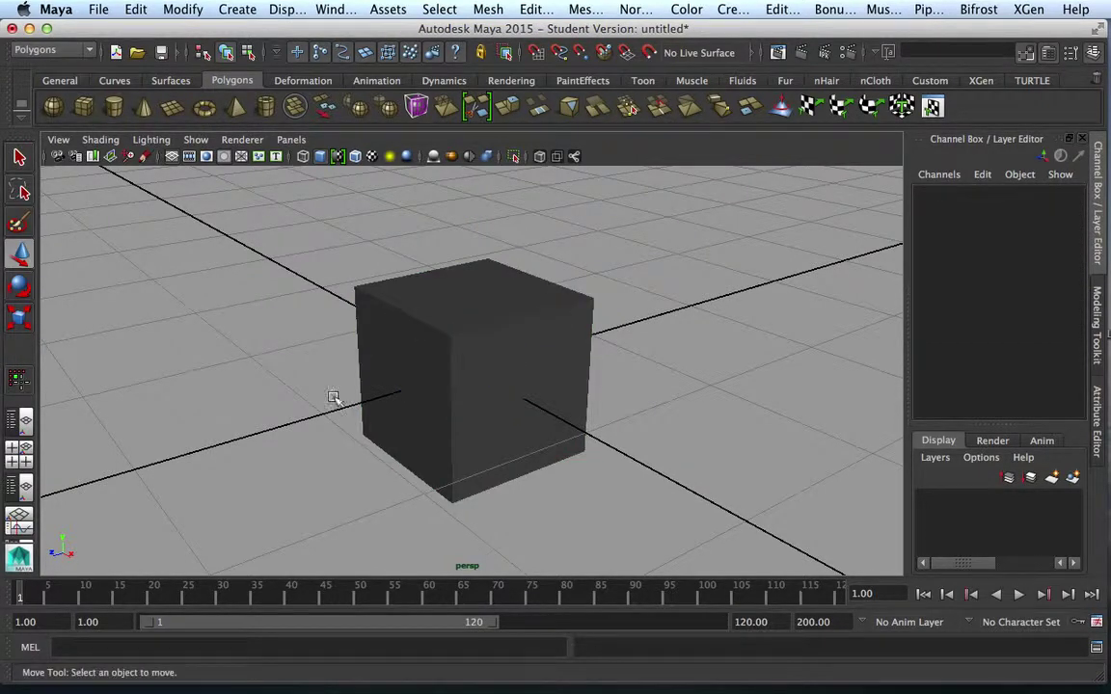
# Step: Move the cube up along Y to about 0.506 so it rests on the grid
pyautogui.keyDown('alt'); pyautogui.moveTo(339, 396); pyautogui.dragTo(471, 347); pyautogui.keyUp('alt')
pyautogui.click(472, 347)
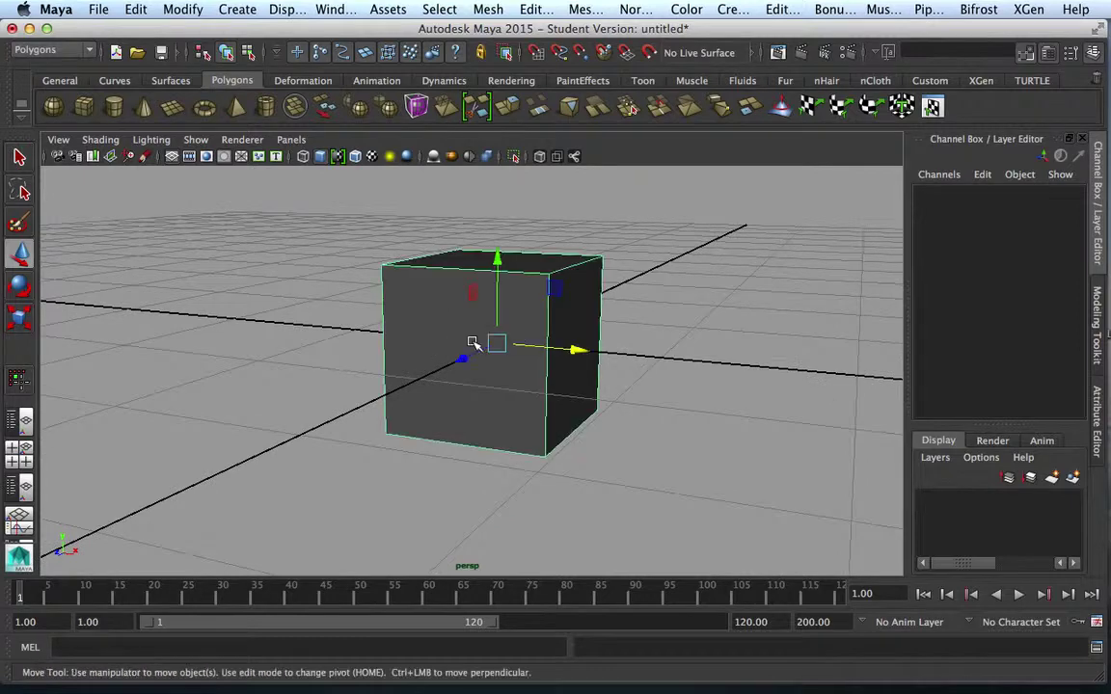
pyautogui.moveTo(497, 179); pyautogui.dragTo(496, 173)
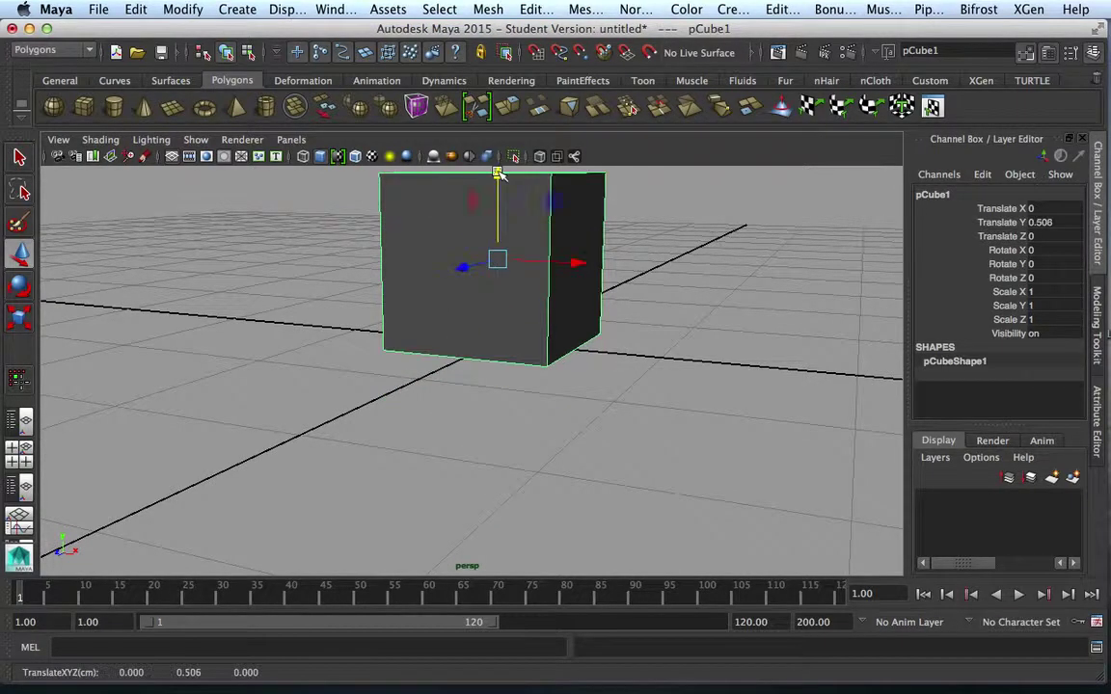
pyautogui.keyDown('alt'); pyautogui.moveTo(478, 268); pyautogui.dragTo(396, 285, button='middle'); pyautogui.keyUp('alt')
# Step: Create a polygon sphere and scale it uniformly down to about 0.138
pyautogui.click(55, 101)
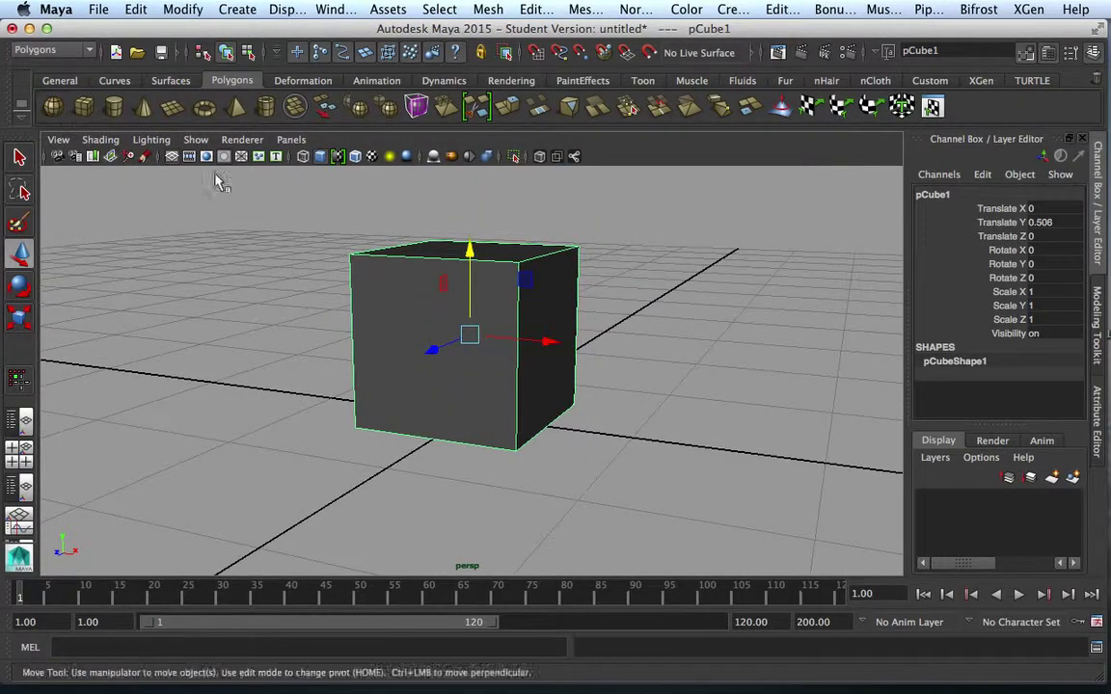
pyautogui.press('r')
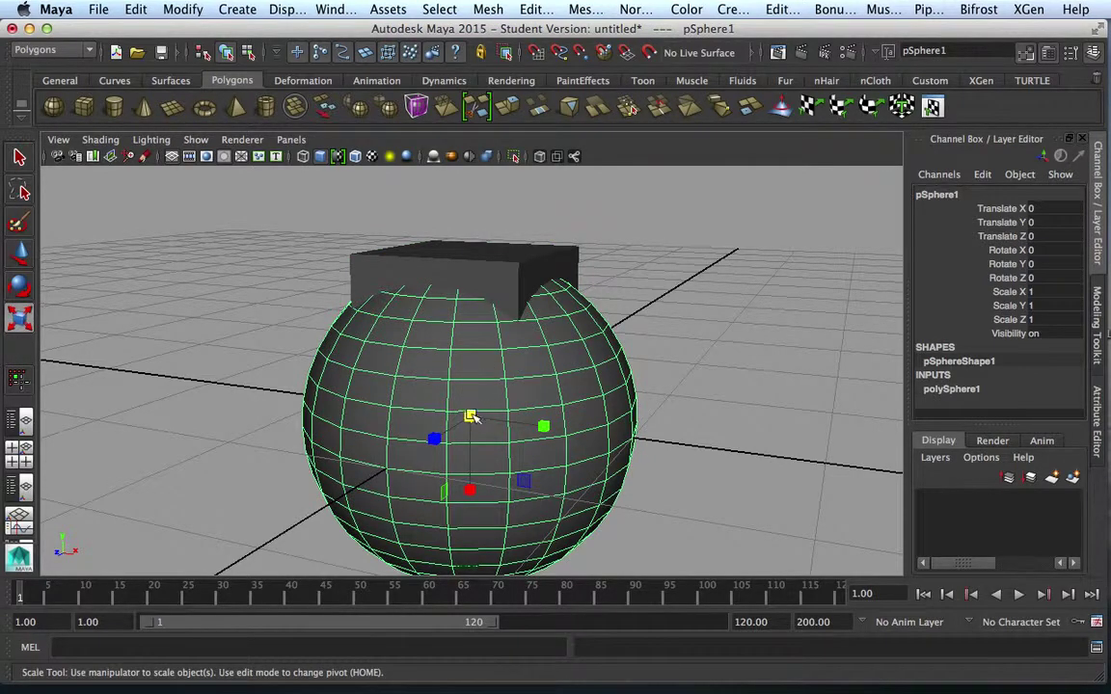
pyautogui.moveTo(469, 417); pyautogui.dragTo(224, 384)
# Step: Move the small sphere to the upper middle of the cube's front face, at about X 0.028, Y 0.824, Z 0.468
pyautogui.press('w')
pyautogui.moveTo(426, 435); pyautogui.dragTo(374, 469)
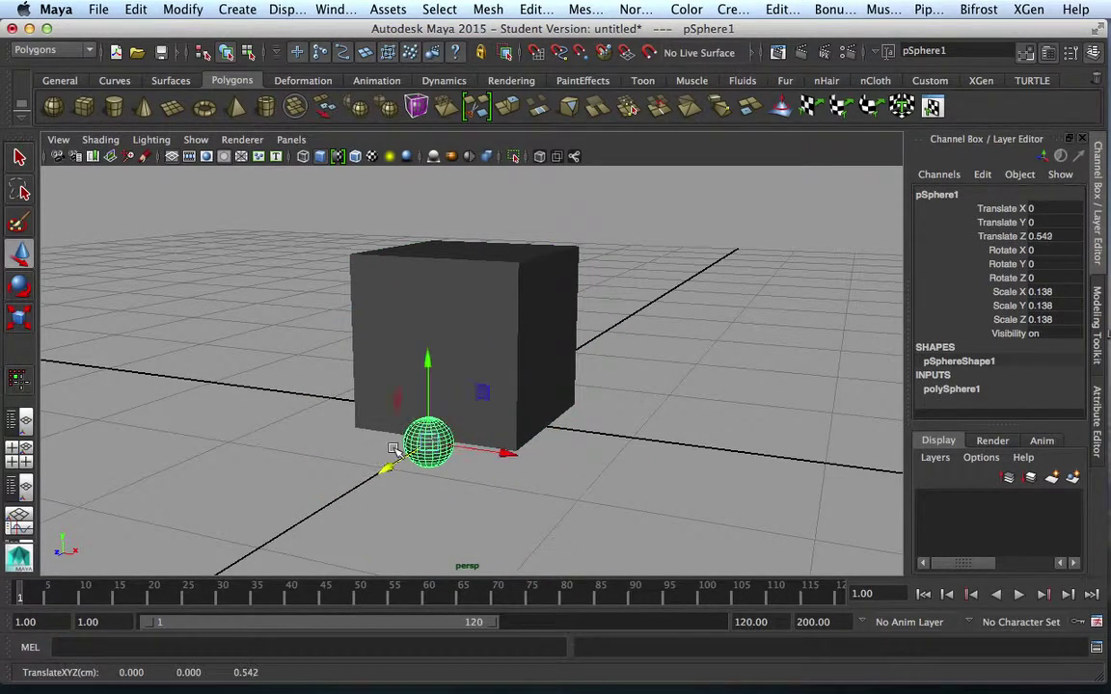
pyautogui.moveTo(428, 344); pyautogui.dragTo(431, 235)
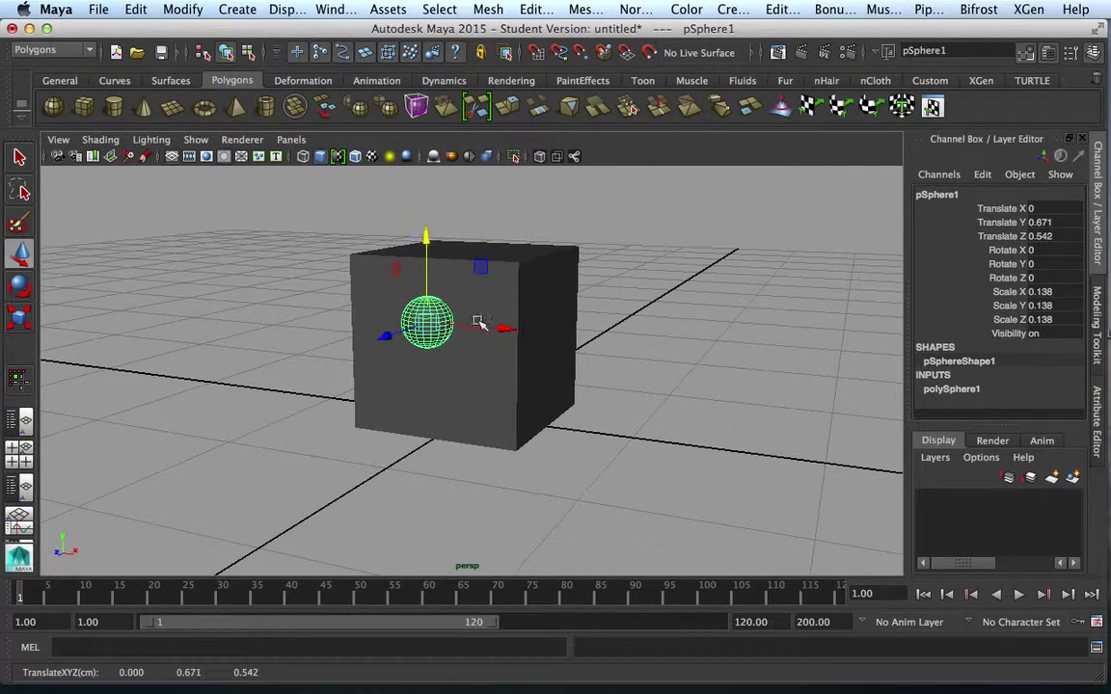
pyautogui.moveTo(503, 326); pyautogui.dragTo(488, 323)
pyautogui.moveTo(415, 256); pyautogui.dragTo(421, 220)
pyautogui.moveTo(484, 292); pyautogui.dragTo(509, 294)
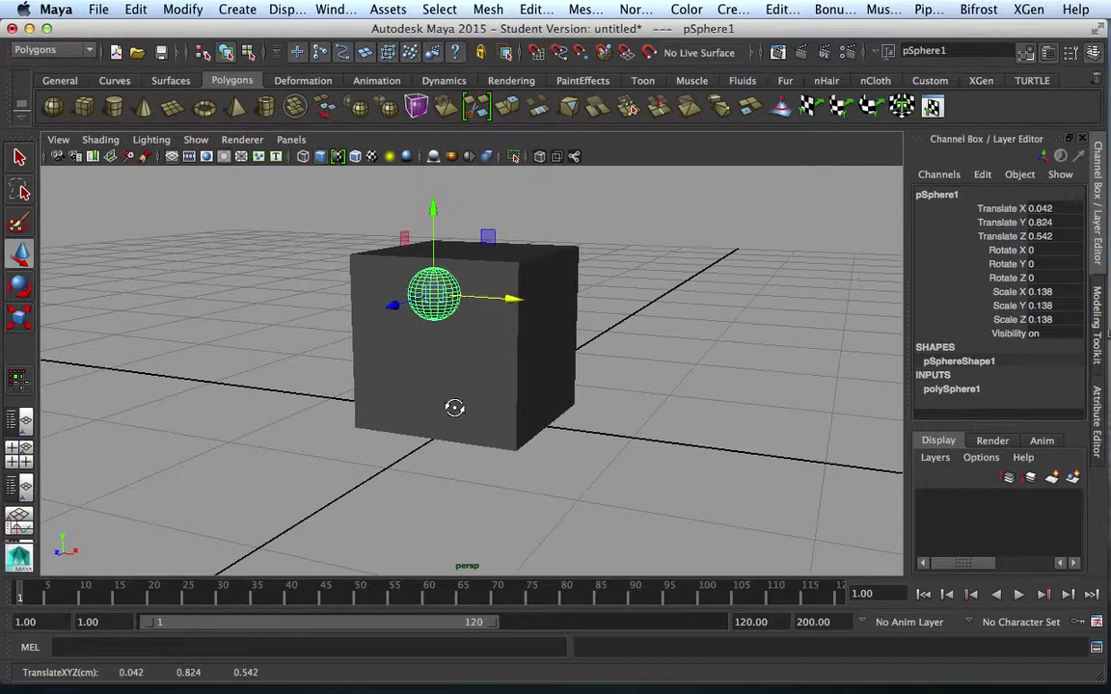
pyautogui.keyDown('alt'); pyautogui.moveTo(452, 476); pyautogui.dragTo(540, 366); pyautogui.keyUp('alt')
pyautogui.moveTo(565, 292); pyautogui.dragTo(569, 306)
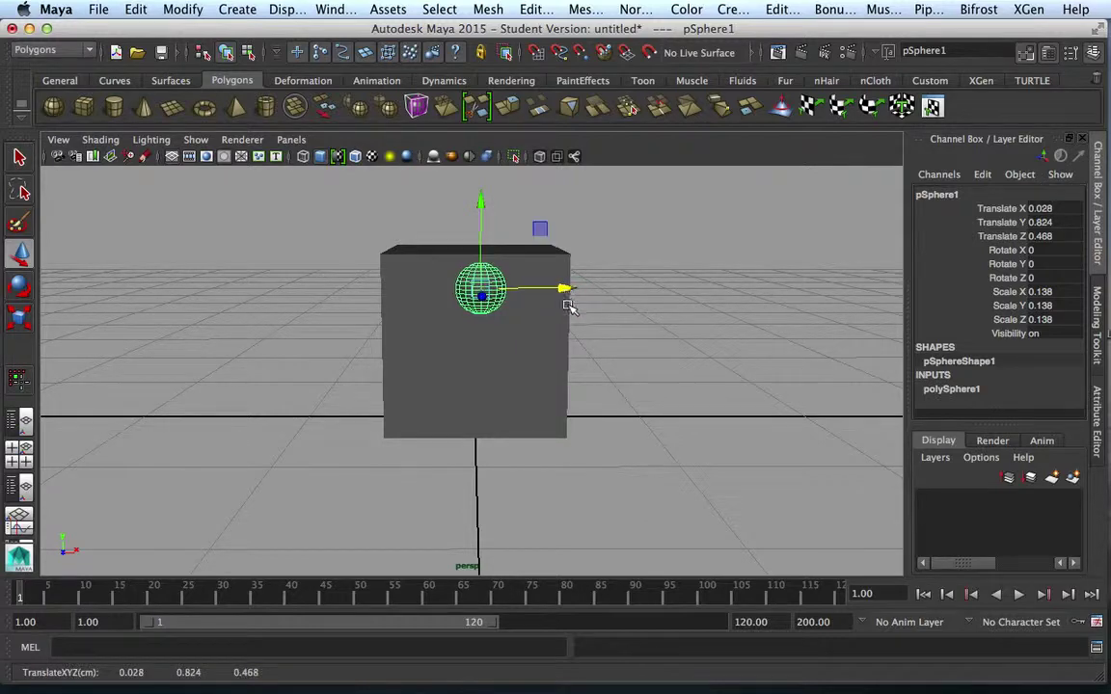
# Step: Duplicate the sphere down to about Y 0.499 and repeat the duplicate with the same offset to form a vertical column of three
pyautogui.hotkey('ctrl', 'd')
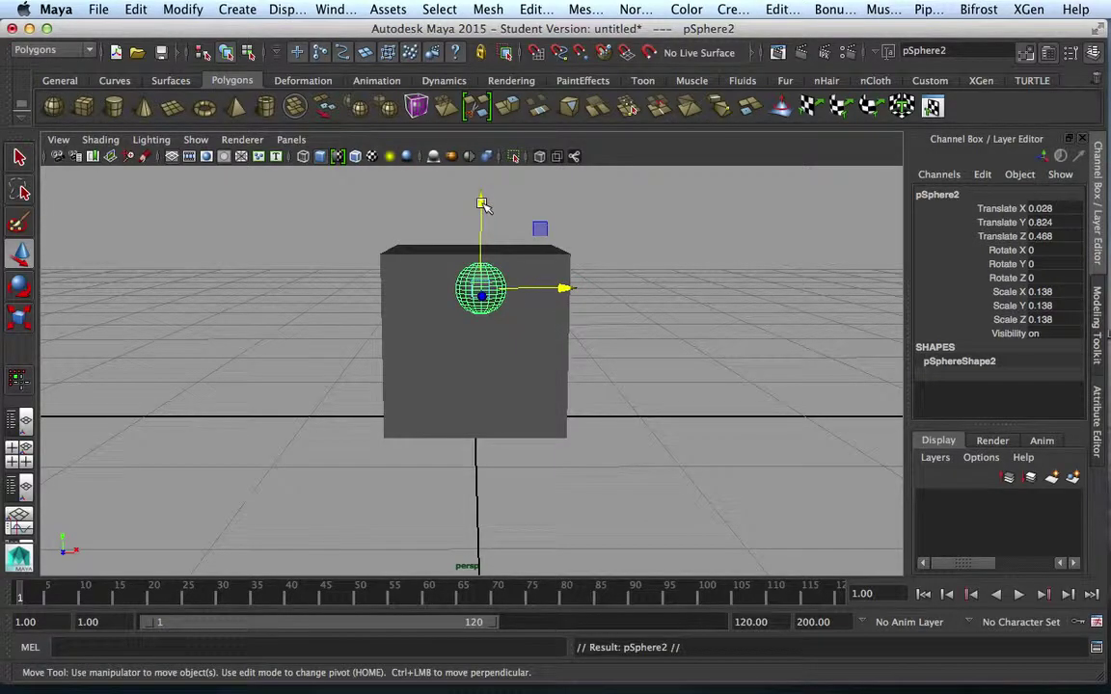
pyautogui.moveTo(482, 204); pyautogui.dragTo(482, 270)
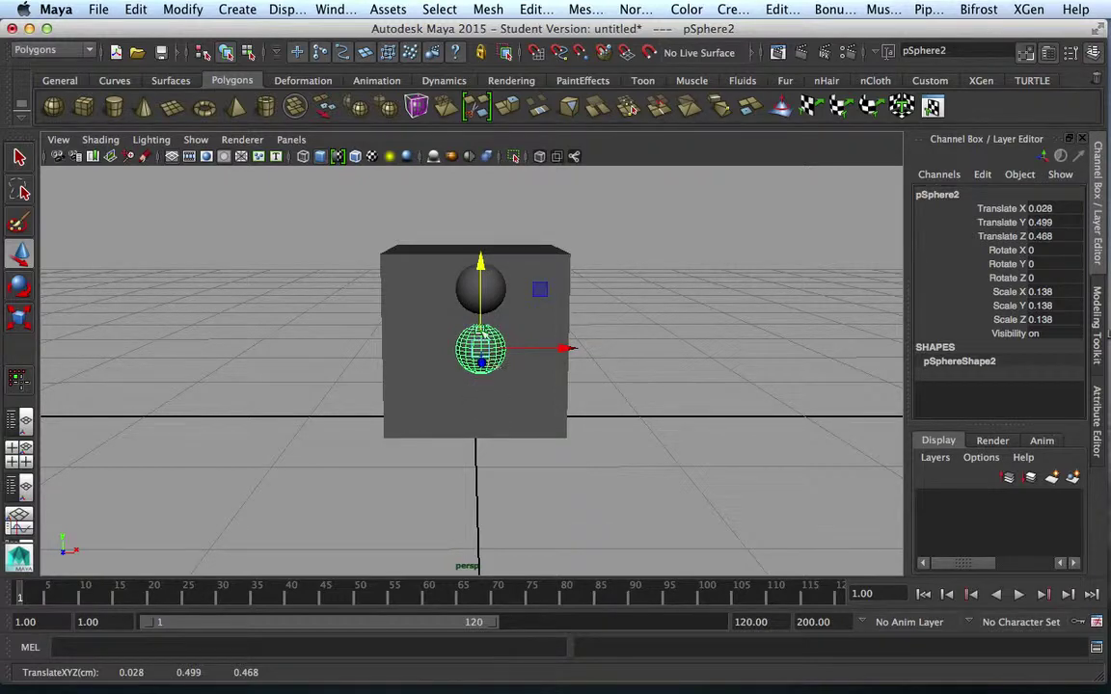
pyautogui.hotkey('shift', 'd')
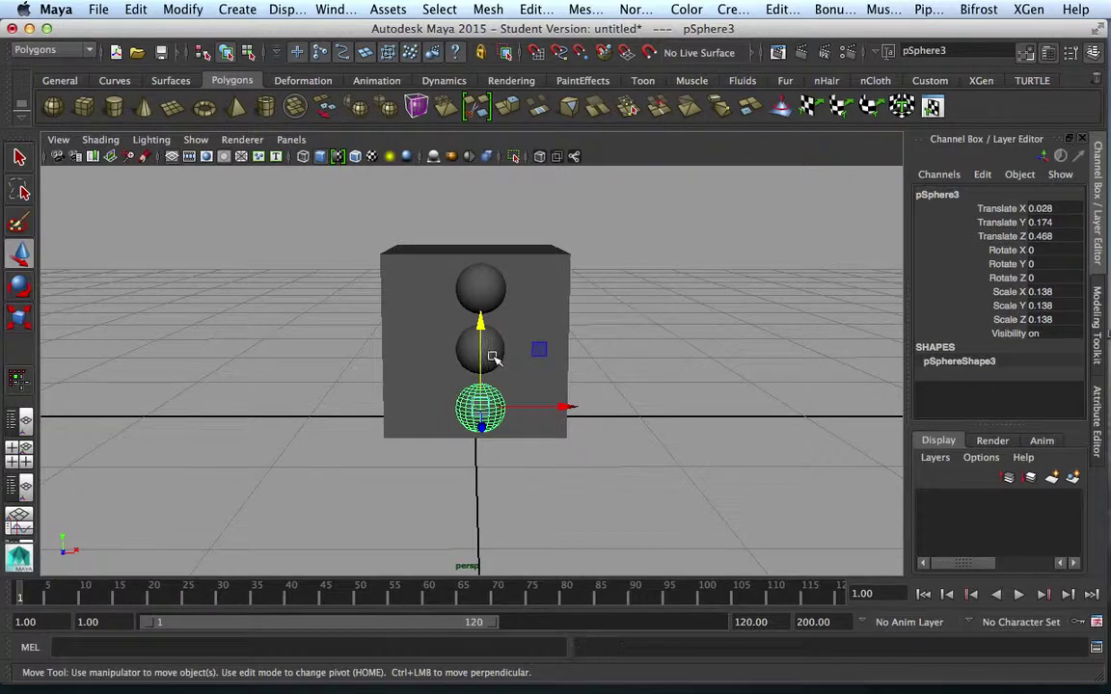
# Step: Duplicate the column of three spheres and move the copies onto the cube's adjacent side face, at about X 0.421, Z -0.086
pyautogui.keyDown('shift'); pyautogui.click(490, 353); pyautogui.keyUp('shift')
pyautogui.keyDown('shift'); pyautogui.click(496, 297); pyautogui.keyUp('shift')
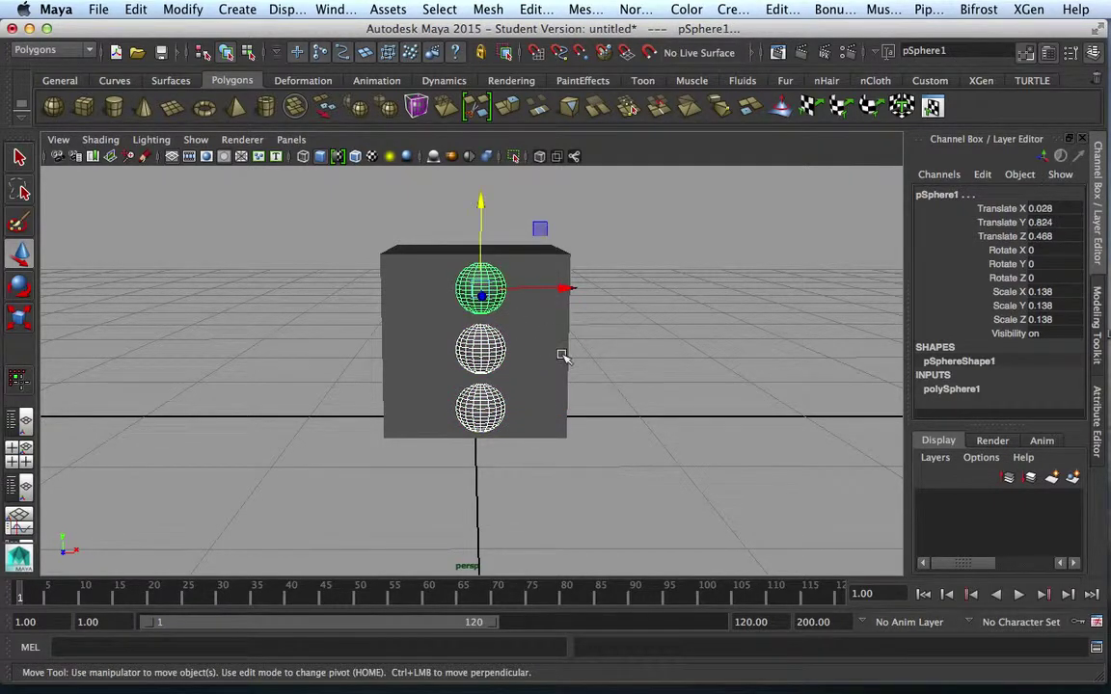
pyautogui.hotkey('ctrl', 'd')
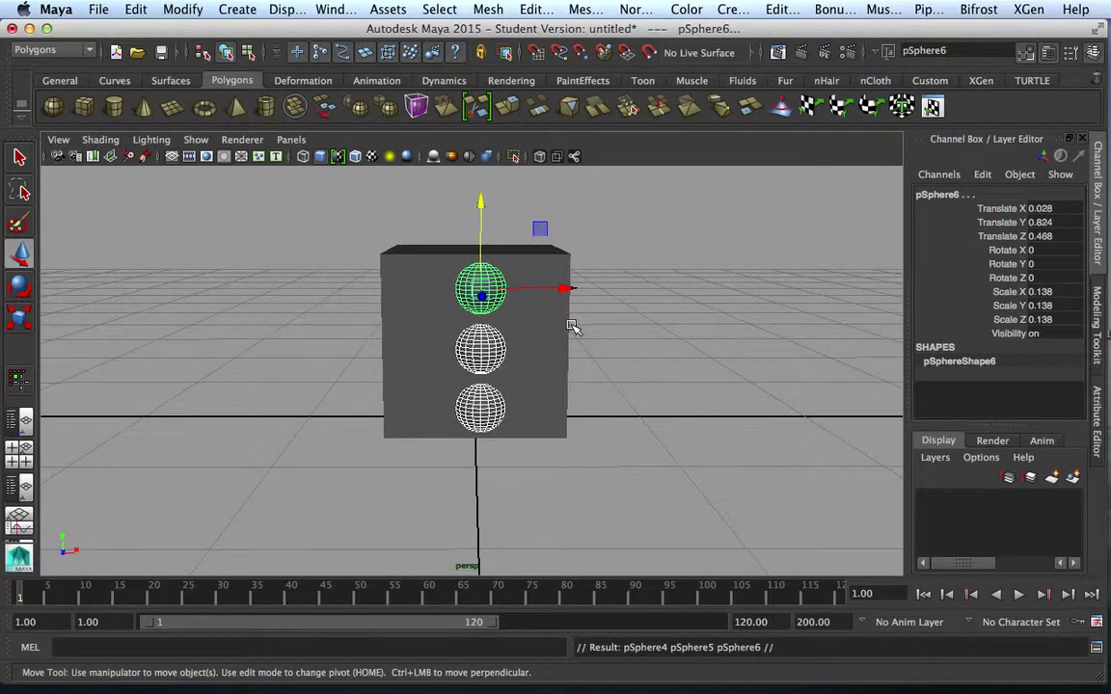
pyautogui.moveTo(565, 288); pyautogui.dragTo(624, 292)
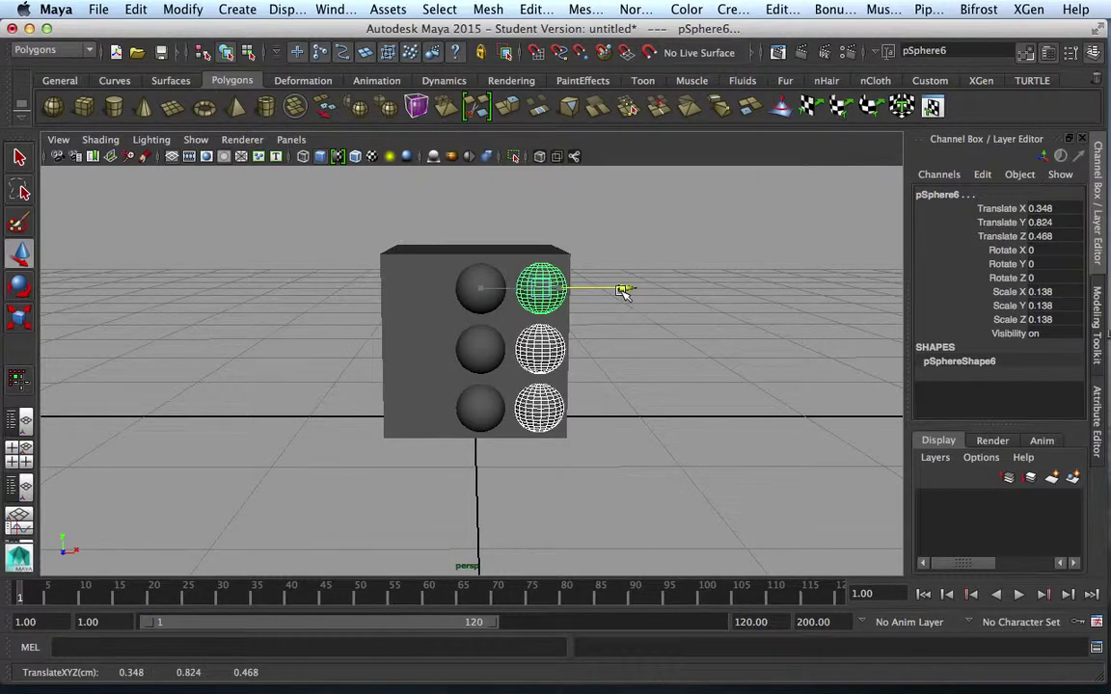
pyautogui.keyDown('alt'); pyautogui.moveTo(645, 409); pyautogui.dragTo(540, 317); pyautogui.keyUp('alt')
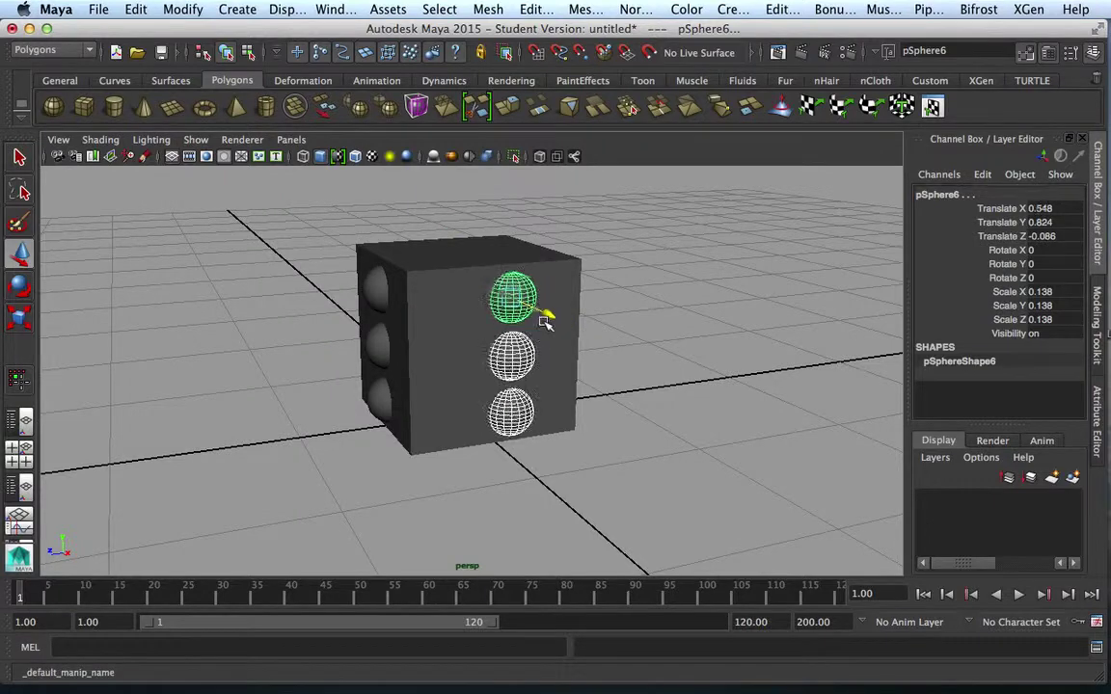
pyautogui.click(567, 457)
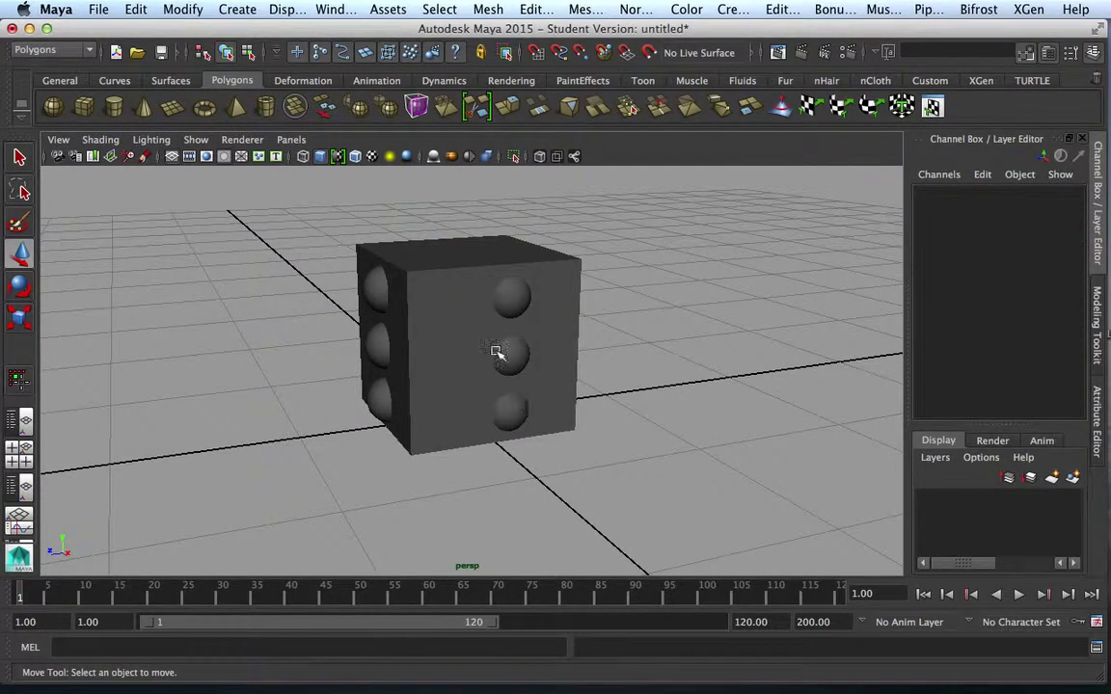
# Step: Select the cube first, and add the three front-face spheres and the three side-face spheres to the selection
pyautogui.click(455, 267)
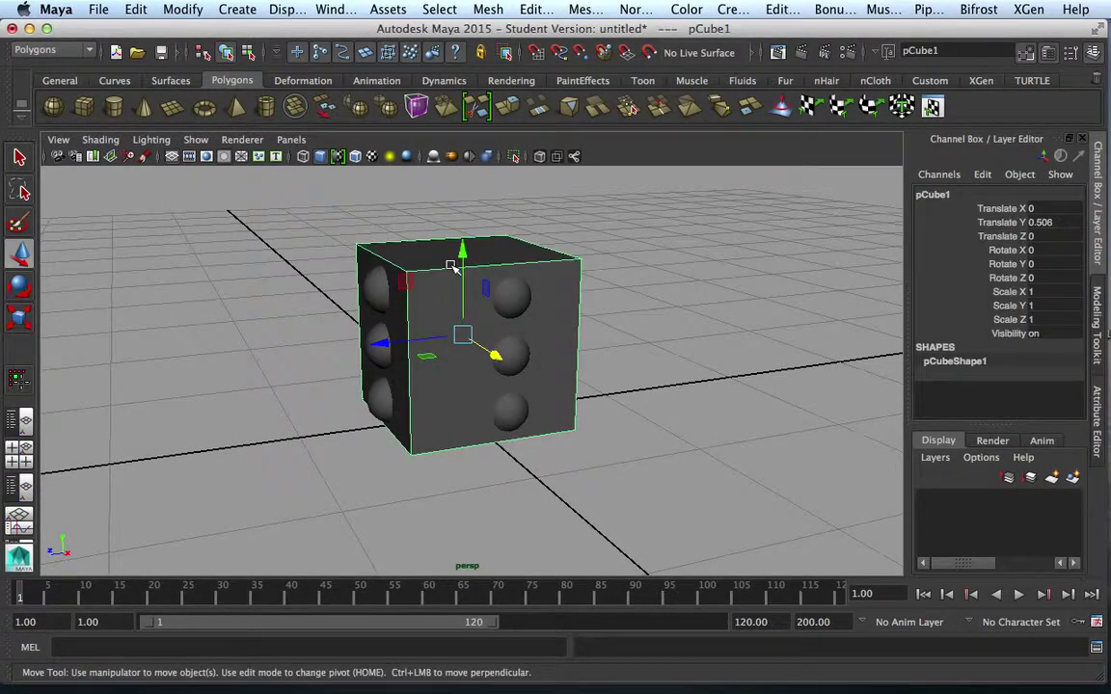
pyautogui.click(376, 292)
pyautogui.keyDown('shift'); pyautogui.click(378, 345); pyautogui.keyUp('shift')
pyautogui.keyDown('shift'); pyautogui.click(376, 403); pyautogui.keyUp('shift')
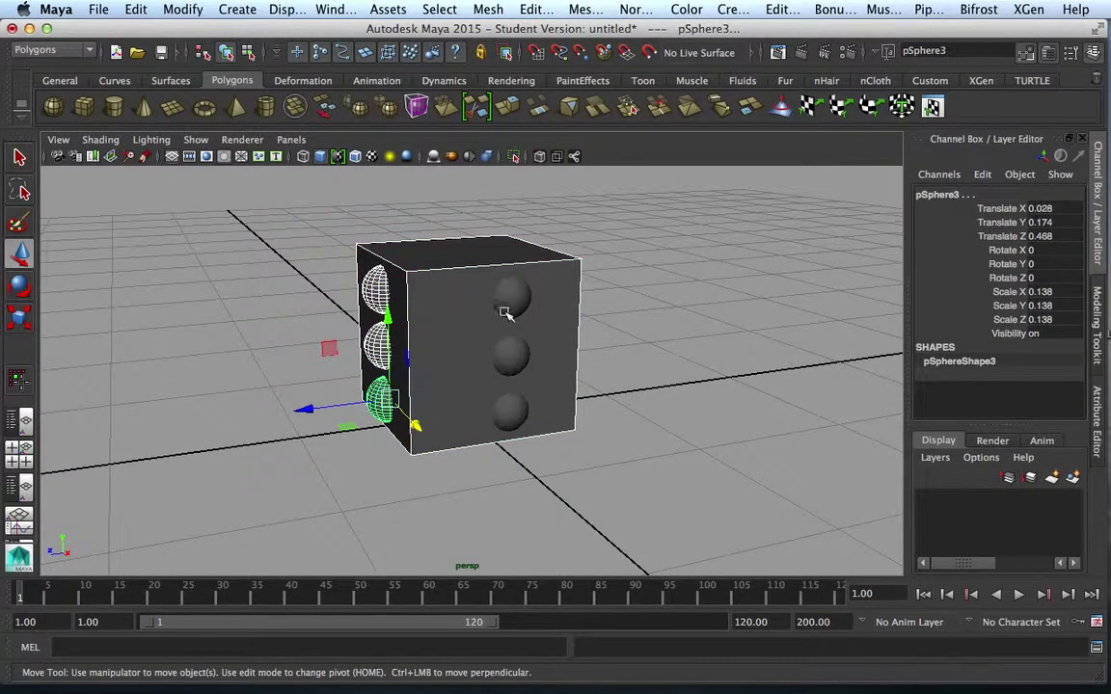
pyautogui.keyDown('shift'); pyautogui.click(511, 297); pyautogui.keyUp('shift')
pyautogui.keyDown('shift'); pyautogui.click(511, 354); pyautogui.keyUp('shift')
pyautogui.keyDown('shift'); pyautogui.click(517, 415); pyautogui.keyUp('shift')
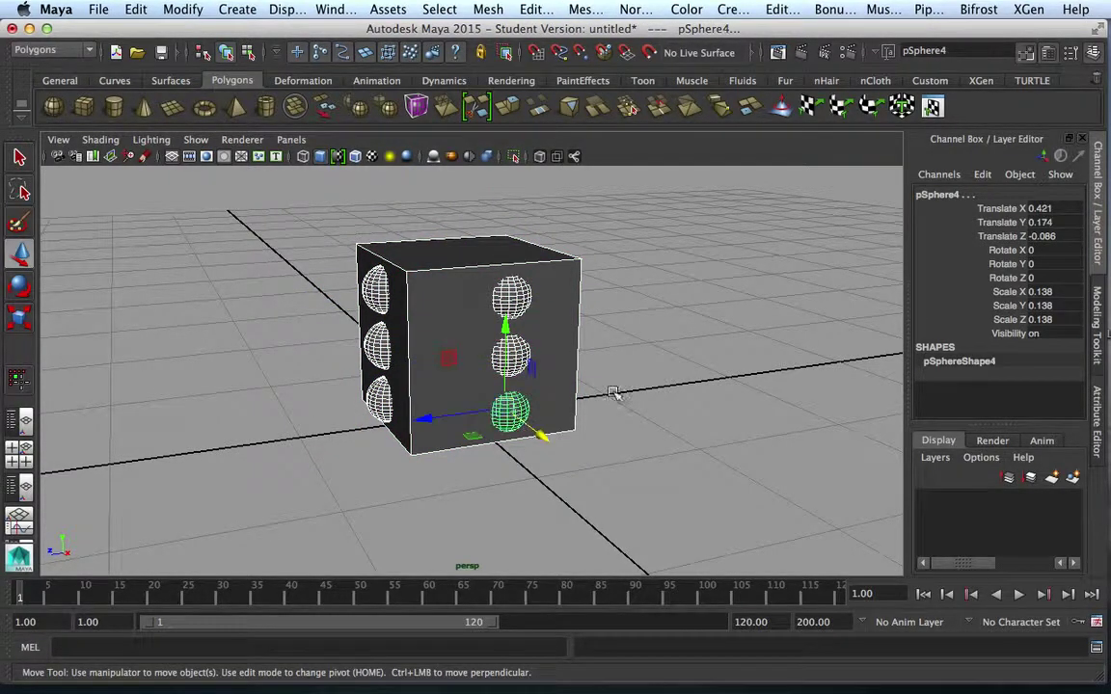
# Step: Open the Boolean Difference options and reset the settings to their defaults
pyautogui.click(488, 9)
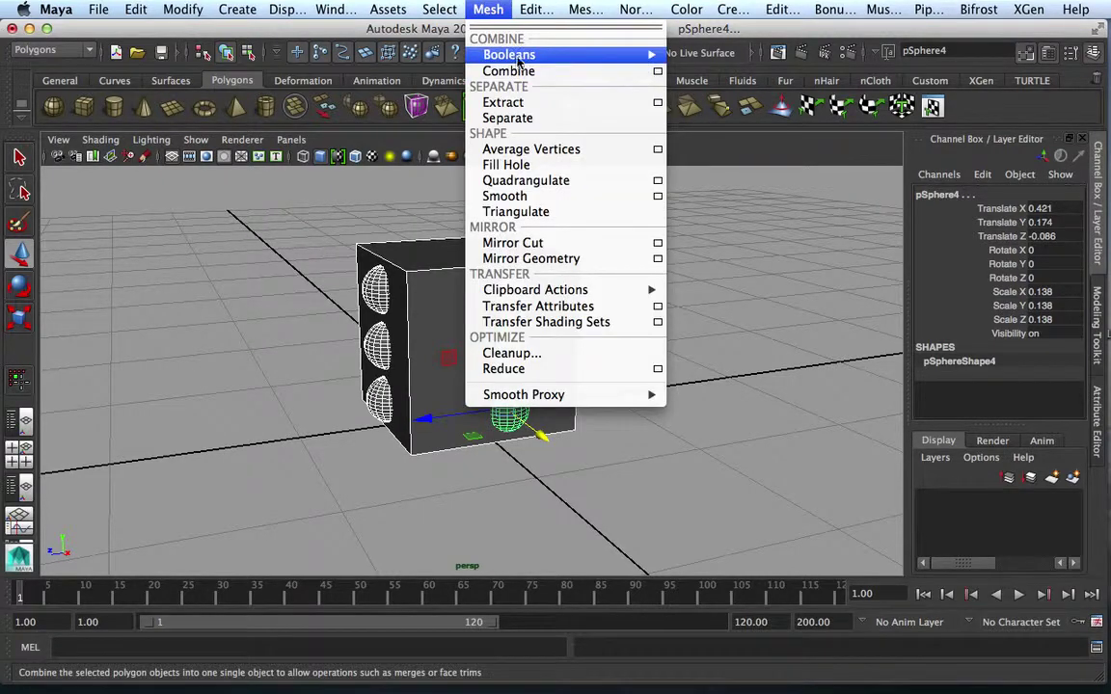
pyautogui.moveTo(636, 55)
pyautogui.click(852, 81)
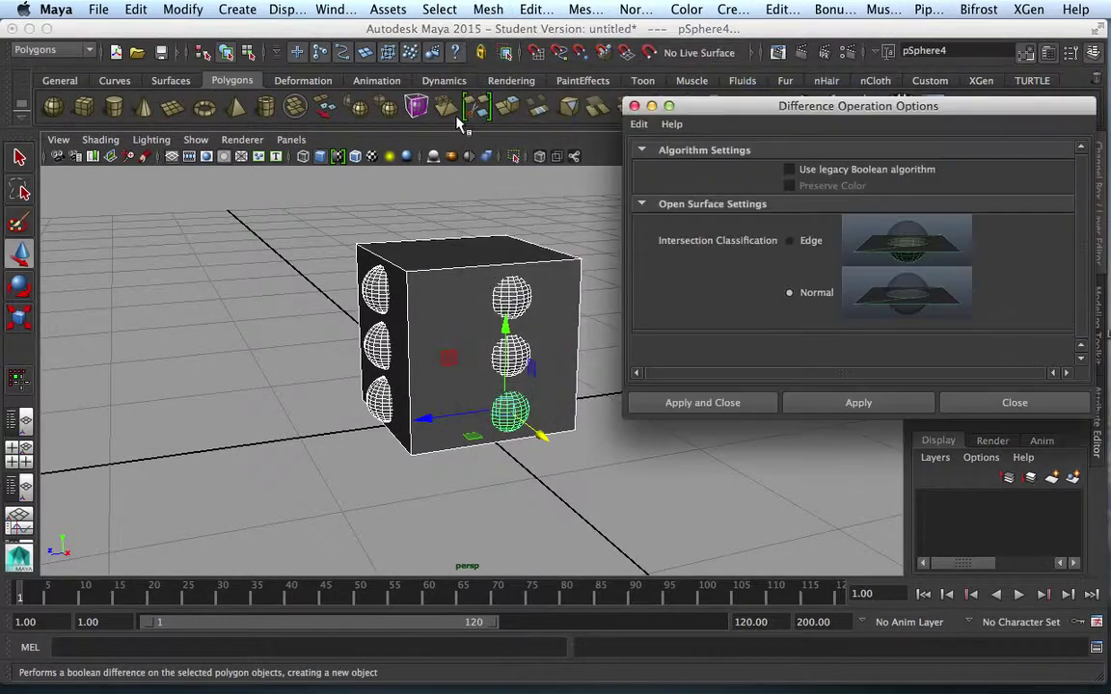
pyautogui.click(638, 123)
pyautogui.click(647, 157)
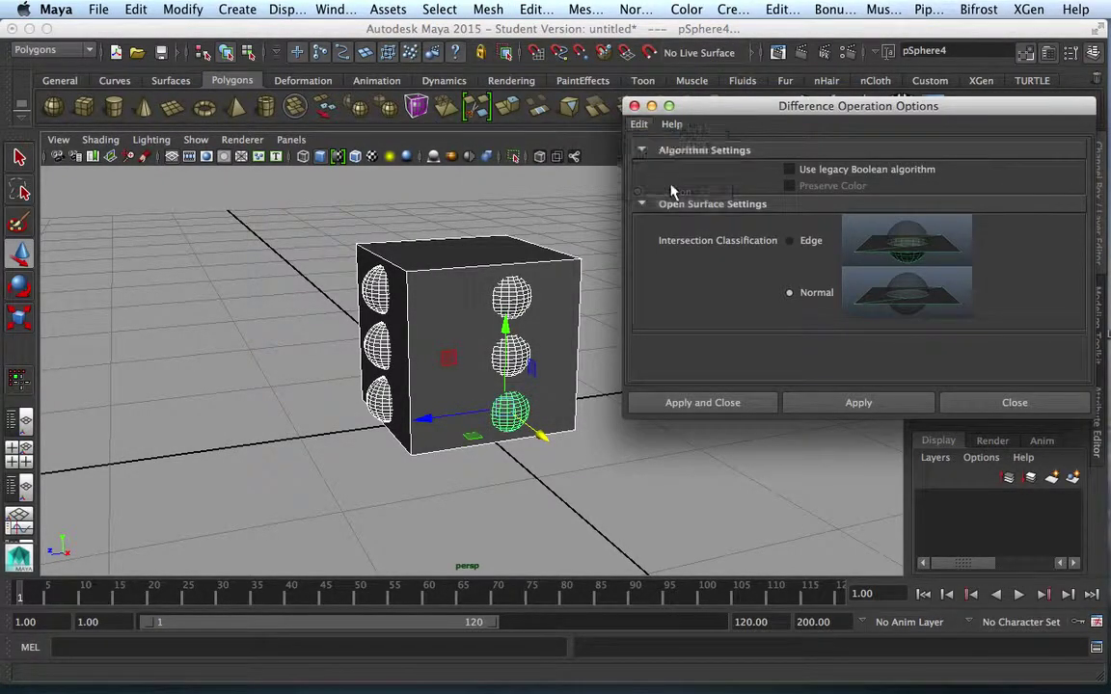
# Step: Apply Boolean Difference to subtract the six spheres from the cube, close the options, and deselect the result
pyautogui.click(858, 403)
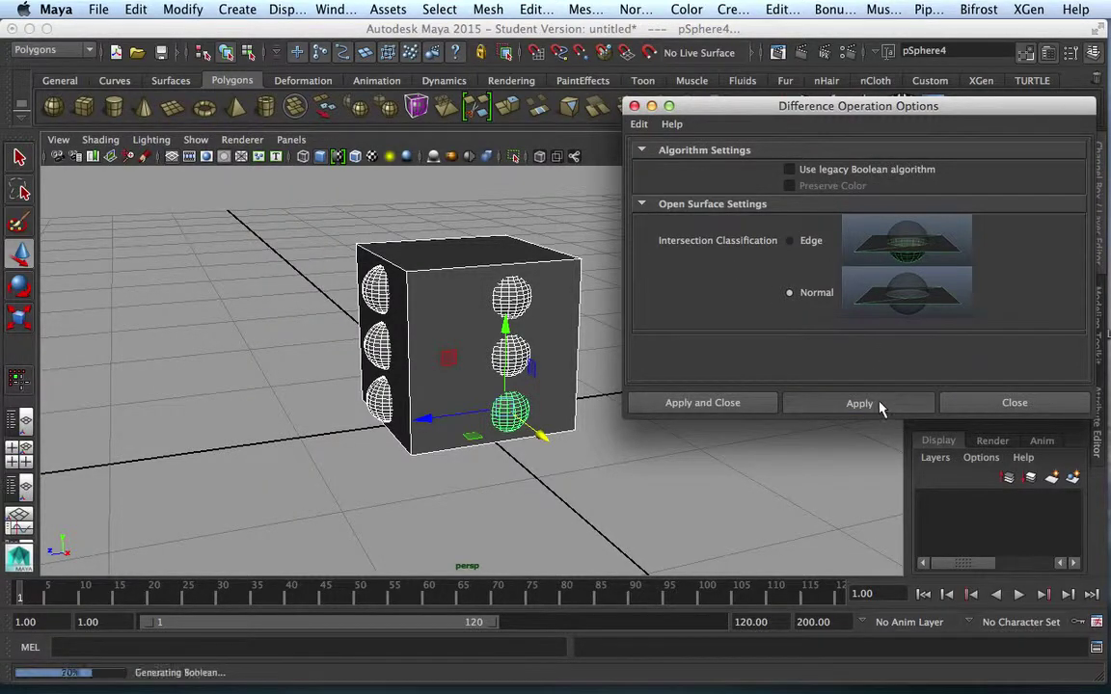
pyautogui.click(990, 410)
pyautogui.click(565, 469)
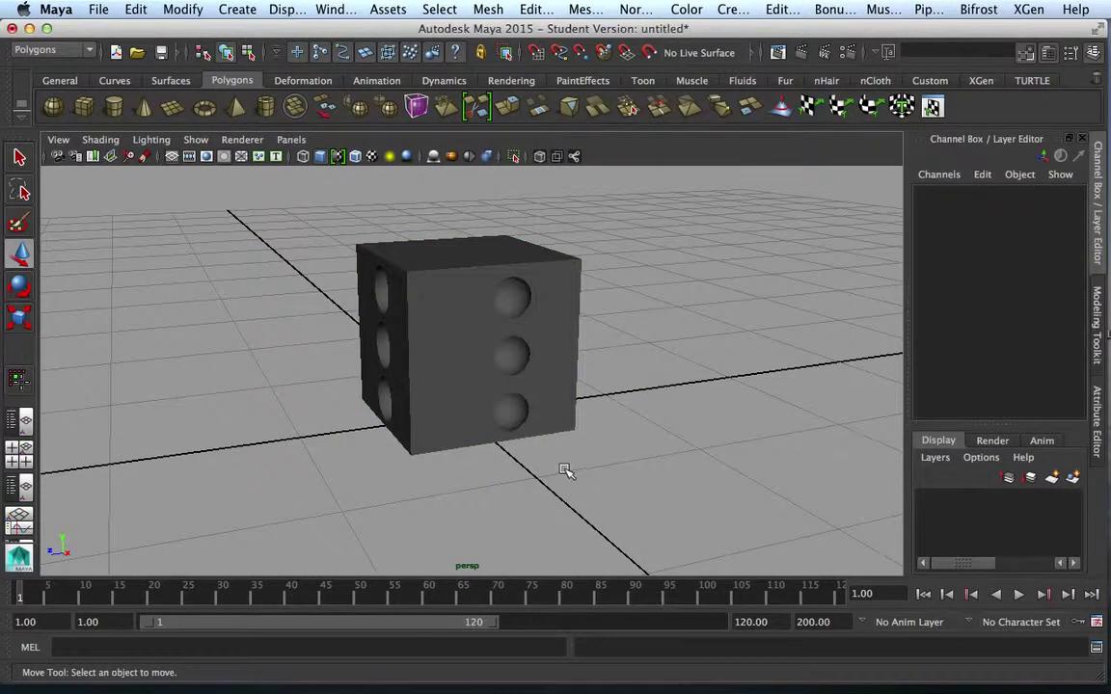
pyautogui.keyDown('alt'); pyautogui.moveTo(565, 469); pyautogui.dragTo(489, 409); pyautogui.keyUp('alt')
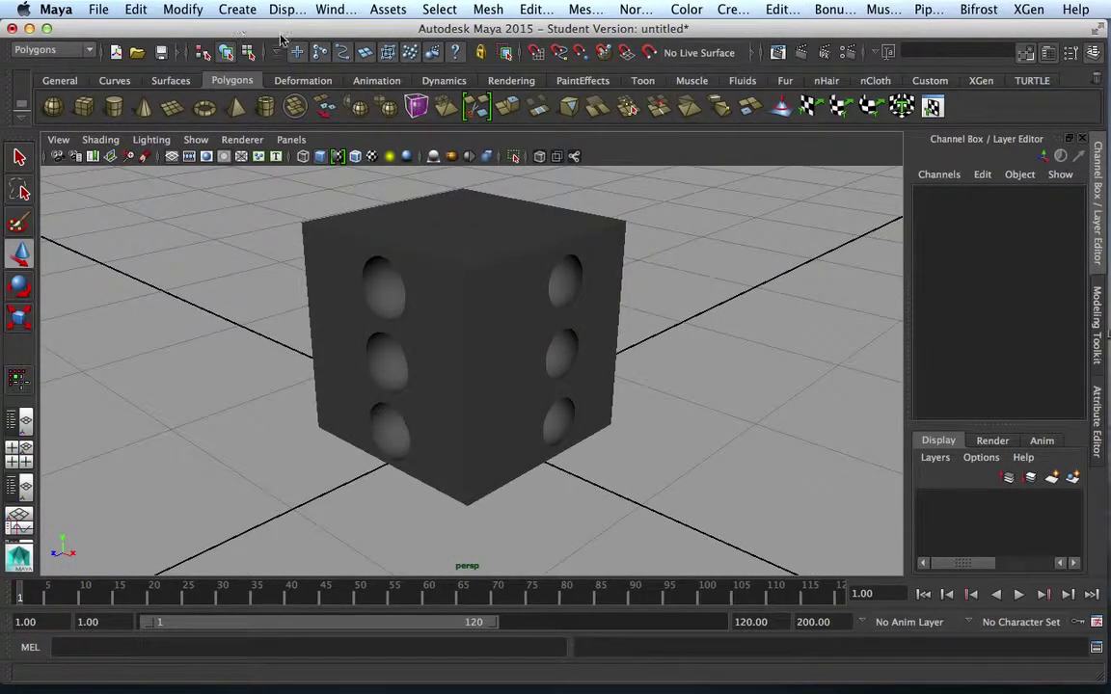
# Step: Open the Outliner, expand pSphere4, and select its transform1 node
pyautogui.click(329, 10)
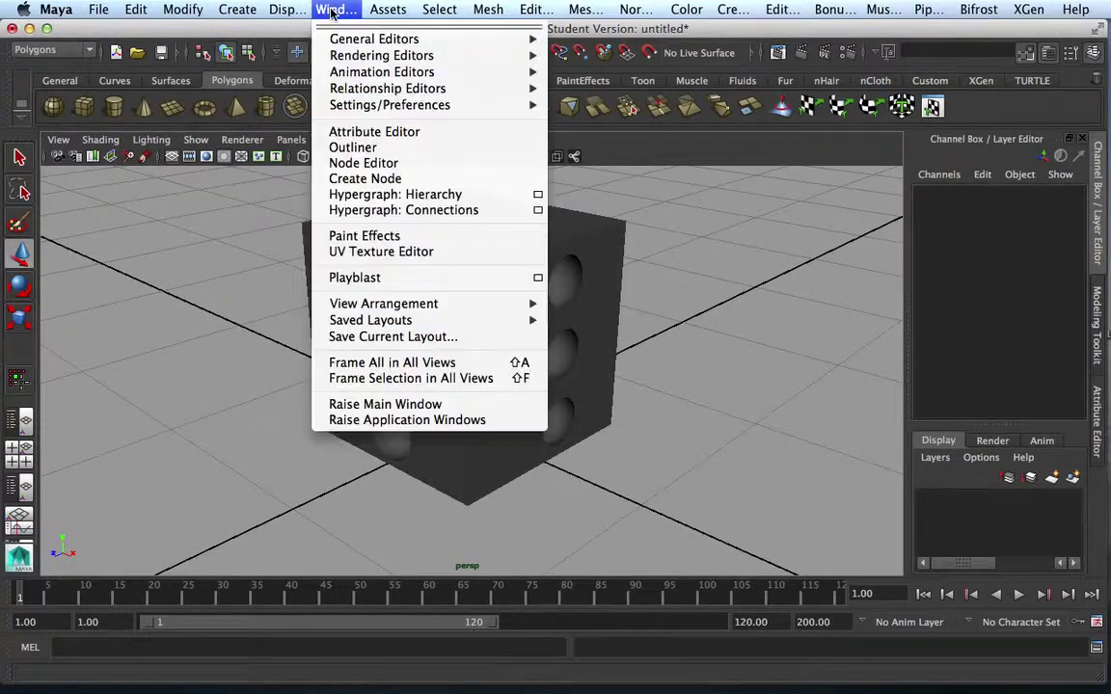
pyautogui.click(353, 147)
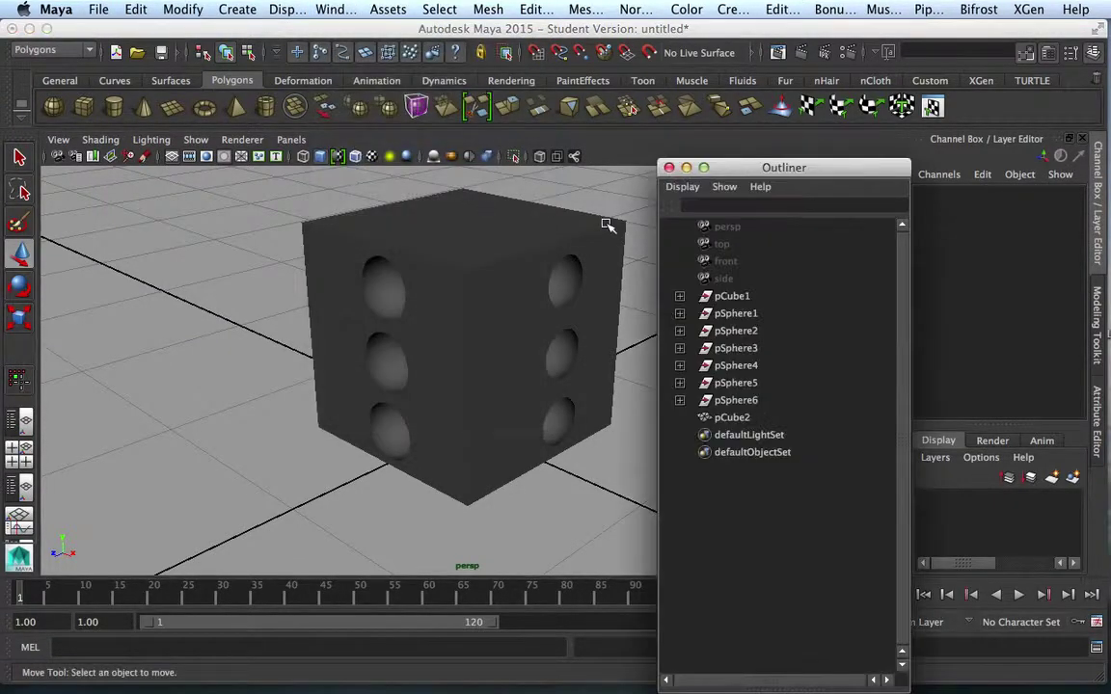
pyautogui.moveTo(757, 177); pyautogui.dragTo(825, 66)
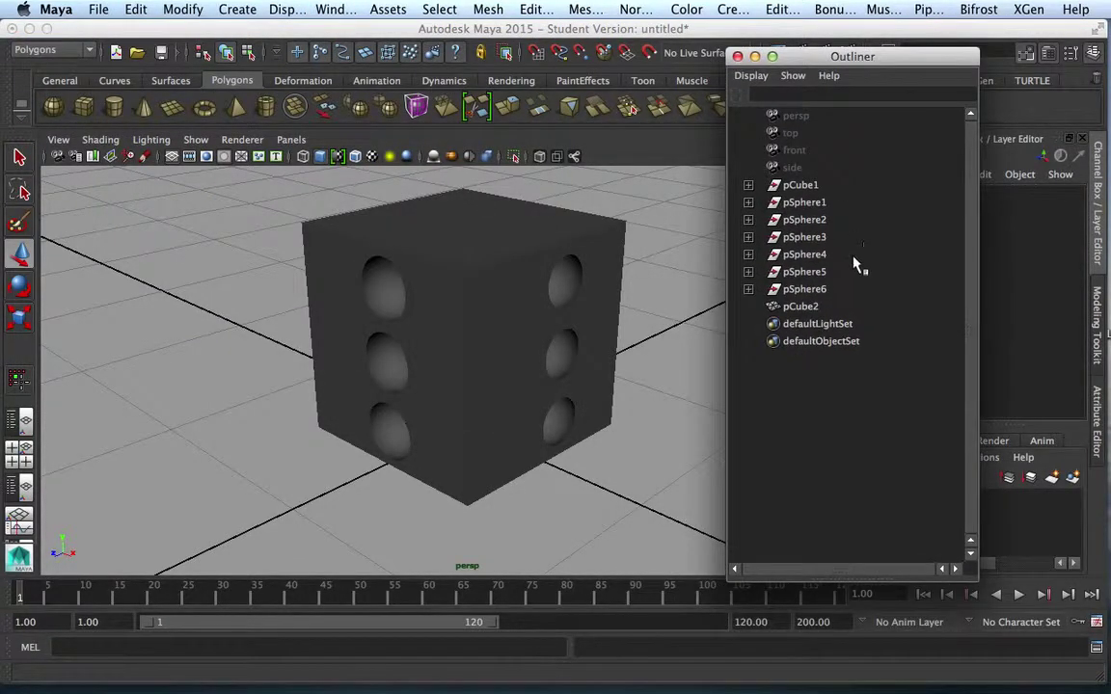
pyautogui.click(821, 291)
pyautogui.click(824, 274)
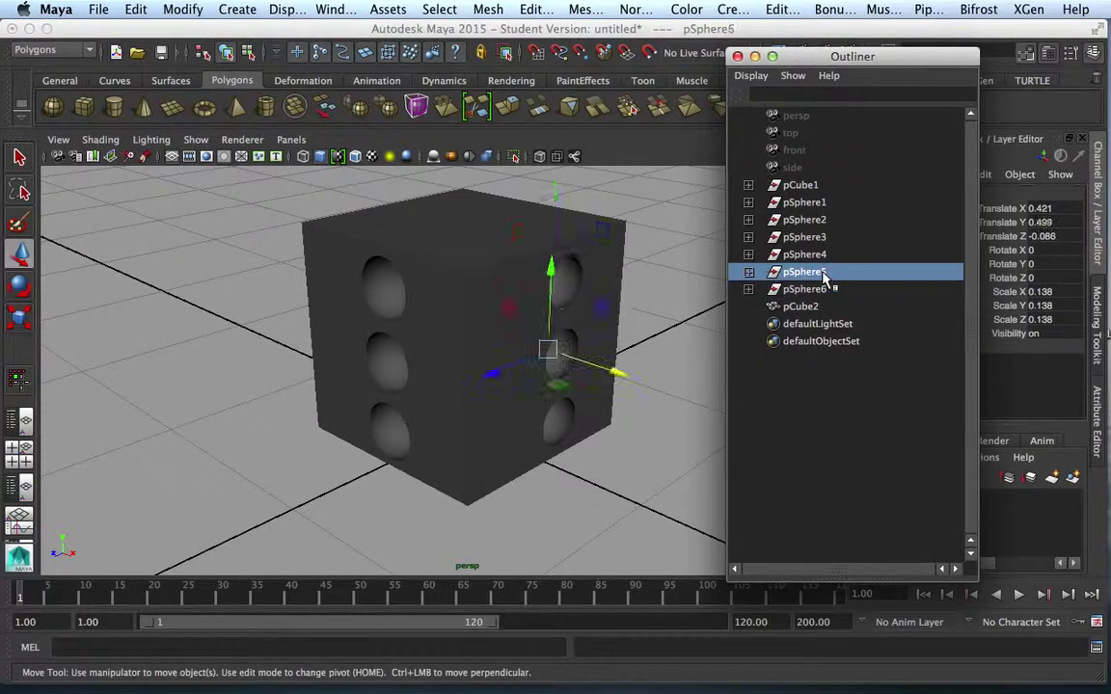
pyautogui.click(818, 256)
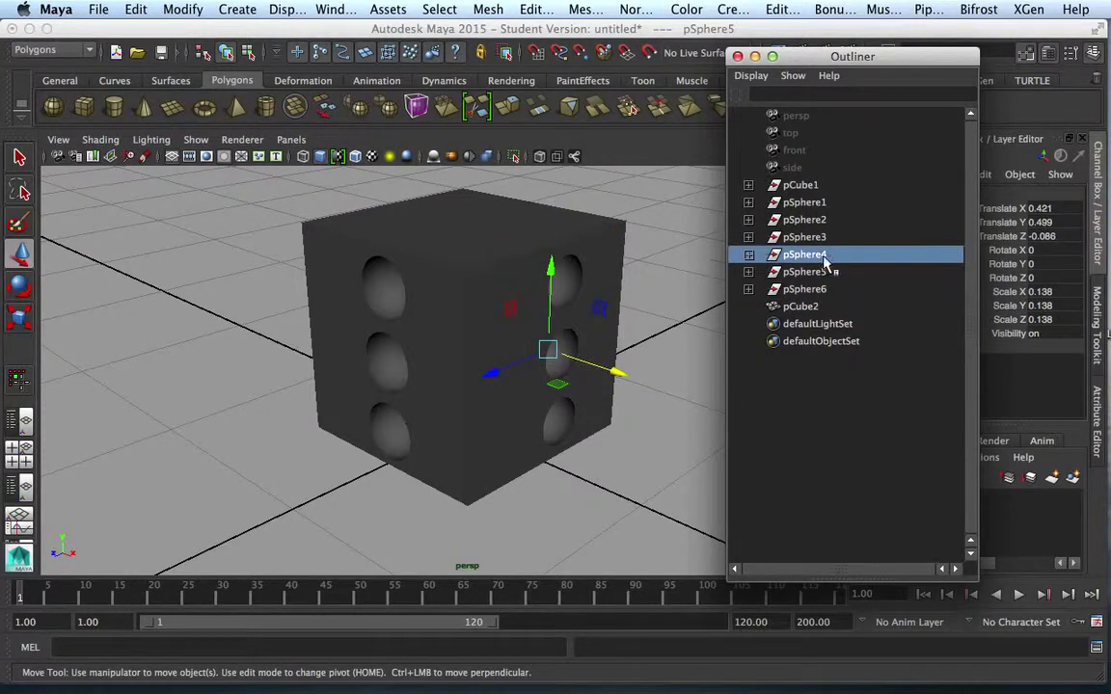
pyautogui.click(749, 255)
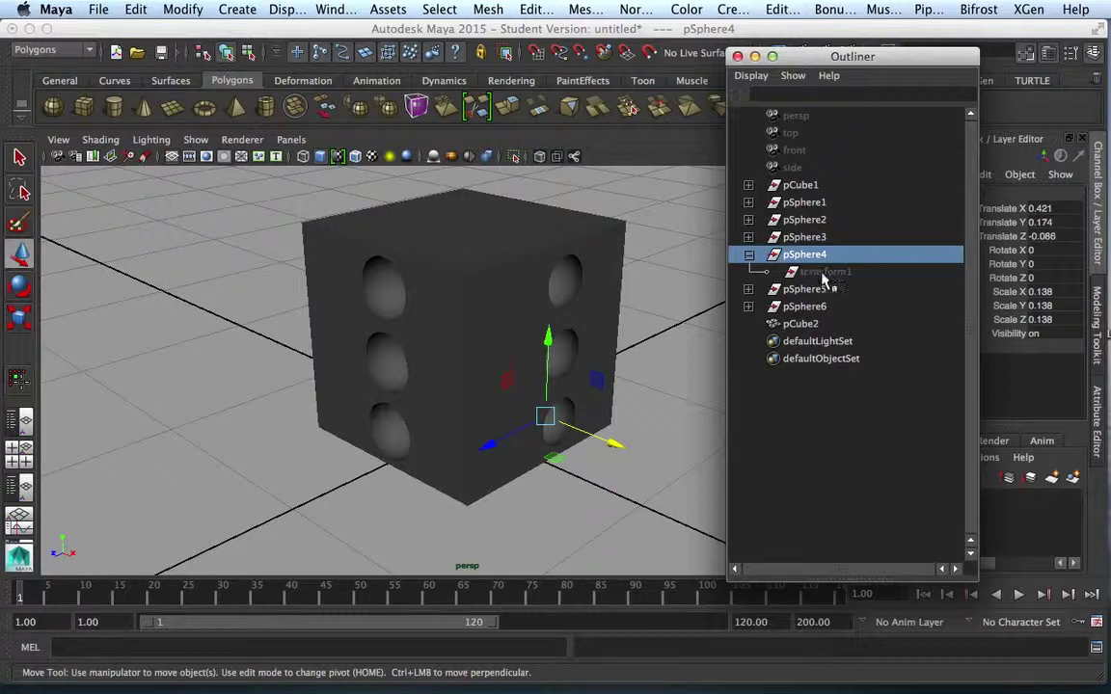
pyautogui.click(822, 274)
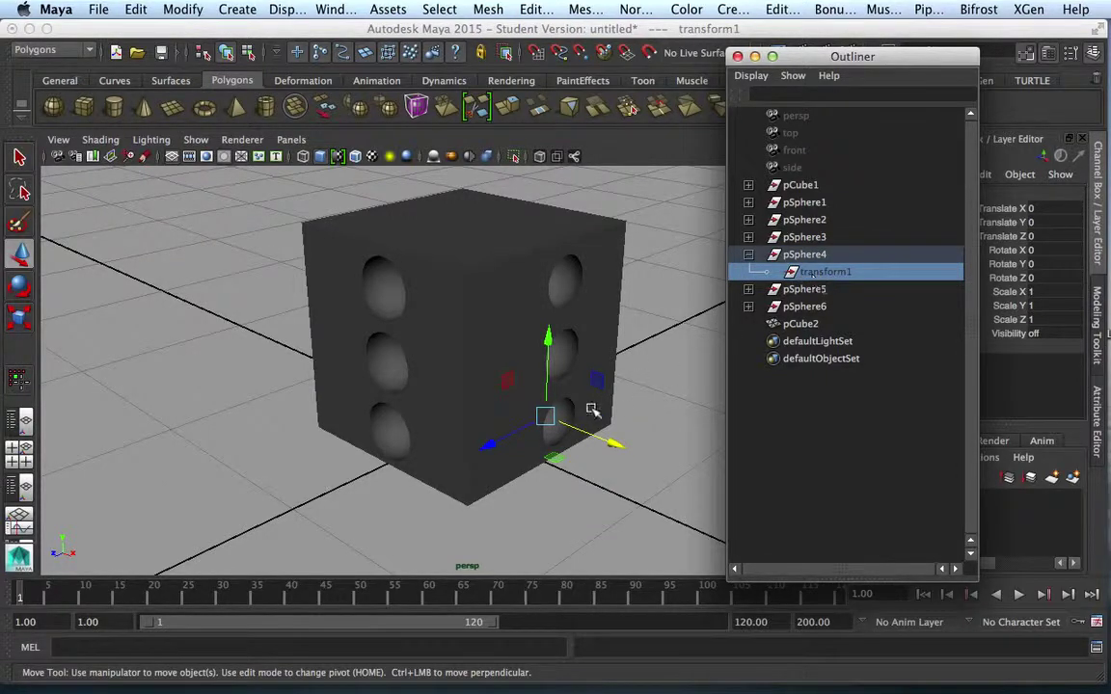
# Step: Move transform1 along Z to about -2.473 so the lowest side-face cutout sits at the cube's vertical edge
pyautogui.moveTo(492, 443); pyautogui.dragTo(508, 435)
pyautogui.click(513, 436)
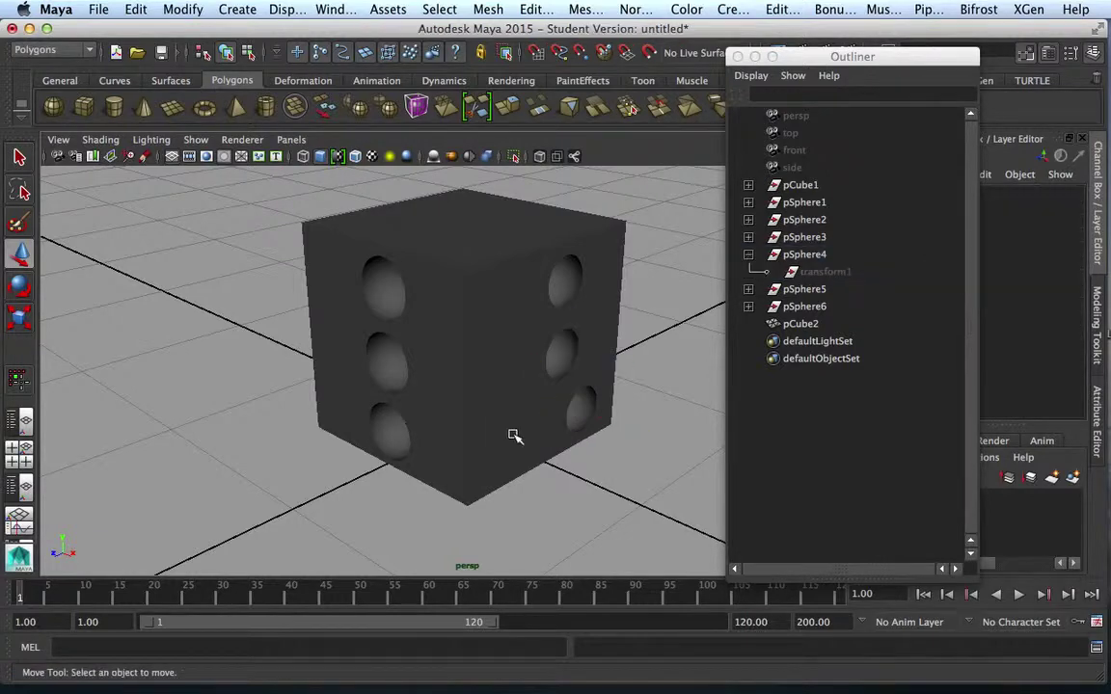
pyautogui.click(821, 272)
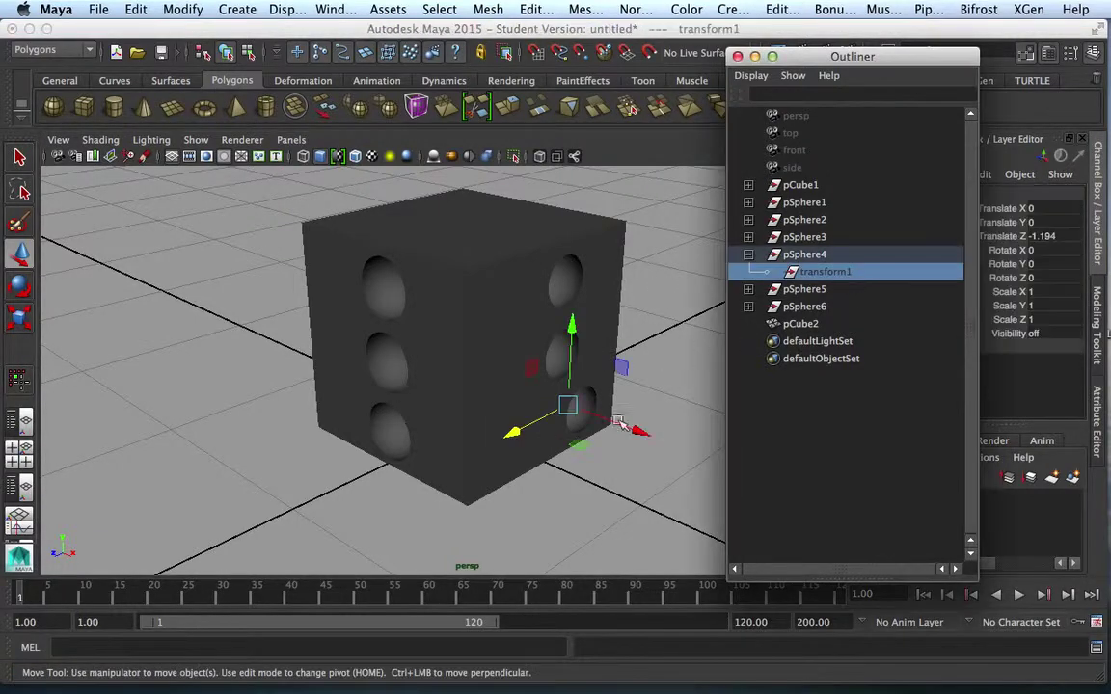
pyautogui.moveTo(514, 431); pyautogui.dragTo(560, 438)
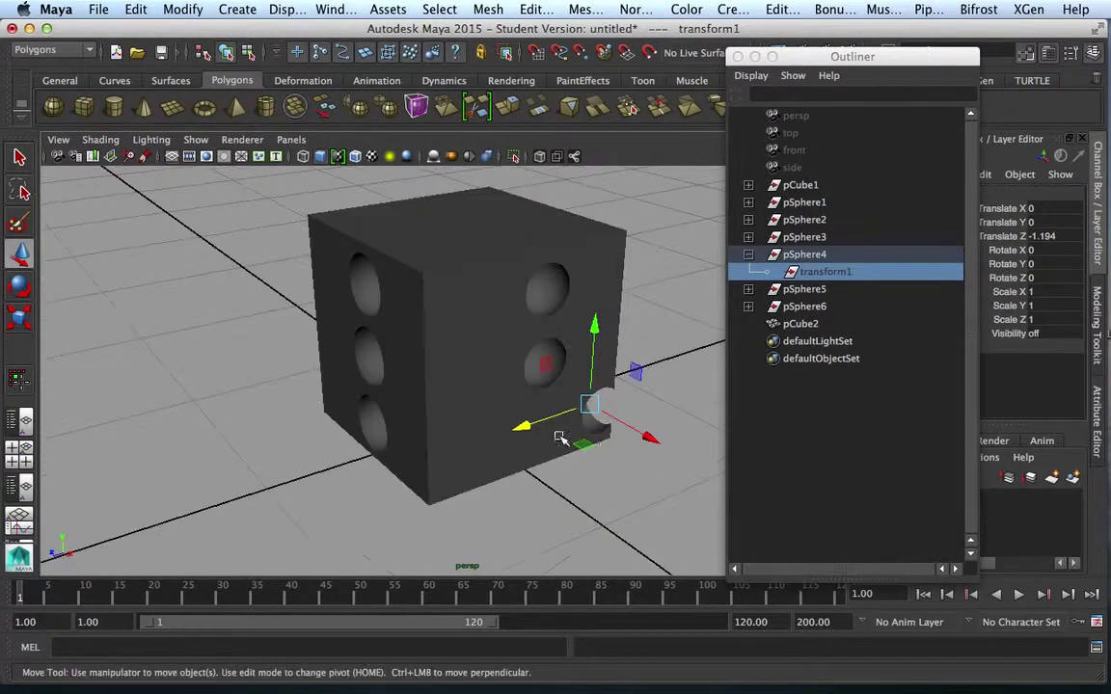
# Step: In wireframe display, select transform4 under pSphere3 and move it to the cube's lower edge, at about X 0.482, Y 0.045, Z 0.306
pyautogui.press('4')
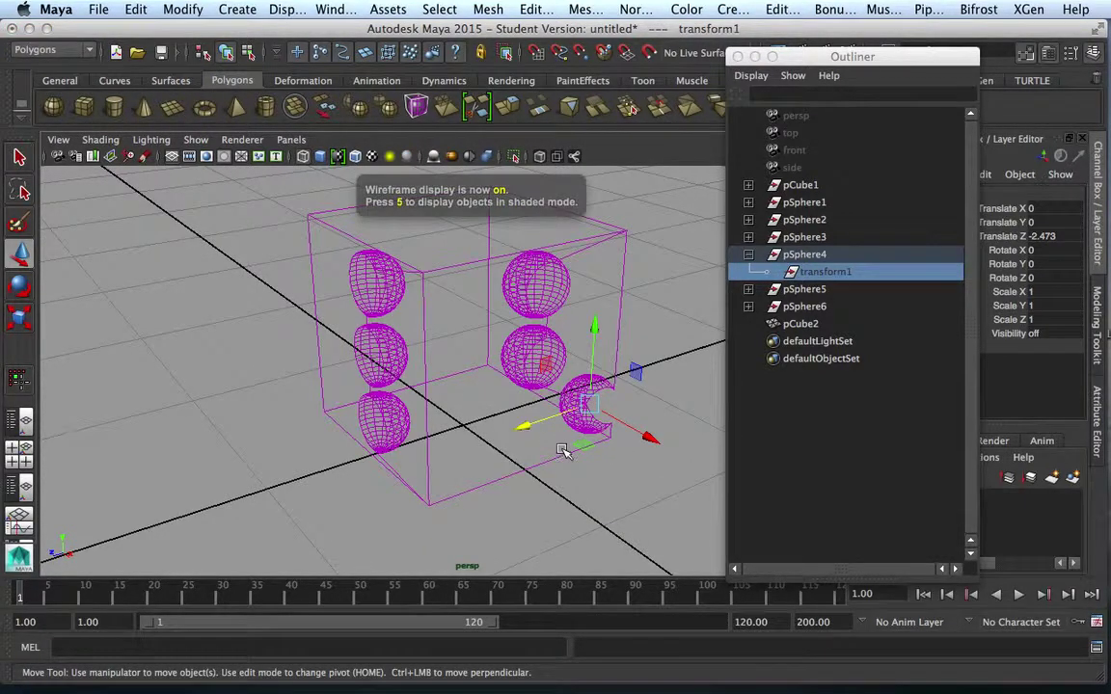
pyautogui.click(804, 237)
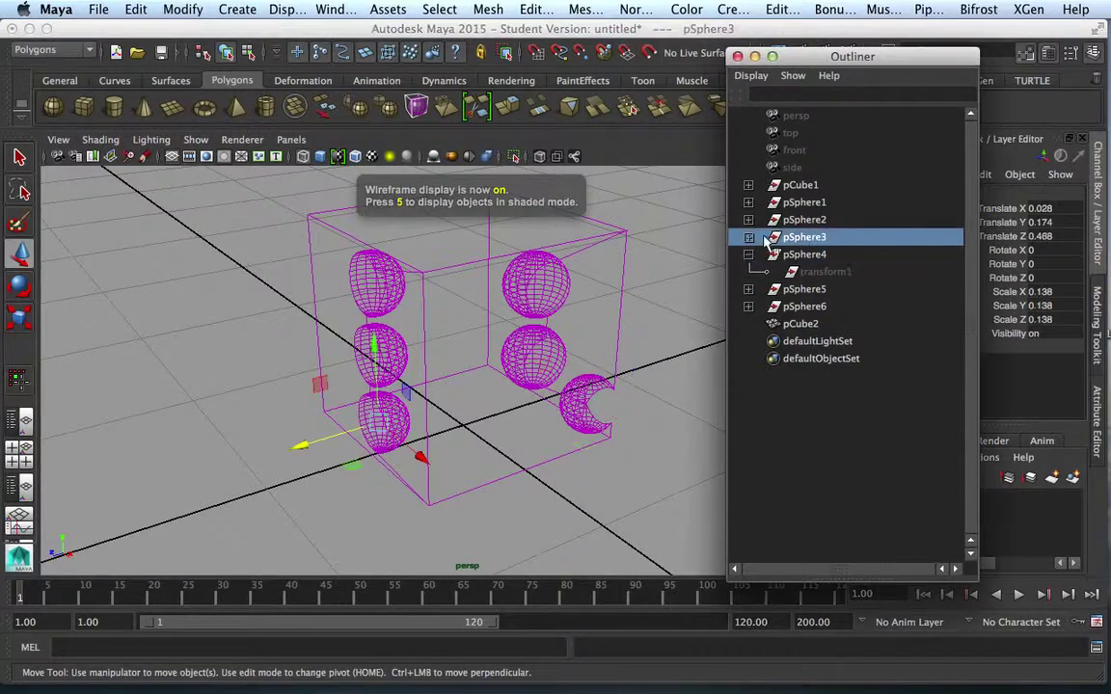
pyautogui.click(748, 237)
pyautogui.click(824, 254)
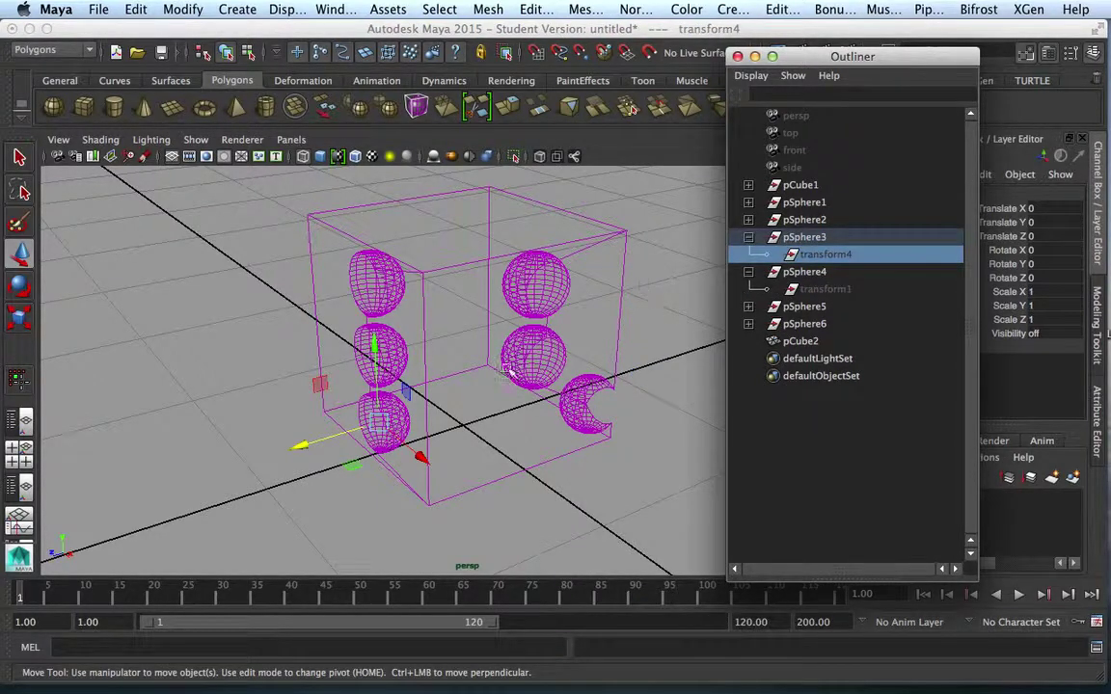
pyautogui.moveTo(421, 461); pyautogui.dragTo(477, 494)
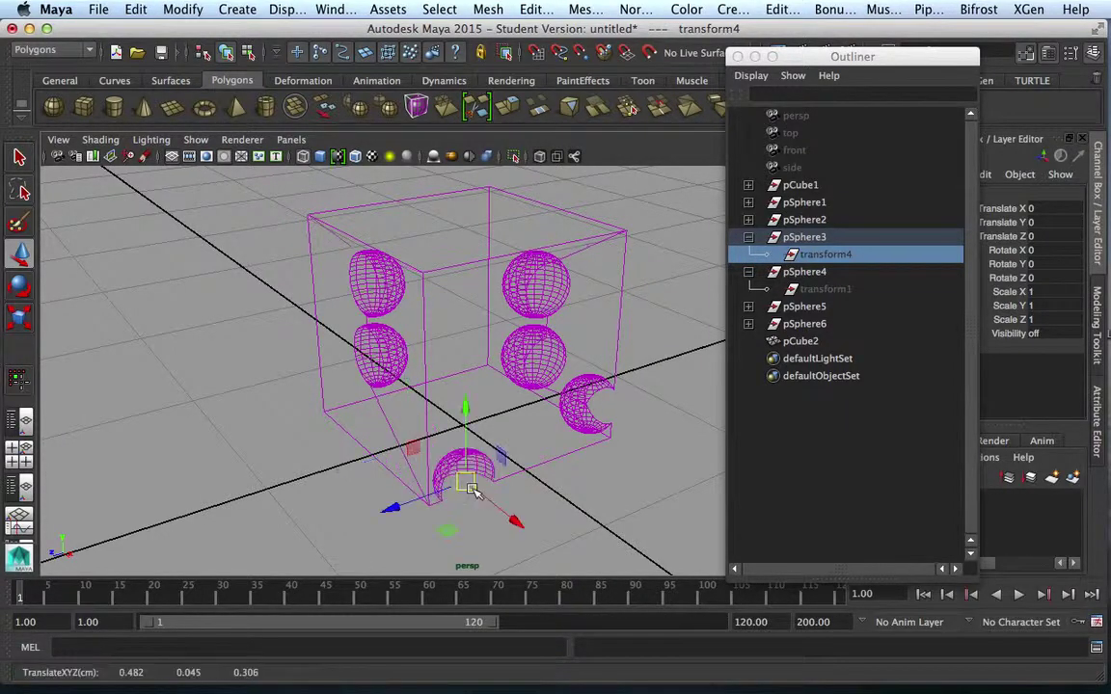
# Step: Select the Boolean cube, return the view to shaded display, and close the Outliner
pyautogui.click(421, 405)
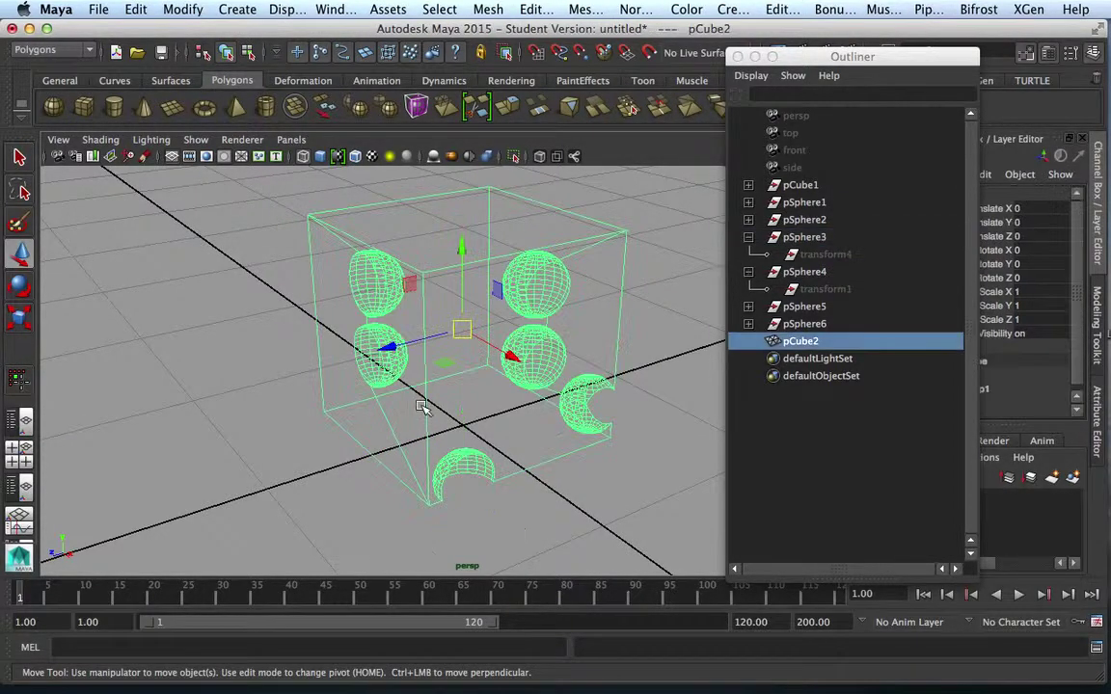
pyautogui.press('5')
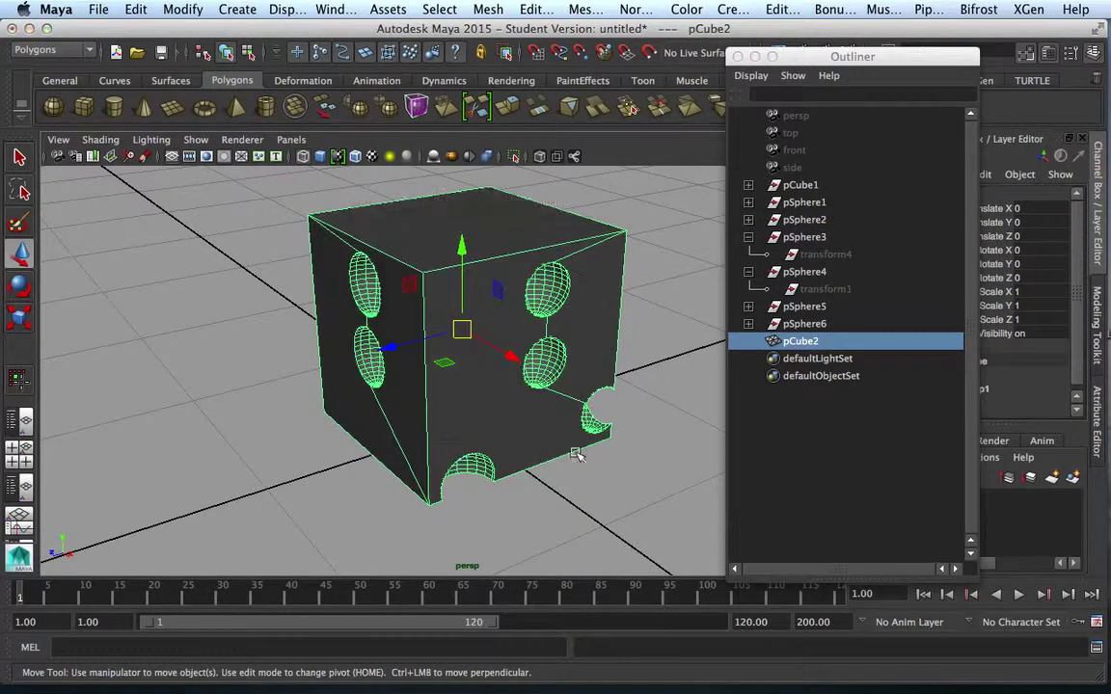
pyautogui.moveTo(605, 519)
pyautogui.keyDown('alt'); pyautogui.mouseDown()
pyautogui.moveTo(550, 496)
pyautogui.moveTo(617, 504)
pyautogui.mouseUp(); pyautogui.keyUp('alt')
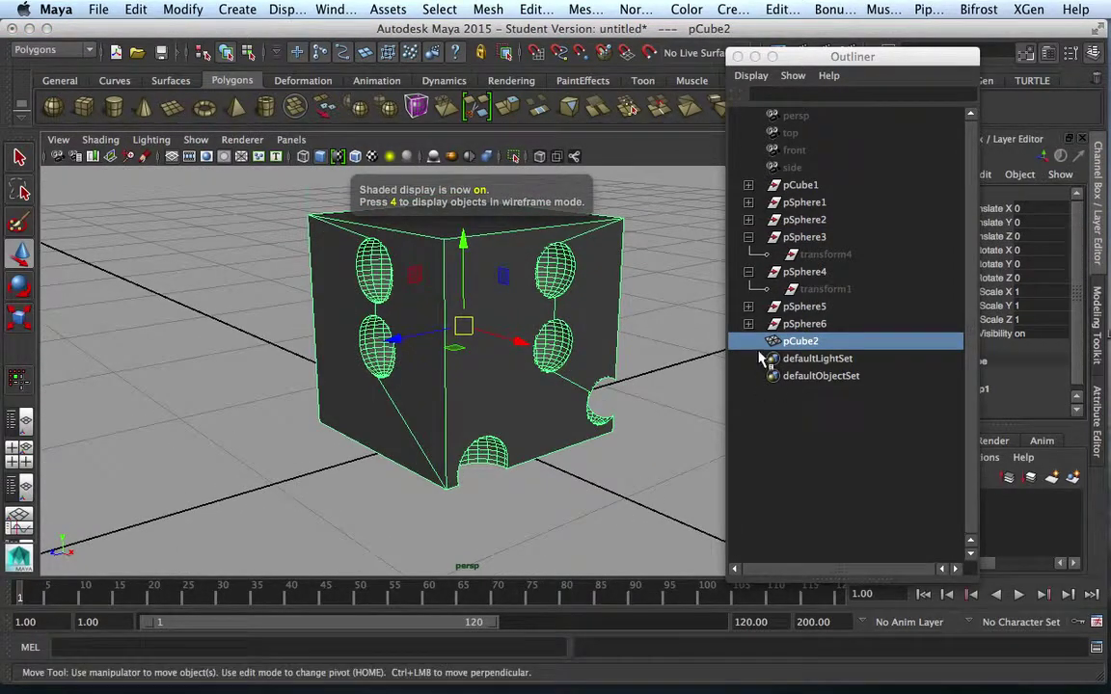
pyautogui.click(739, 56)
# Step: Delete the Boolean cube and run Delete by Type > History
pyautogui.moveTo(609, 263); pyautogui.dragTo(631, 265, button='right')
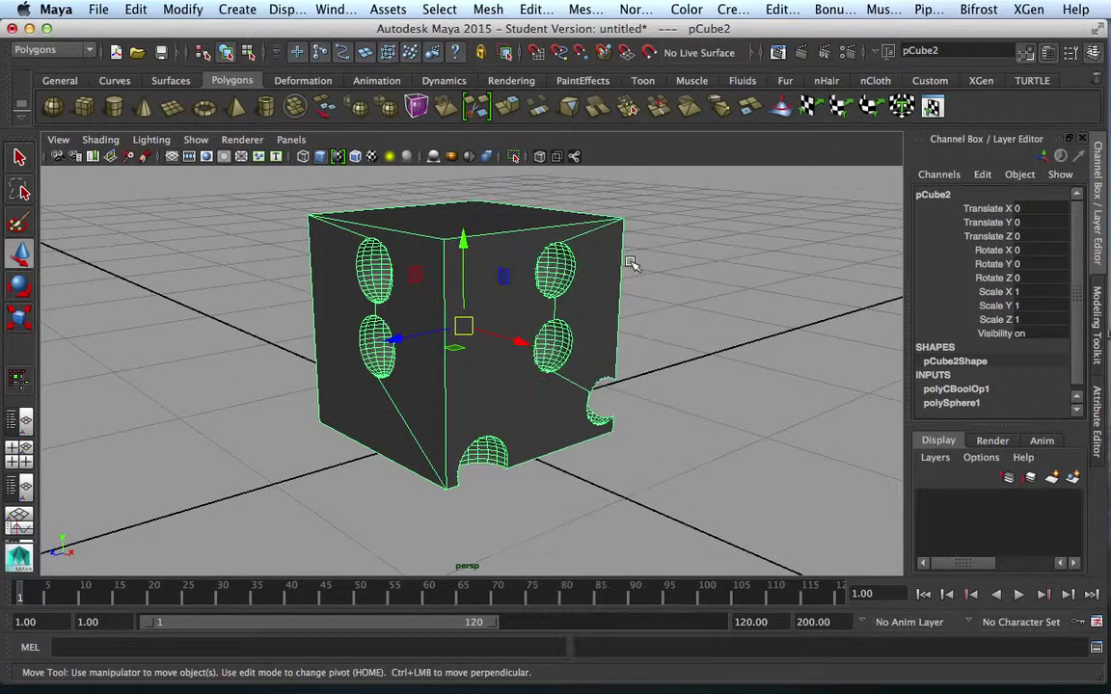
pyautogui.press('Delete')
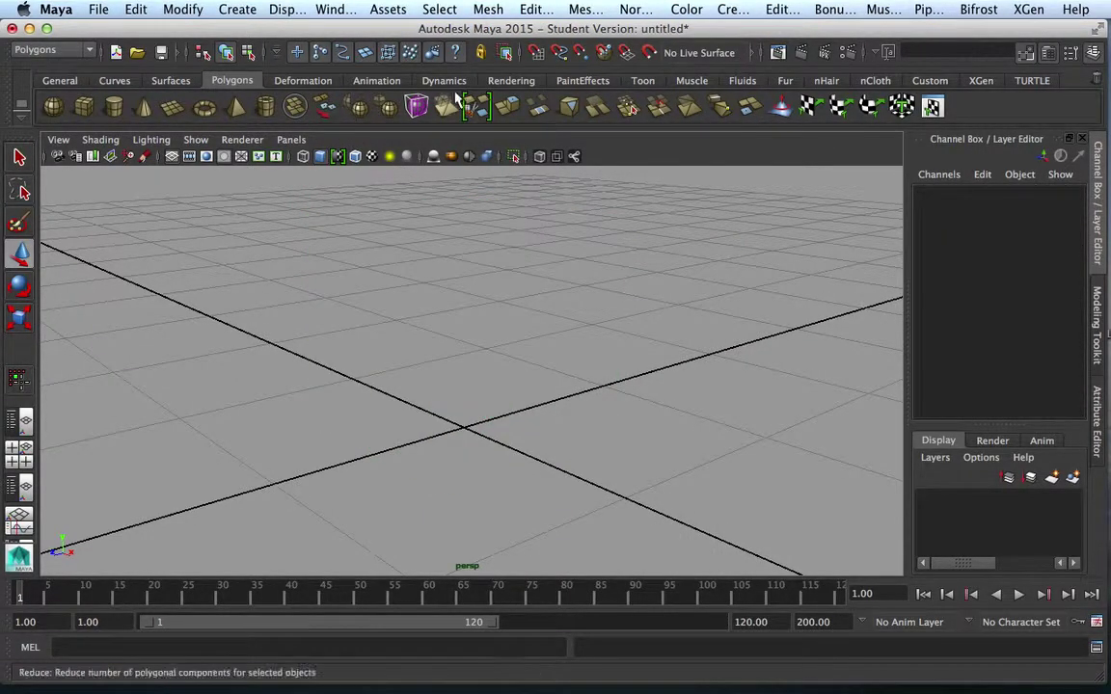
pyautogui.click(136, 9)
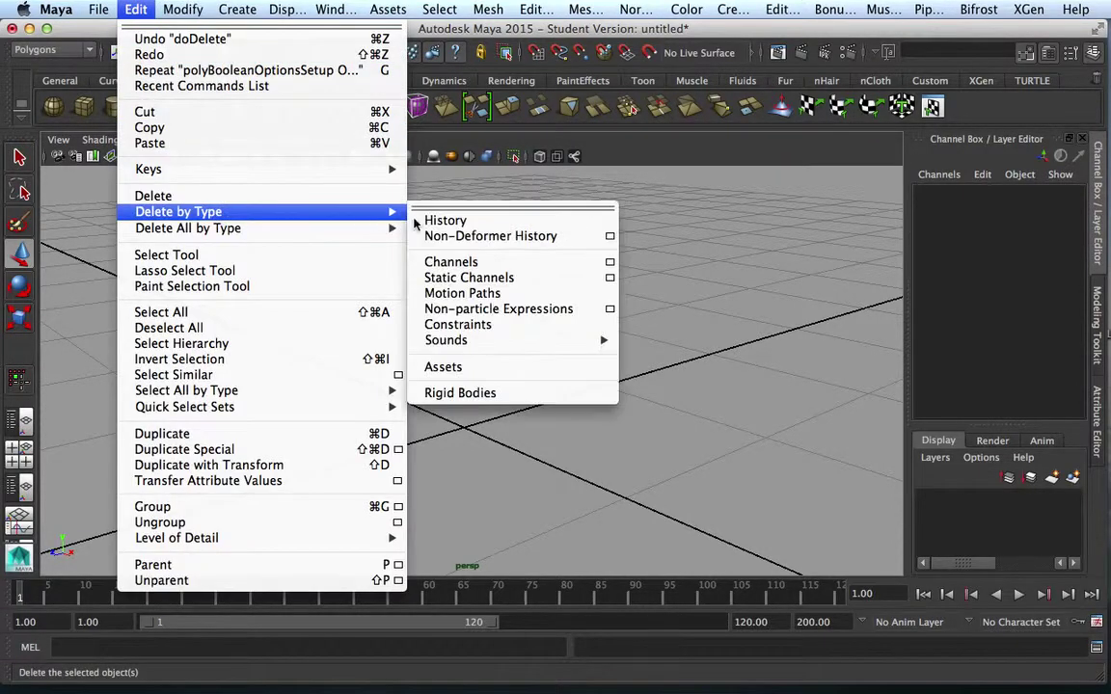
pyautogui.click(429, 219)
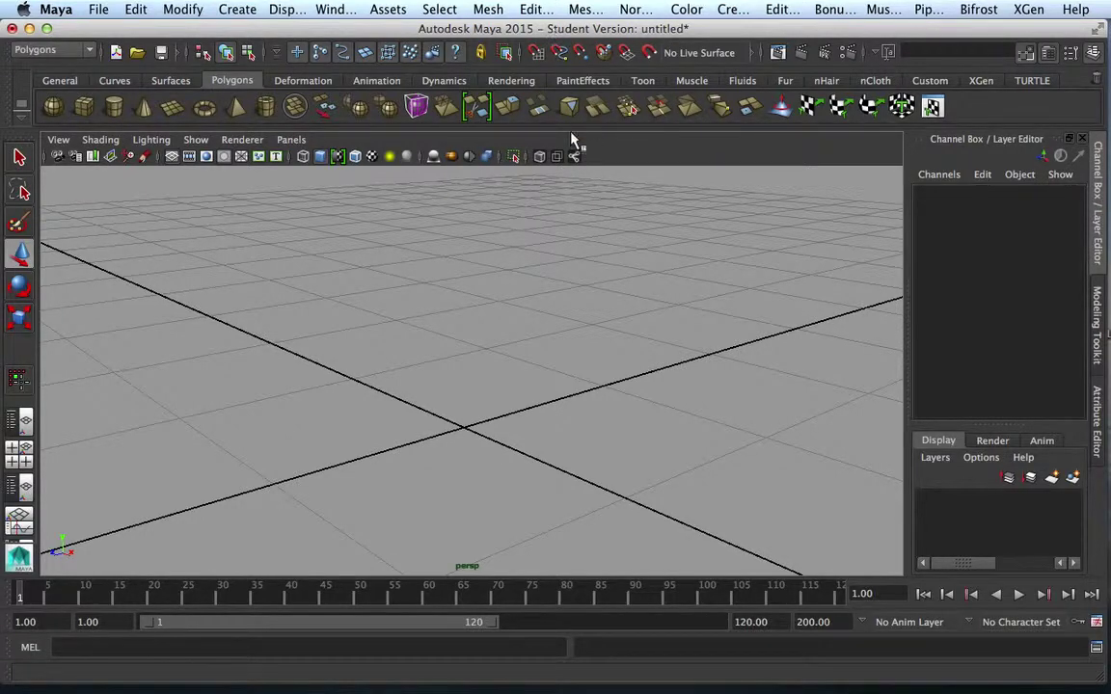
# Step: Create a polygon cube at the origin and stretch it along X into a long beam
pyautogui.scroll(-2, 525, 333)
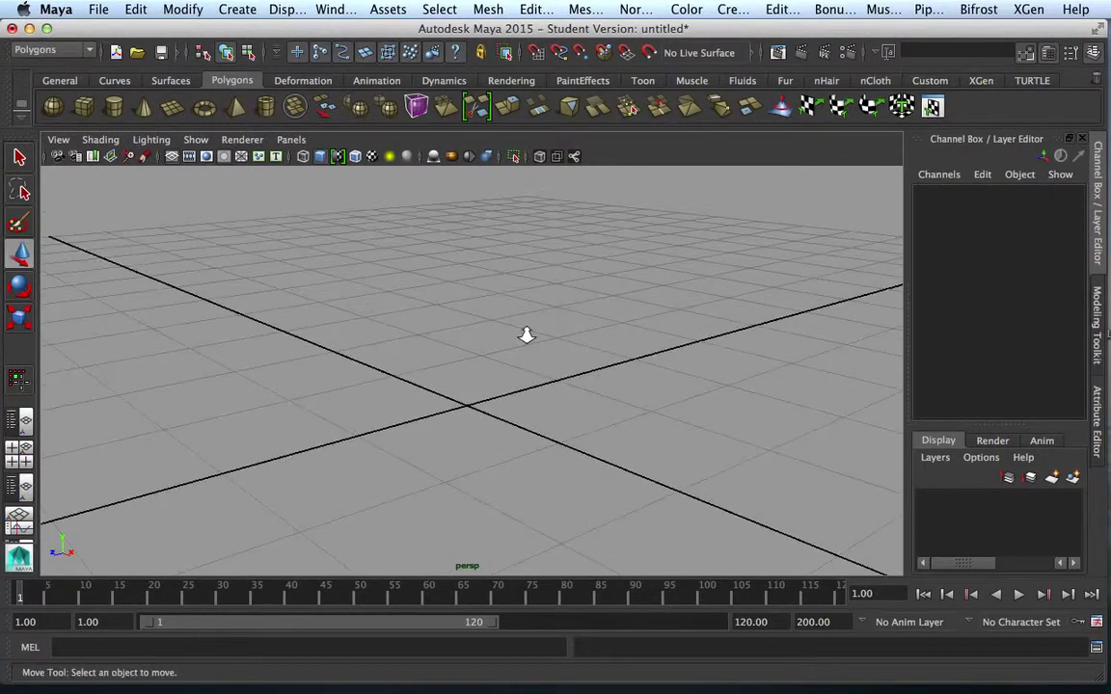
pyautogui.click(84, 107)
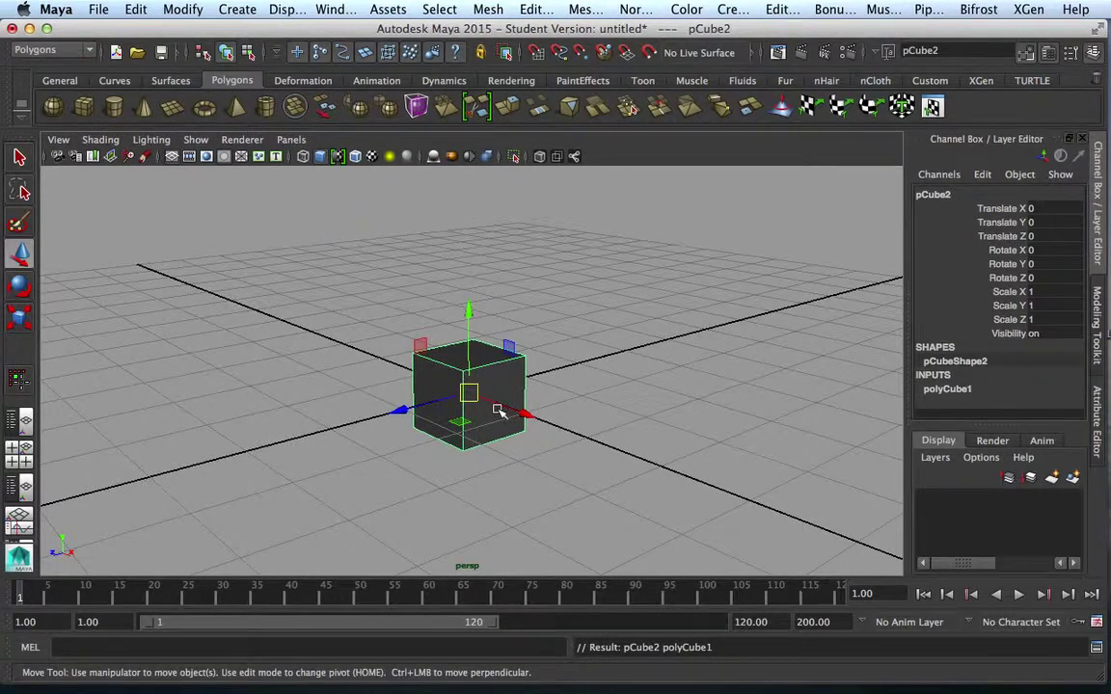
pyautogui.press('r')
pyautogui.moveTo(521, 413); pyautogui.dragTo(608, 439)
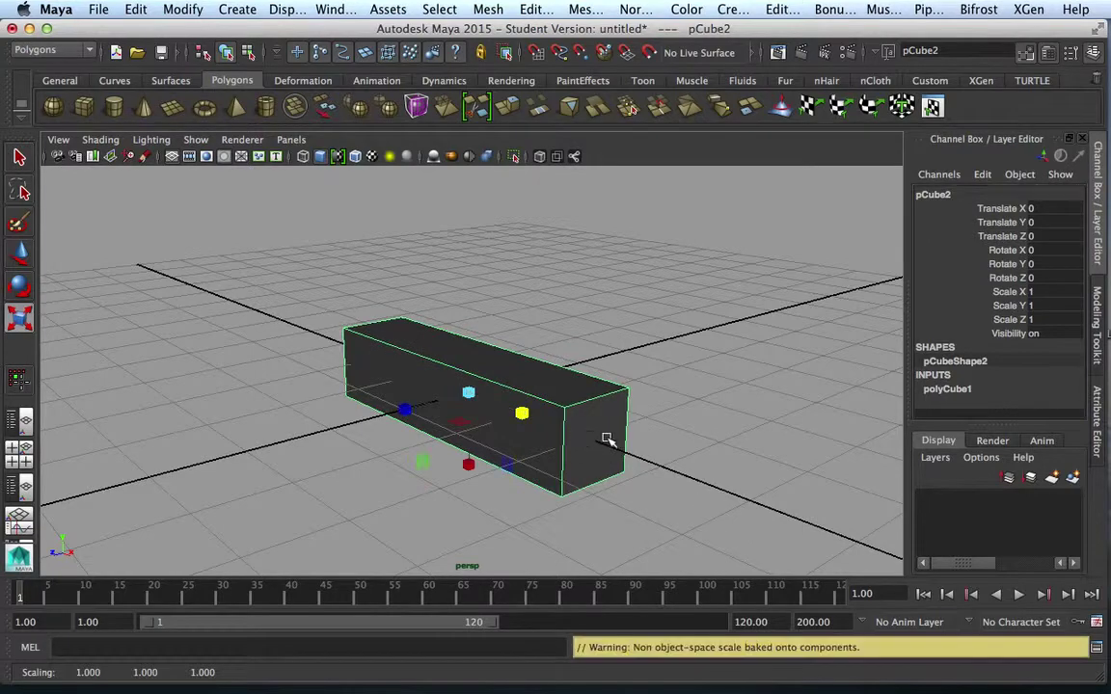
pyautogui.moveTo(521, 412); pyautogui.dragTo(603, 442)
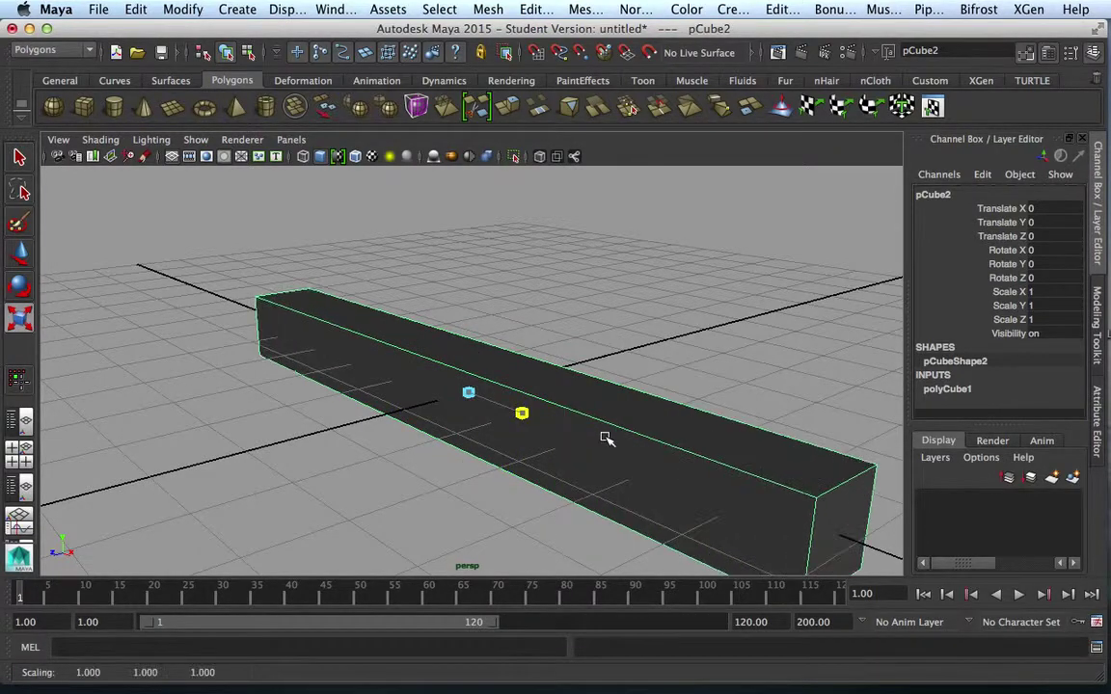
# Step: Raise the beam above the grid to about Y 0.662
pyautogui.press('w')
pyautogui.moveTo(471, 314); pyautogui.dragTo(479, 265)
pyautogui.keyDown('alt'); pyautogui.moveTo(577, 413); pyautogui.dragTo(592, 383); pyautogui.keyUp('alt')
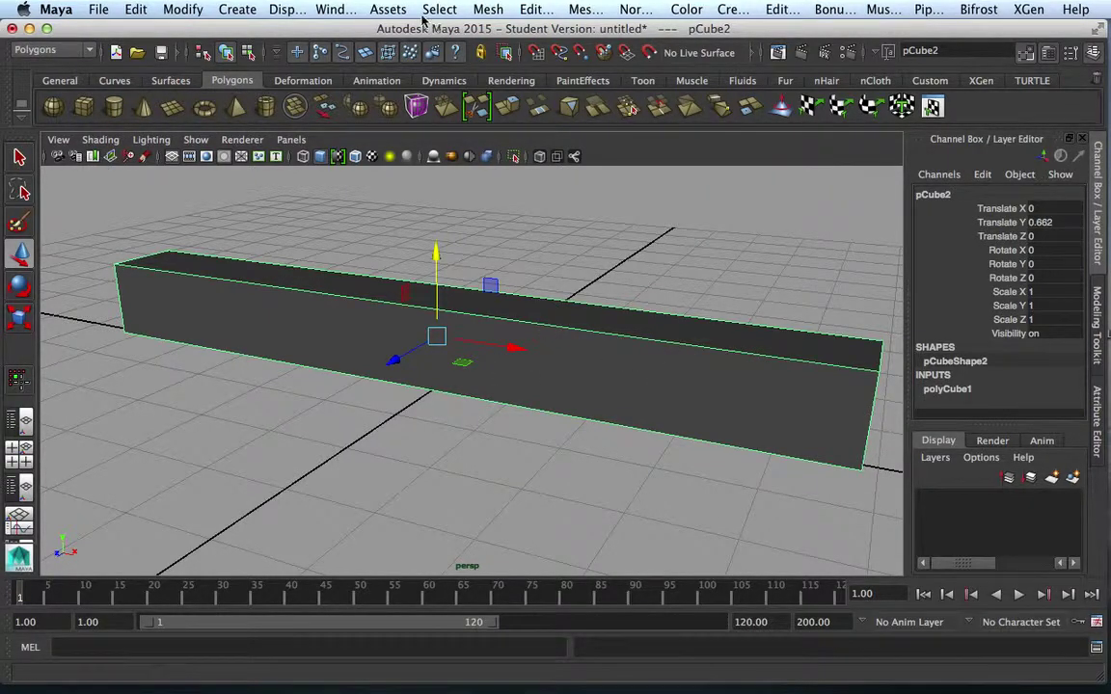
# Step: Insert 8 evenly spaced edge loops across the beam's length using the Insert Edge Loop Tool's Multiple edge loops option
pyautogui.click(531, 10)
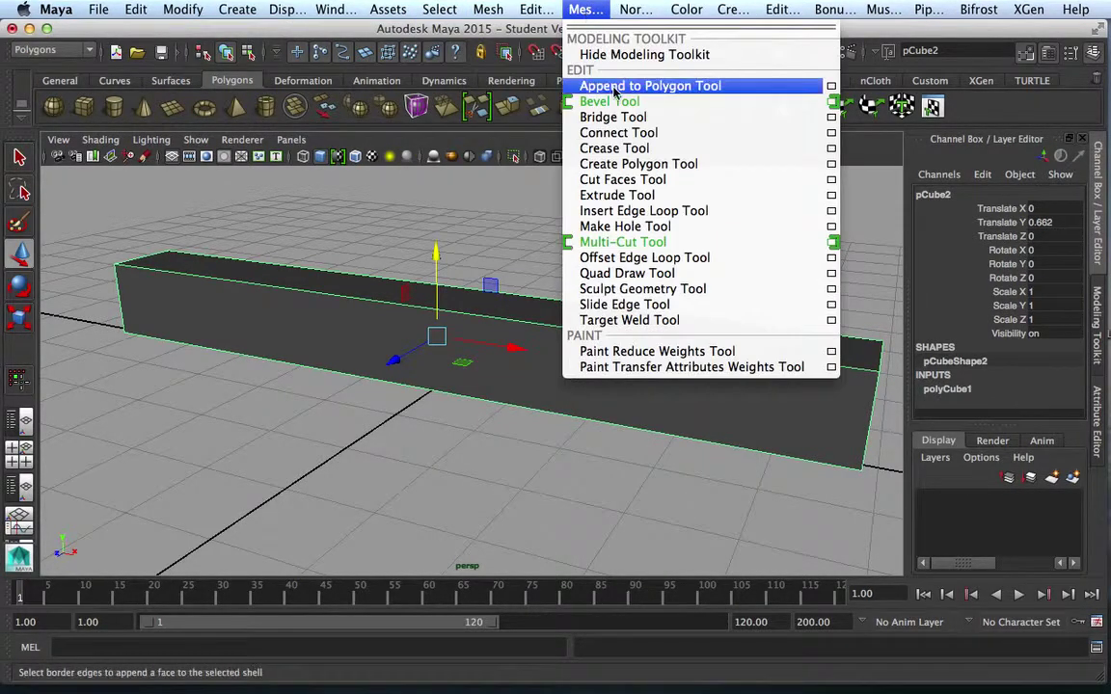
pyautogui.click(833, 212)
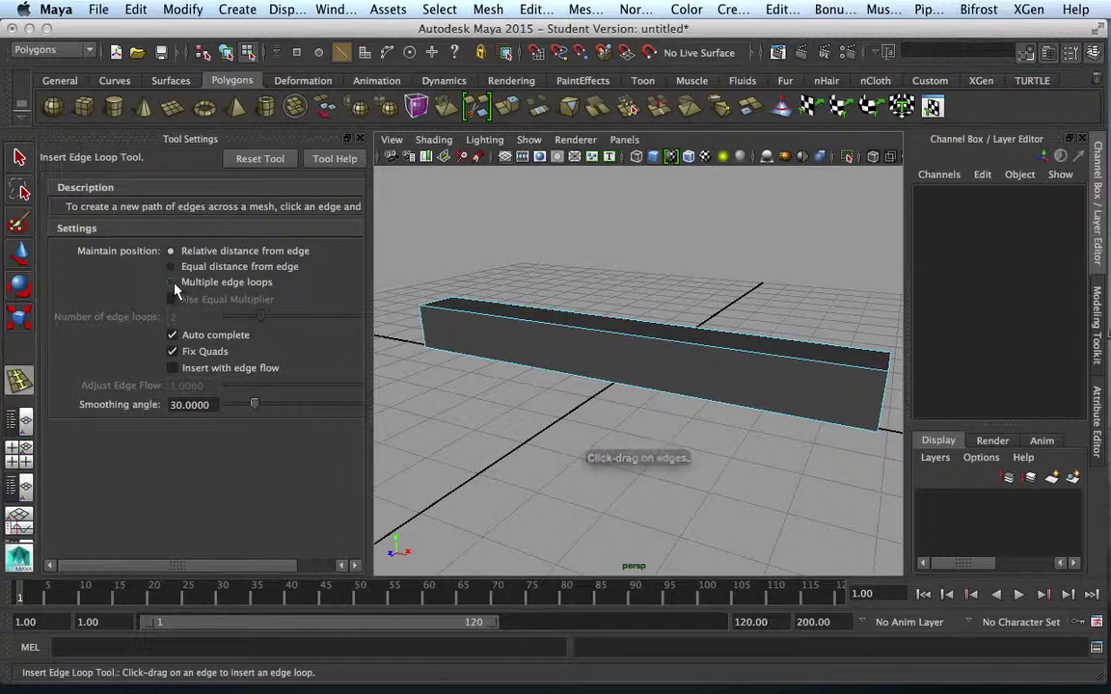
pyautogui.click(173, 282)
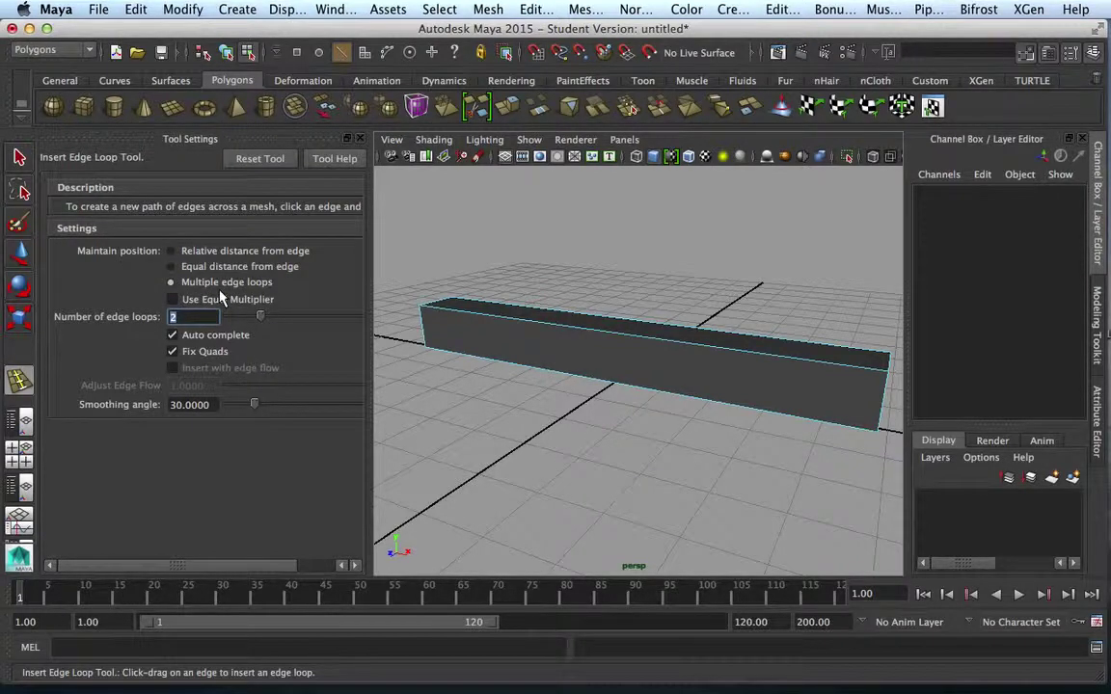
pyautogui.write('8')
pyautogui.press('Return')
pyautogui.click(547, 331)
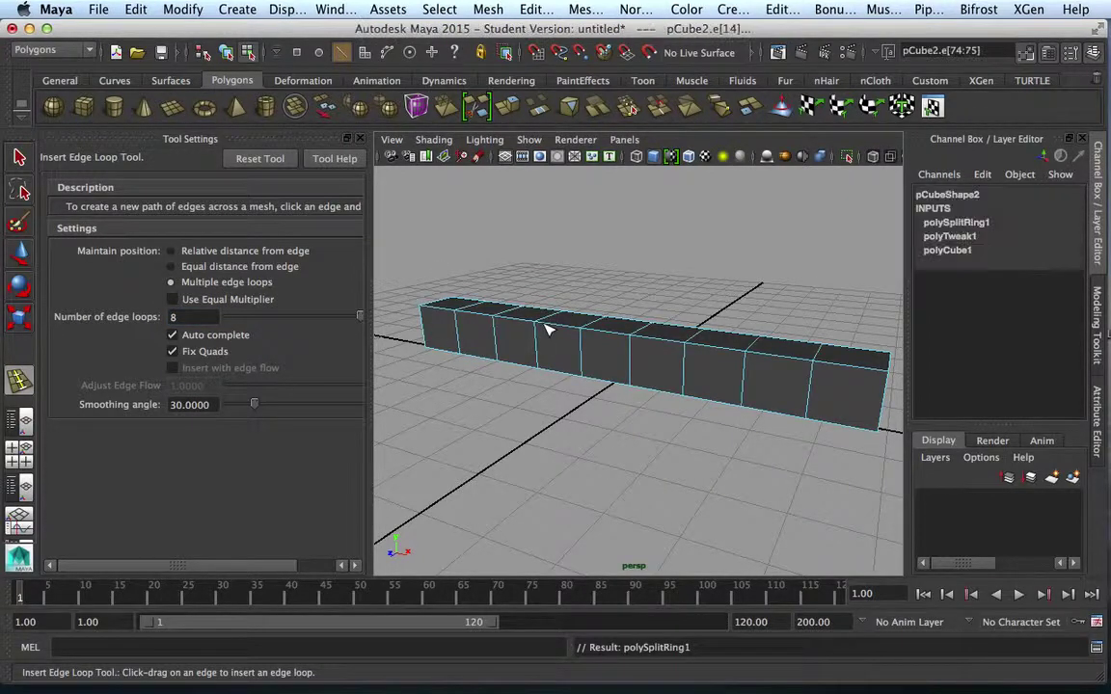
# Step: Reset the Insert Edge Loop Tool to its defaults and close its settings
pyautogui.click(258, 159)
pyautogui.click(361, 138)
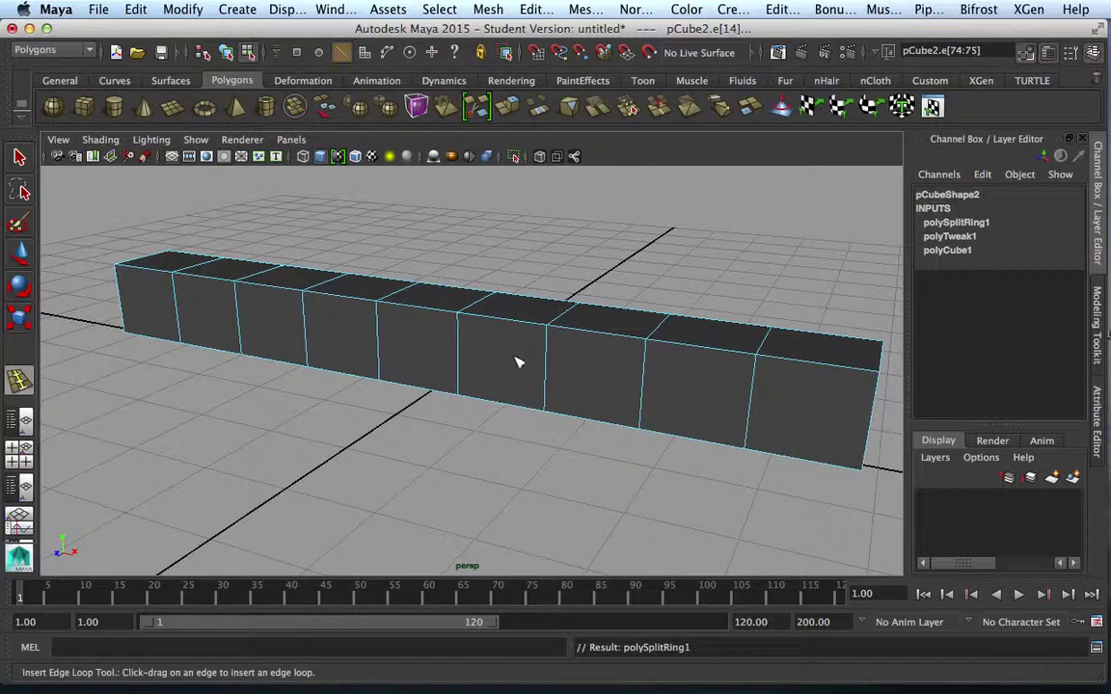
pyautogui.keyDown('alt'); pyautogui.moveTo(518, 362); pyautogui.dragTo(486, 391); pyautogui.keyUp('alt')
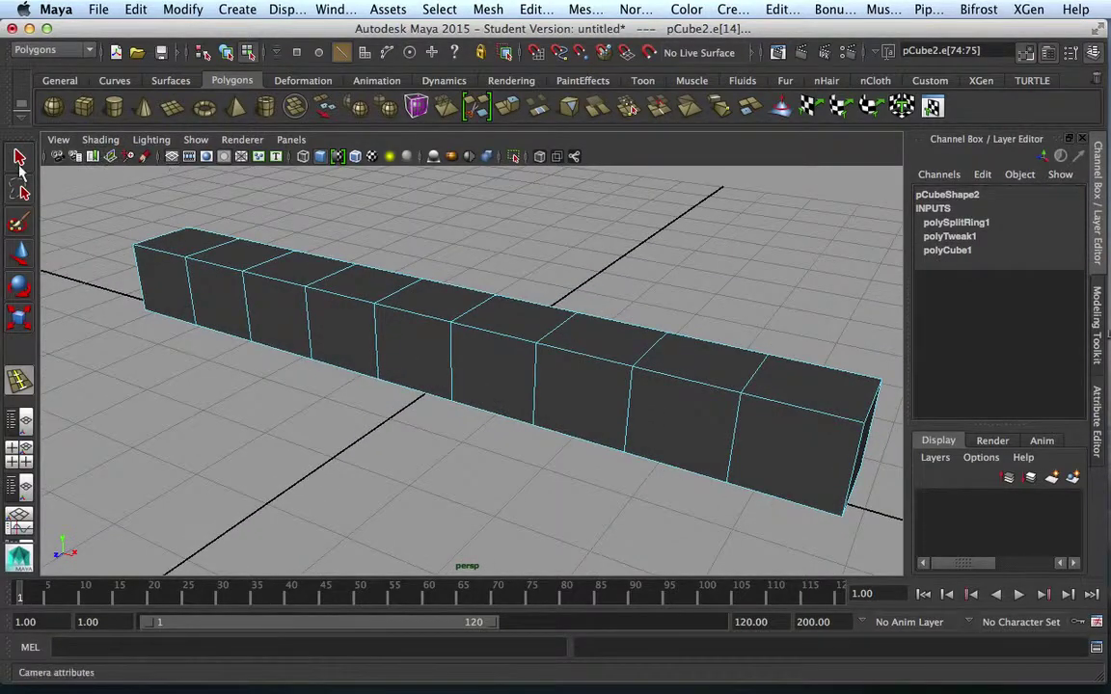
# Step: Switch to face selection and select the top faces of the beam's fourth and sixth segments
pyautogui.click(19, 158)
pyautogui.scroll(3, 415, 333)
pyautogui.scroll(-5, 415, 333)
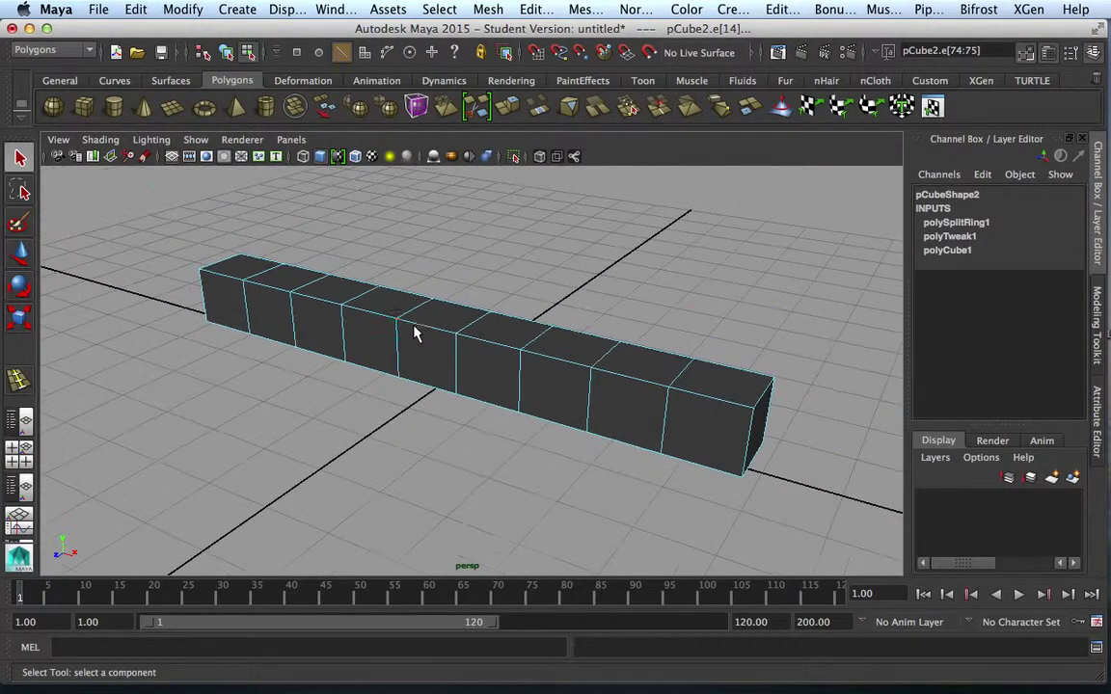
pyautogui.keyDown('alt'); pyautogui.moveTo(415, 333); pyautogui.dragTo(505, 361); pyautogui.keyUp('alt')
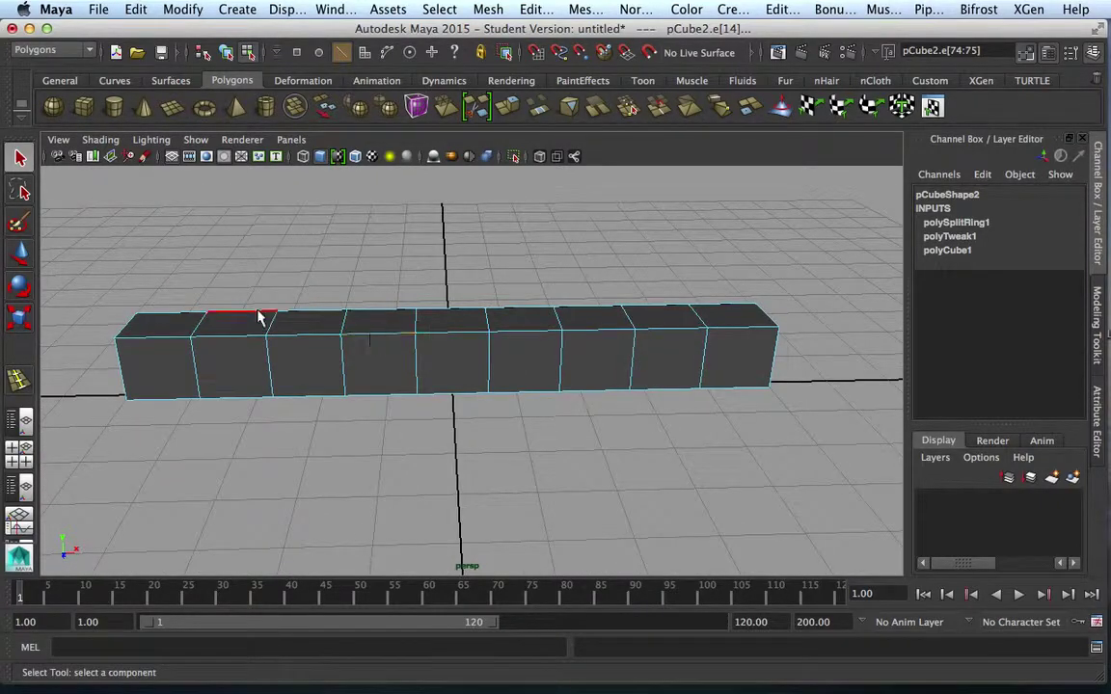
pyautogui.moveTo(249, 328); pyautogui.dragTo(243, 332, button='right')
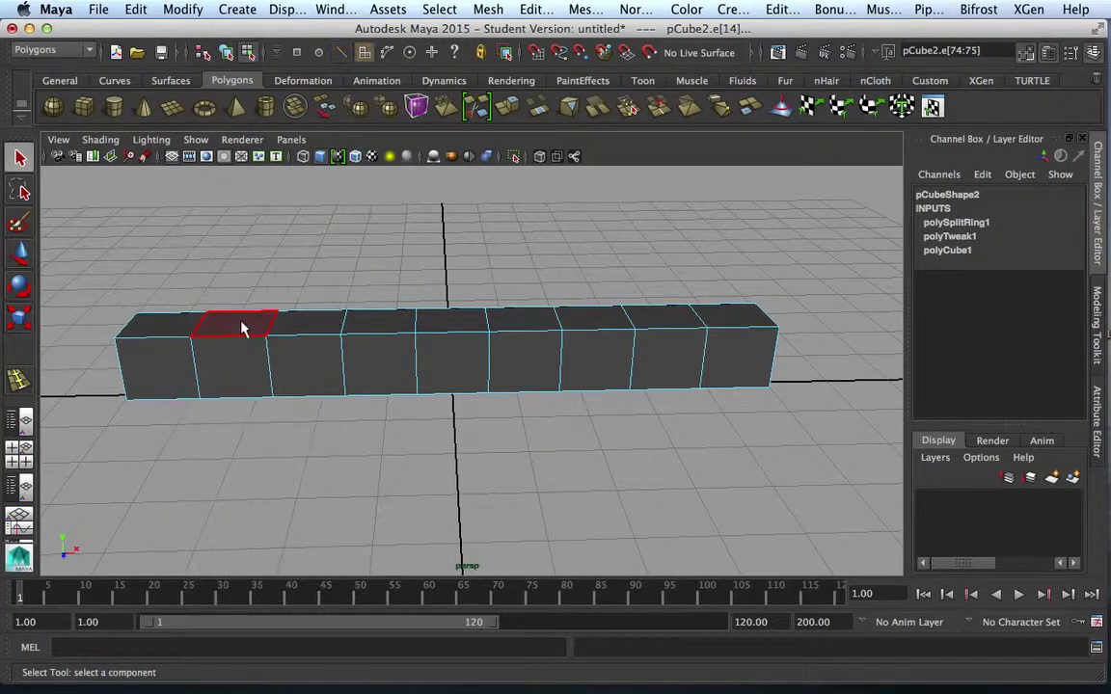
pyautogui.click(251, 328)
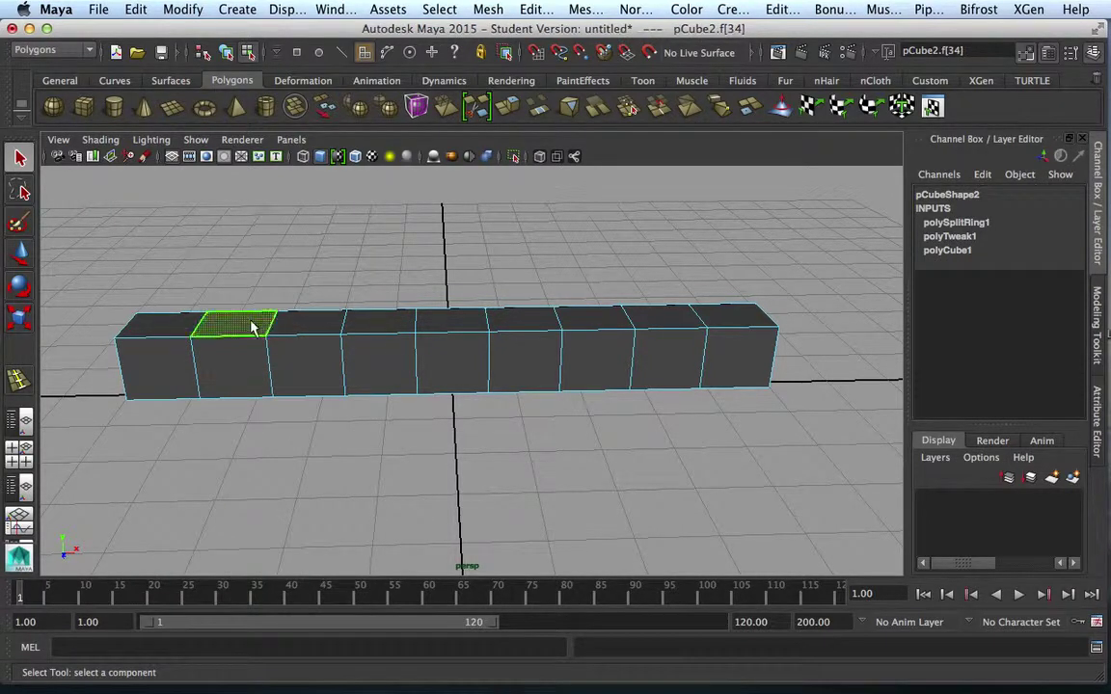
pyautogui.click(386, 327)
pyautogui.click(525, 327)
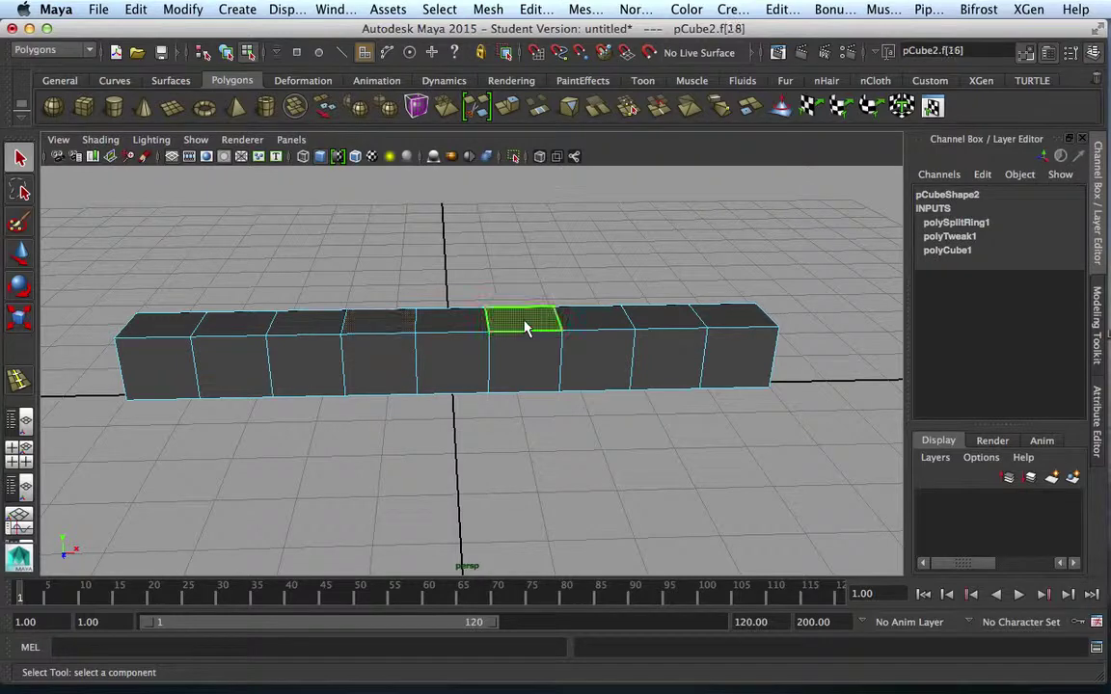
pyautogui.keyDown('shift'); pyautogui.click(381, 321); pyautogui.keyUp('shift')
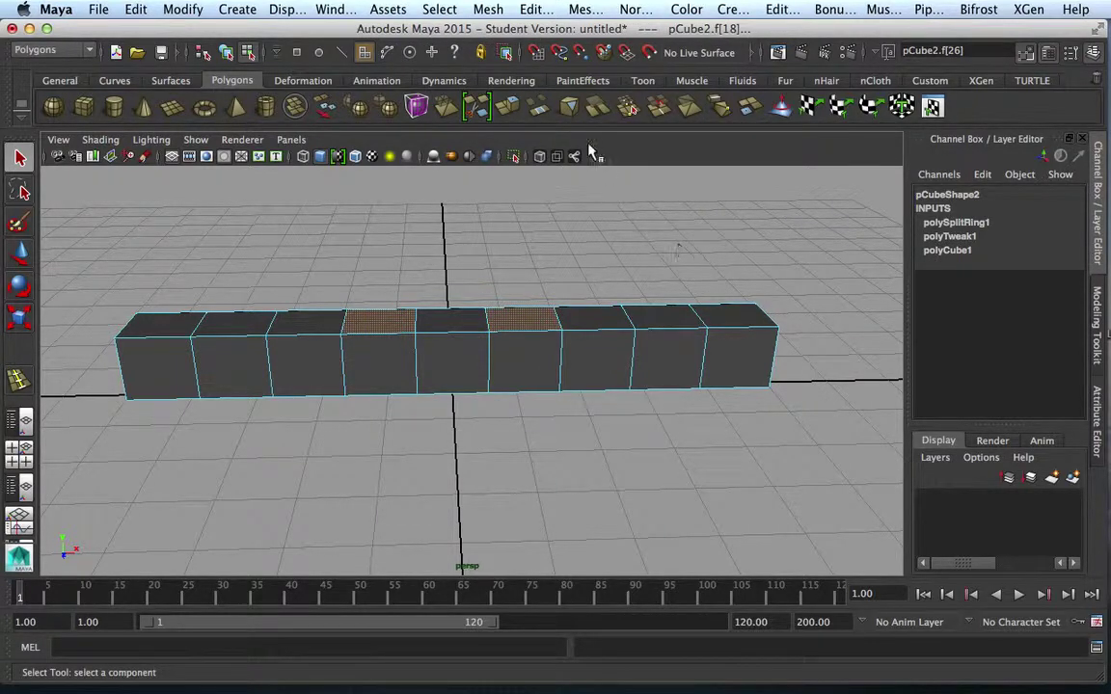
# Step: Extrude the two selected top faces upward into tall square pillars and clear the selection
pyautogui.click(455, 105)
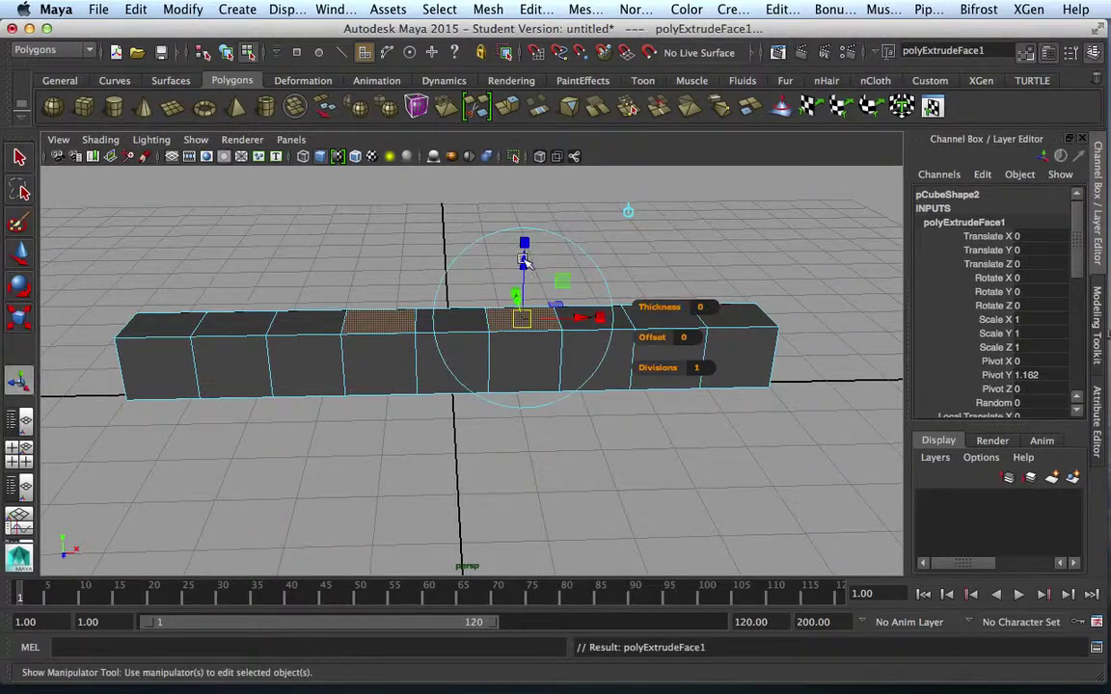
pyautogui.moveTo(524, 260); pyautogui.dragTo(526, 212)
pyautogui.scroll(-2, 547, 344)
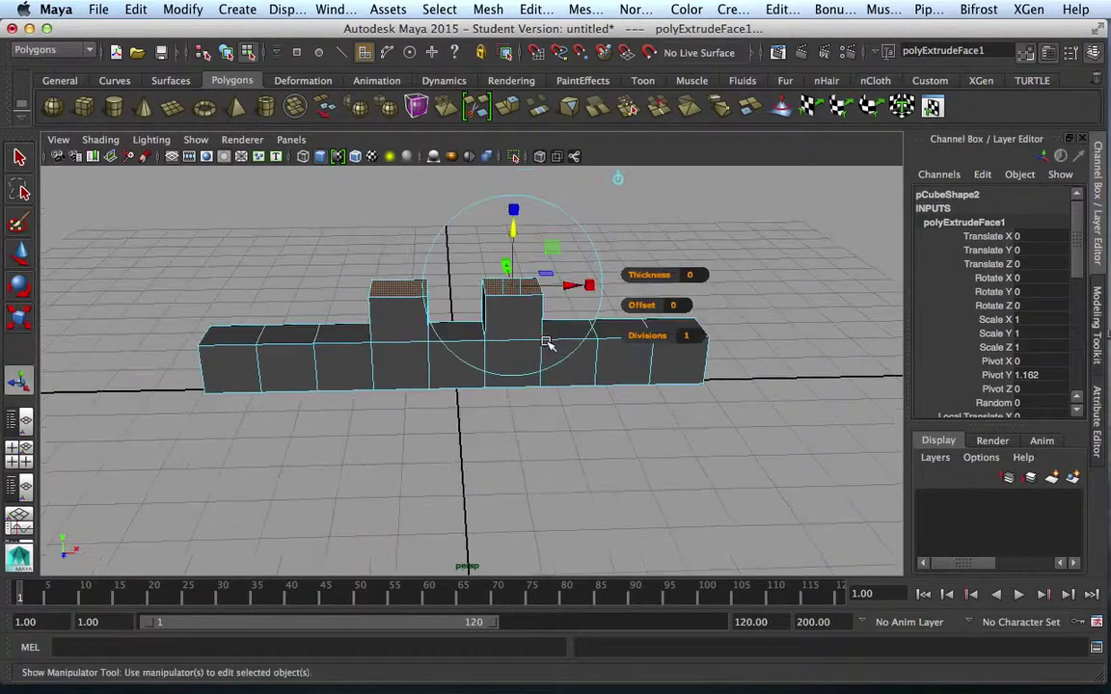
pyautogui.keyDown('alt'); pyautogui.moveTo(560, 409); pyautogui.dragTo(521, 405); pyautogui.keyUp('alt')
pyautogui.moveTo(509, 228); pyautogui.dragTo(509, 199)
pyautogui.press('t')
pyautogui.click(607, 429)
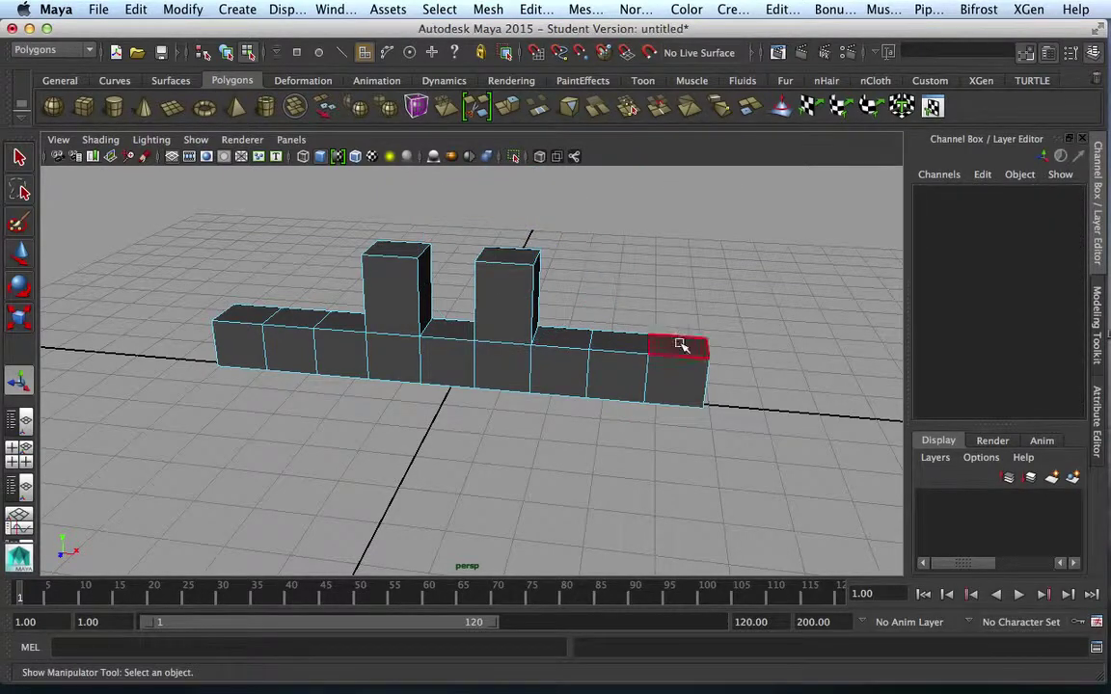
# Step: Extrude the top faces of both end segments upward to about the height of the two middle pillars
pyautogui.click(681, 345)
pyautogui.click(248, 315)
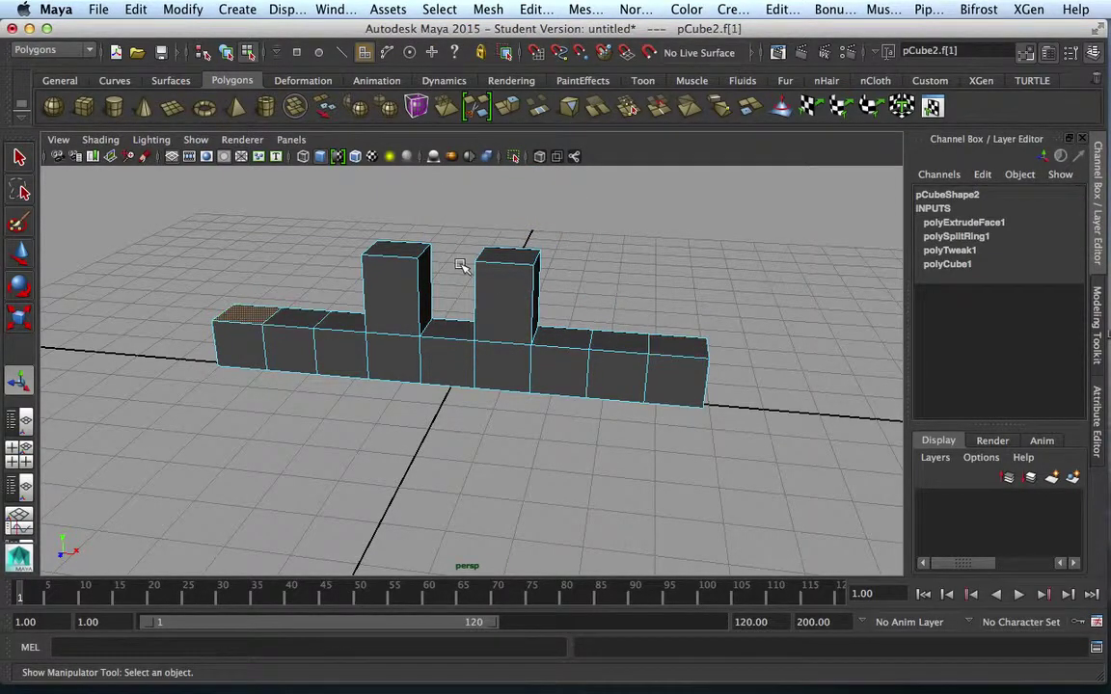
pyautogui.click(448, 106)
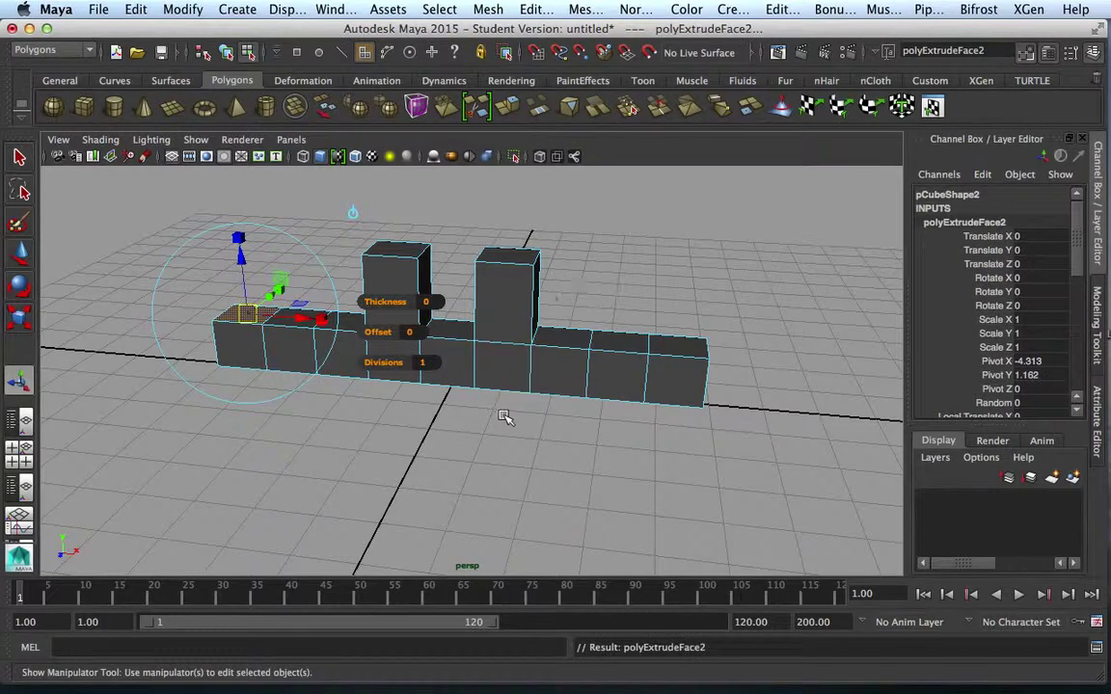
pyautogui.hotkey('ctrl', 'z')
pyautogui.keyDown('shift'); pyautogui.click(675, 346); pyautogui.keyUp('shift')
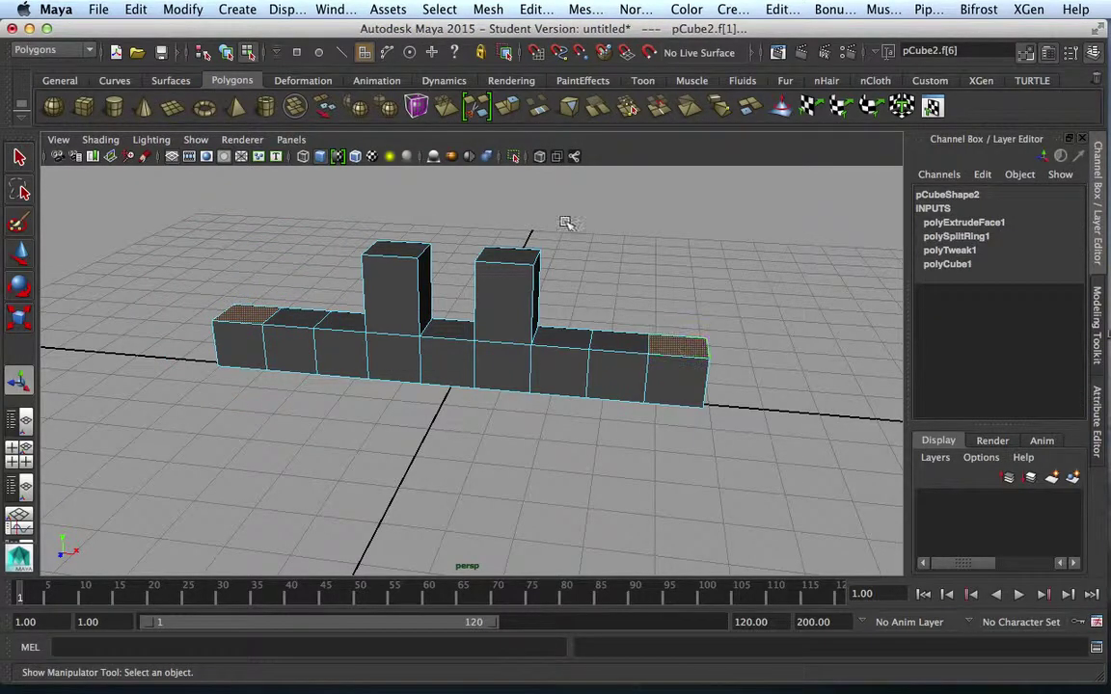
pyautogui.click(447, 105)
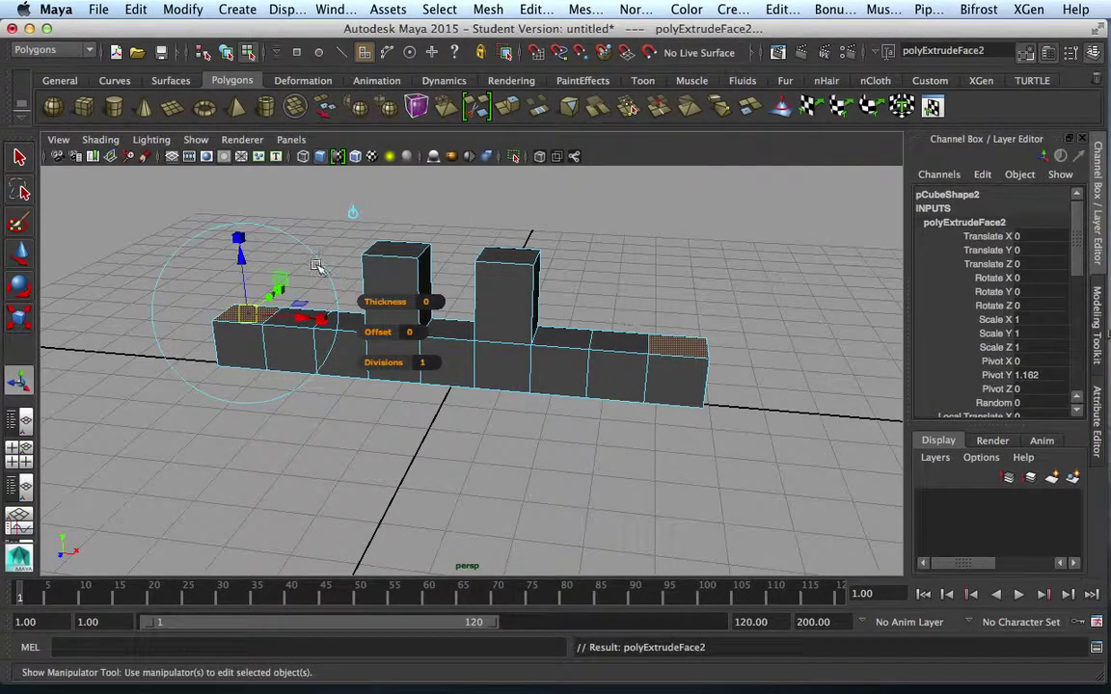
pyautogui.moveTo(232, 252); pyautogui.dragTo(268, 223)
pyautogui.keyDown('alt'); pyautogui.moveTo(371, 451); pyautogui.dragTo(385, 424); pyautogui.keyUp('alt')
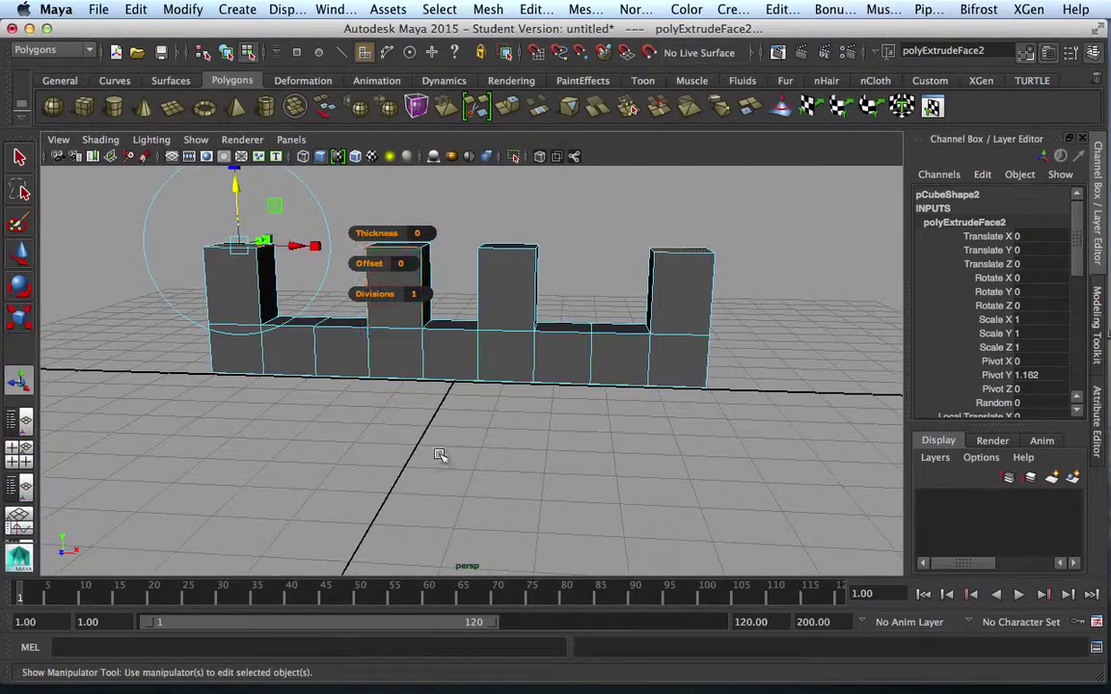
pyautogui.press('q')
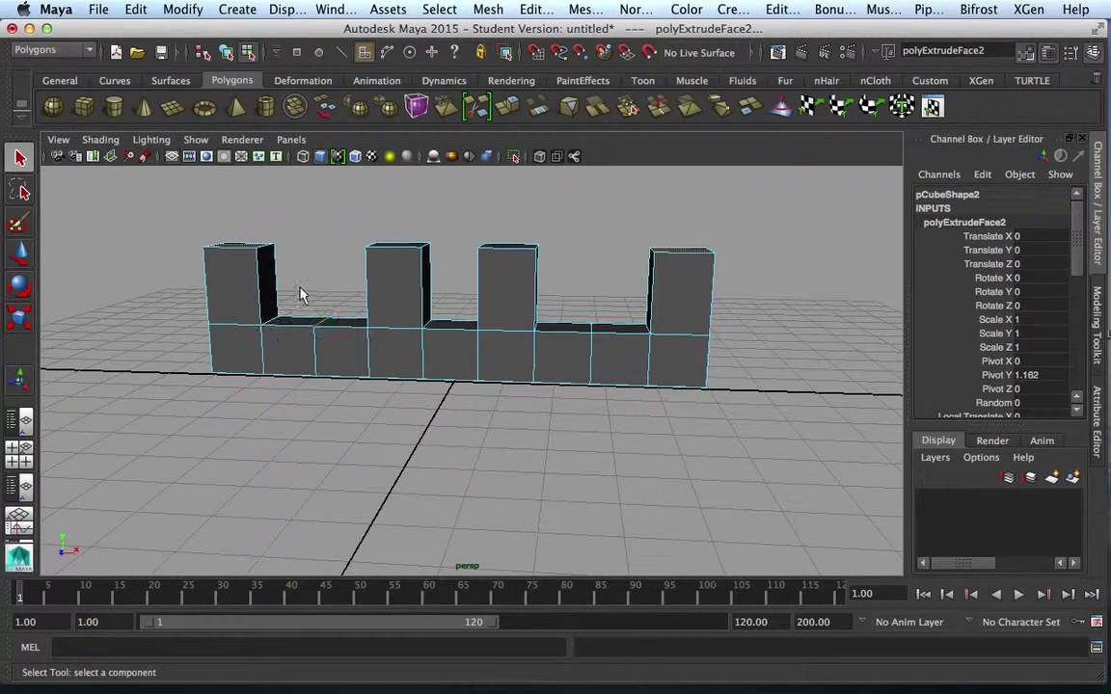
# Step: Select the facing side faces of the first end pillar and the neighbouring middle pillar
pyautogui.keyDown('alt'); pyautogui.moveTo(371, 442); pyautogui.dragTo(366, 478); pyautogui.keyUp('alt')
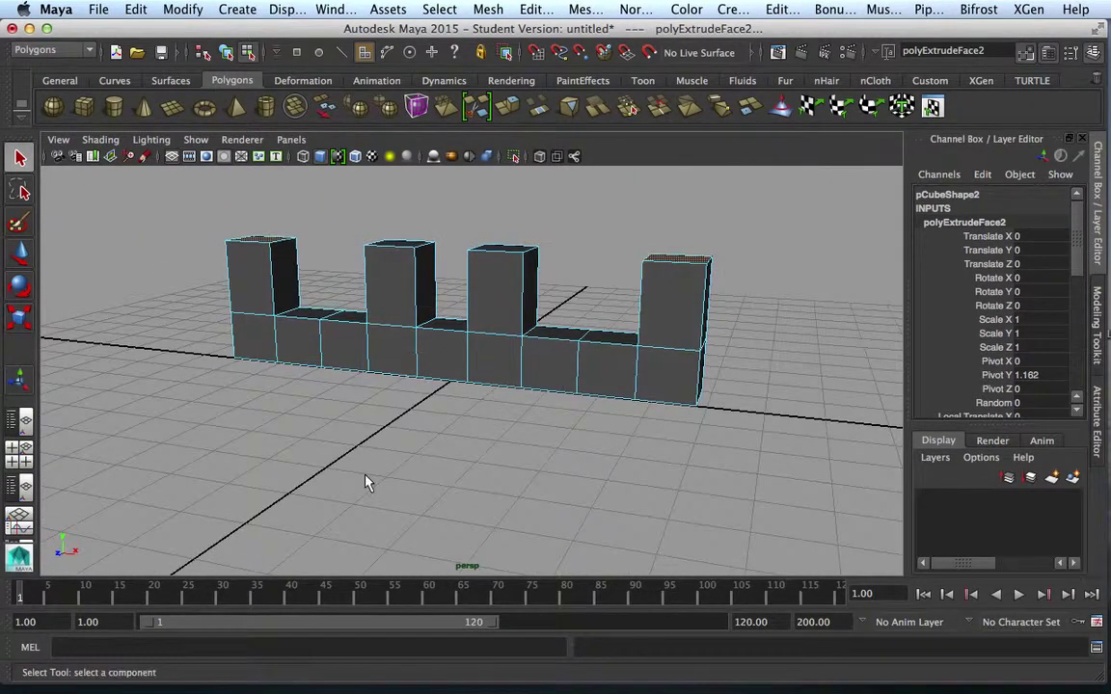
pyautogui.scroll(3, 370, 469)
pyautogui.keyDown('alt'); pyautogui.moveTo(372, 459); pyautogui.dragTo(414, 477, button='middle'); pyautogui.keyUp('alt')
pyautogui.scroll(5, 411, 479)
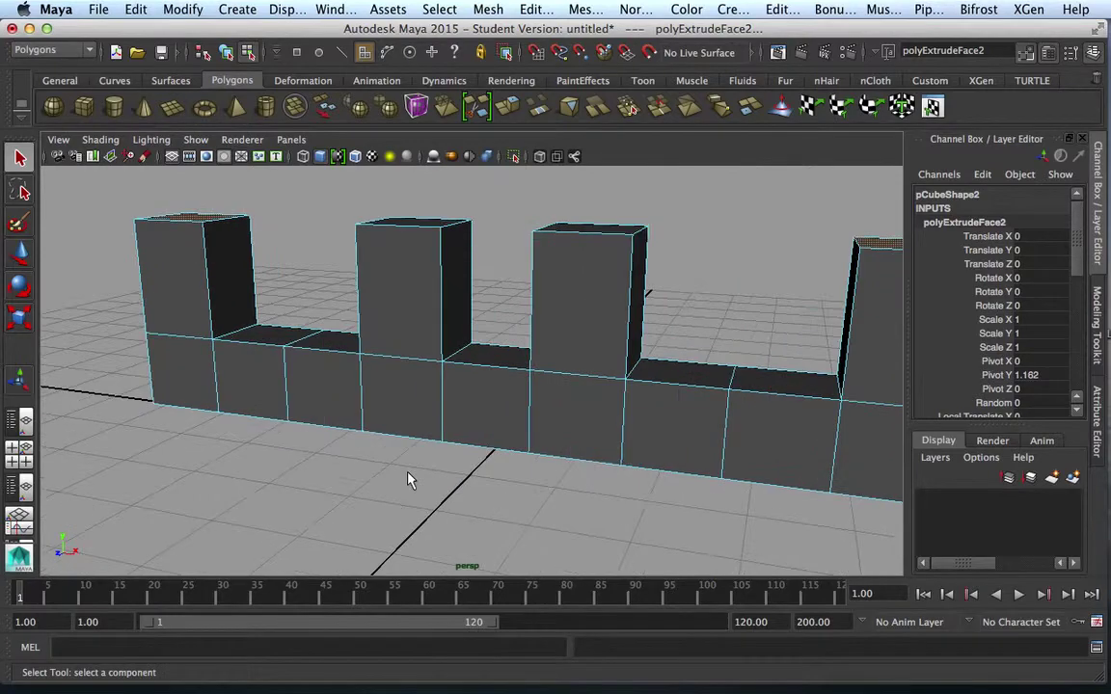
pyautogui.keyDown('alt'); pyautogui.moveTo(379, 391); pyautogui.dragTo(286, 327); pyautogui.keyUp('alt')
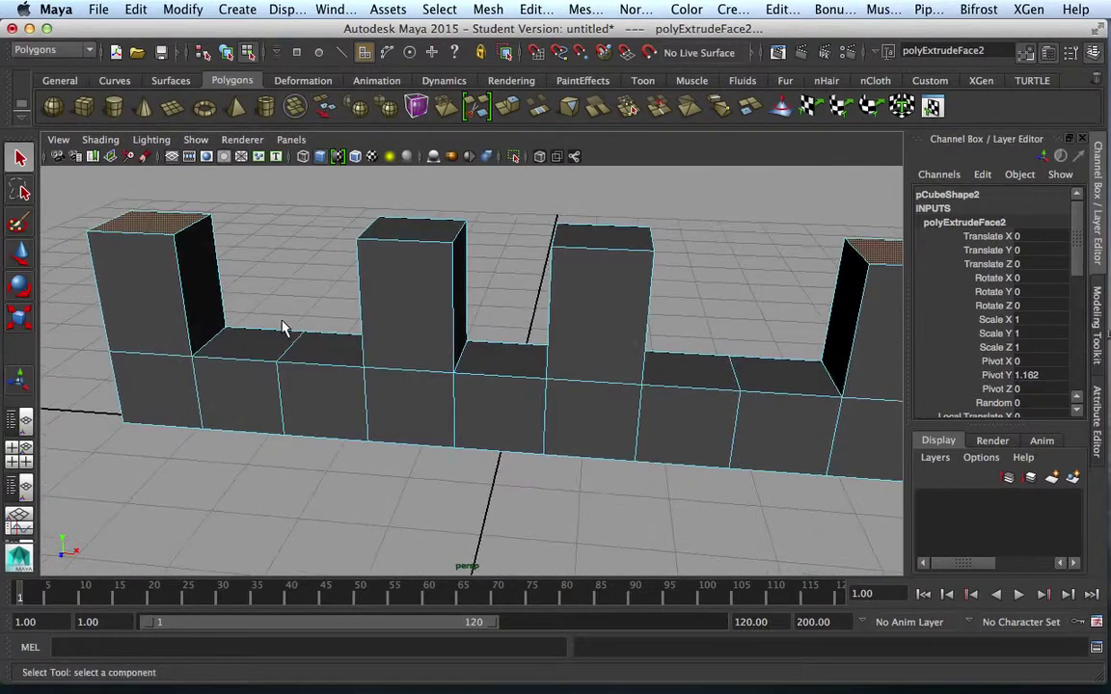
pyautogui.click(204, 288)
pyautogui.keyDown('alt'); pyautogui.moveTo(297, 469); pyautogui.dragTo(404, 379); pyautogui.keyUp('alt')
pyautogui.click(409, 383)
pyautogui.keyDown('alt'); pyautogui.moveTo(523, 548); pyautogui.dragTo(428, 528); pyautogui.keyUp('alt')
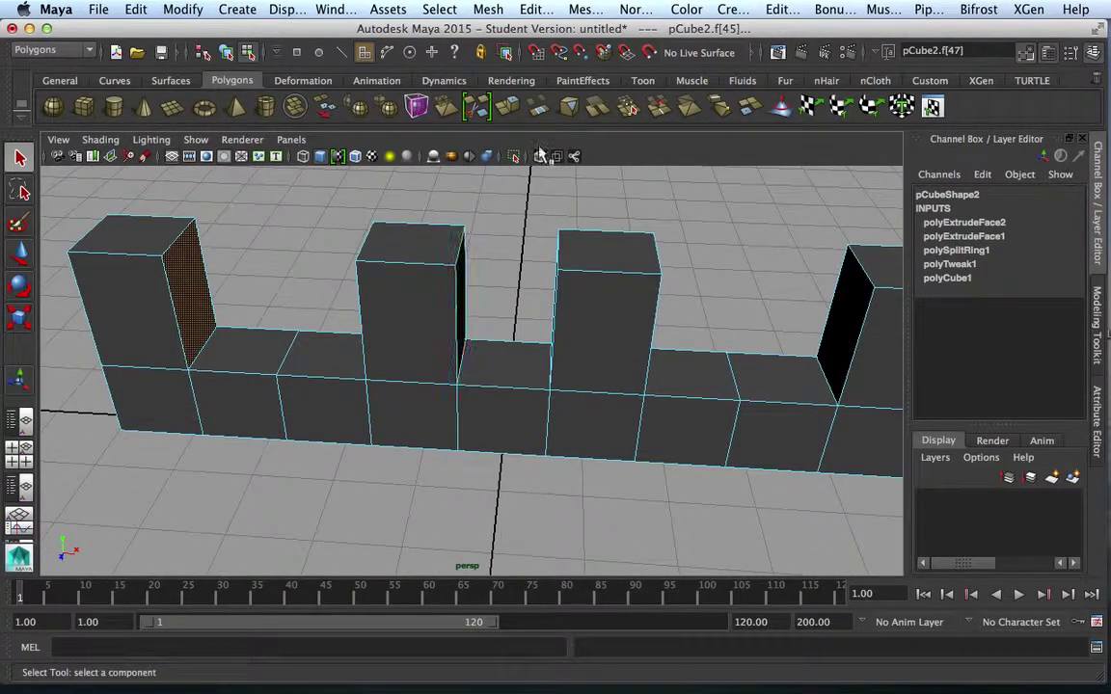
# Step: Try to bridge the two facing pillar faces with the existing Bridge settings
pyautogui.click(489, 10)
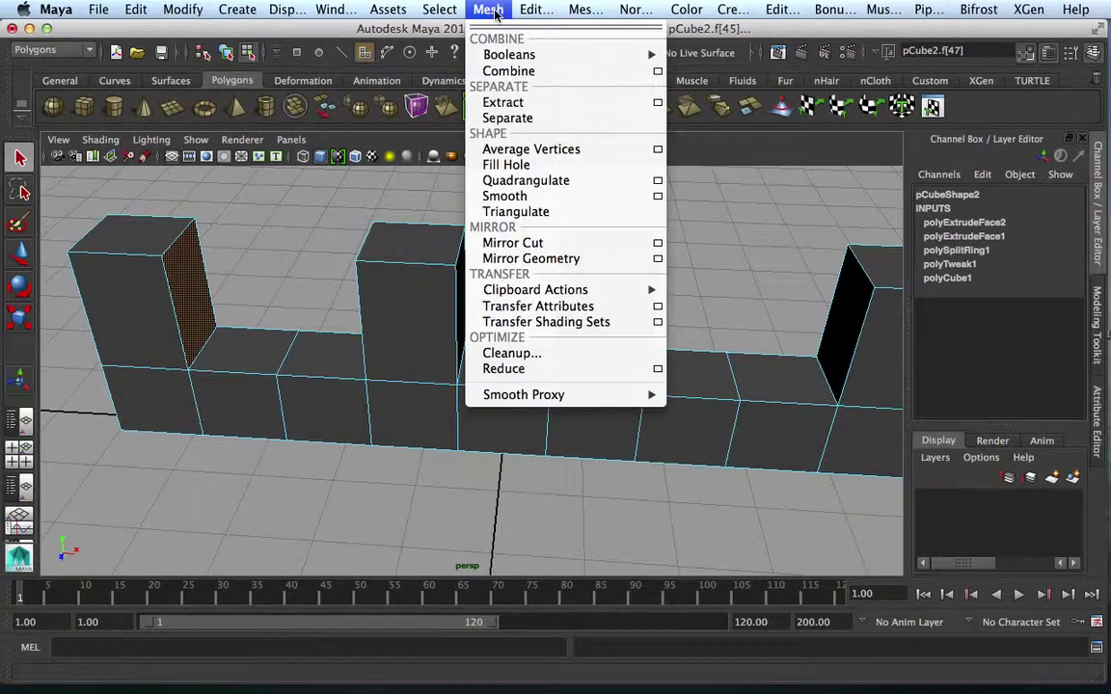
pyautogui.moveTo(453, 13)
pyautogui.moveTo(529, 11)
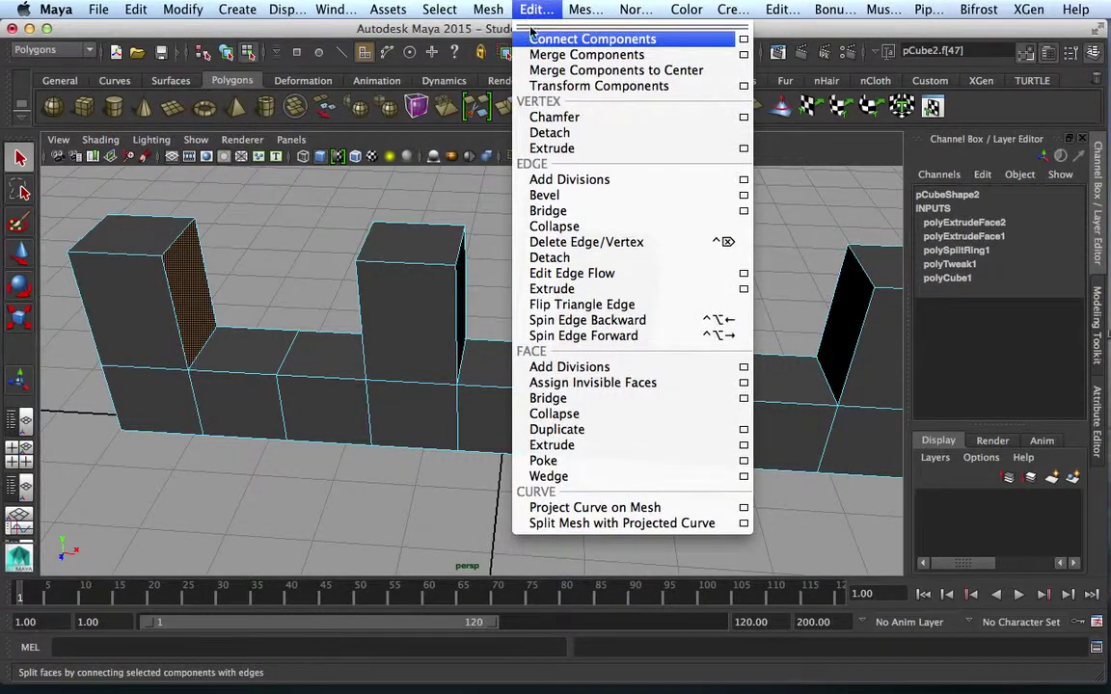
pyautogui.click(552, 398)
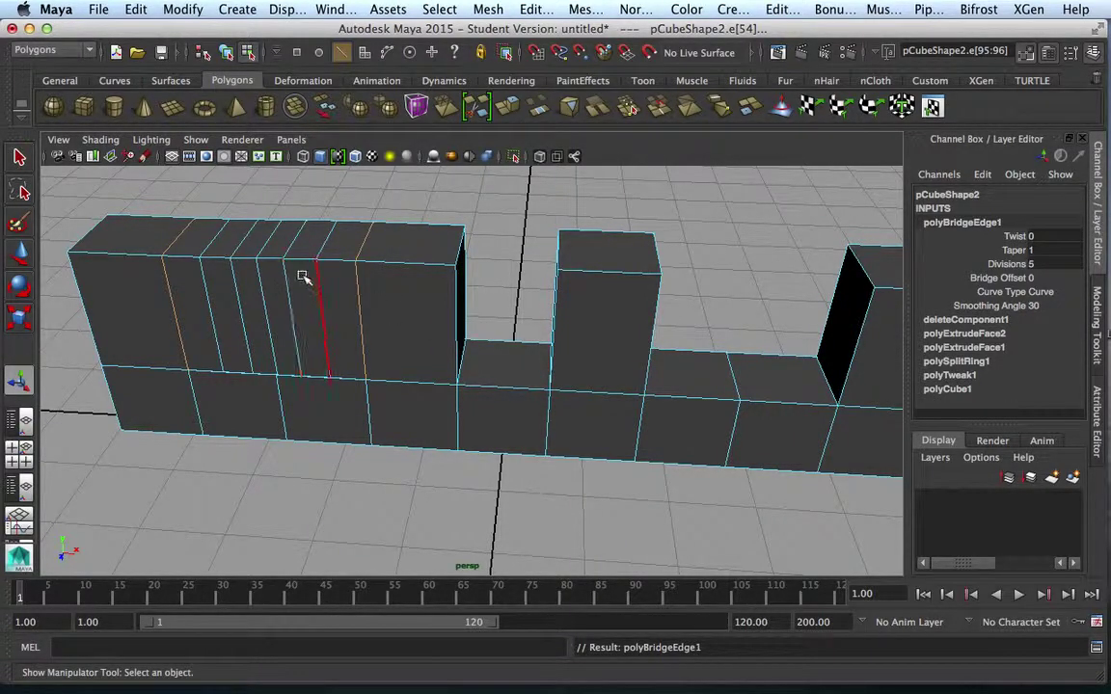
pyautogui.hotkey('ctrl', 'z')
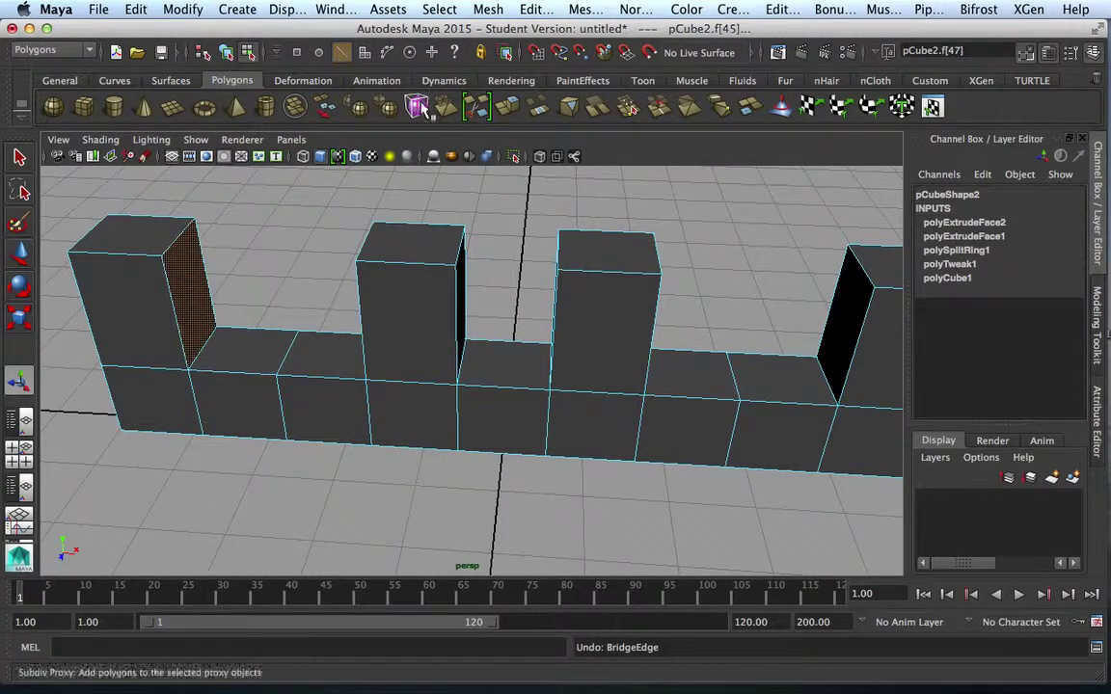
# Step: Try to bridge the two pillar faces with reset settings, using a linear path and 5 divisions
pyautogui.click(581, 10)
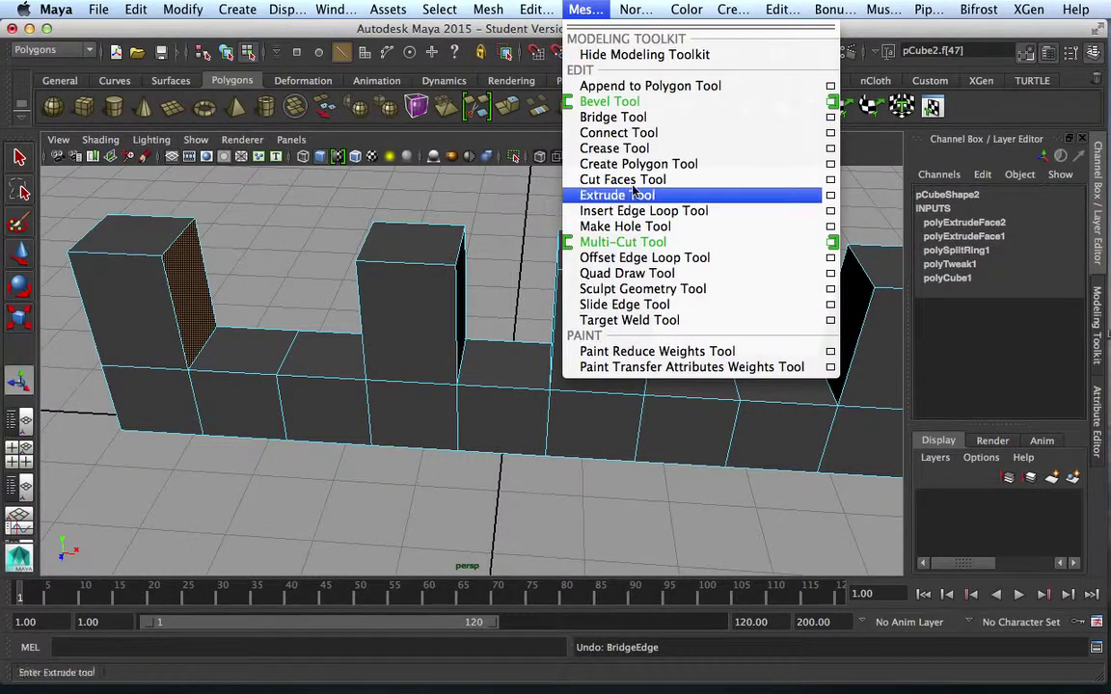
pyautogui.moveTo(528, 10)
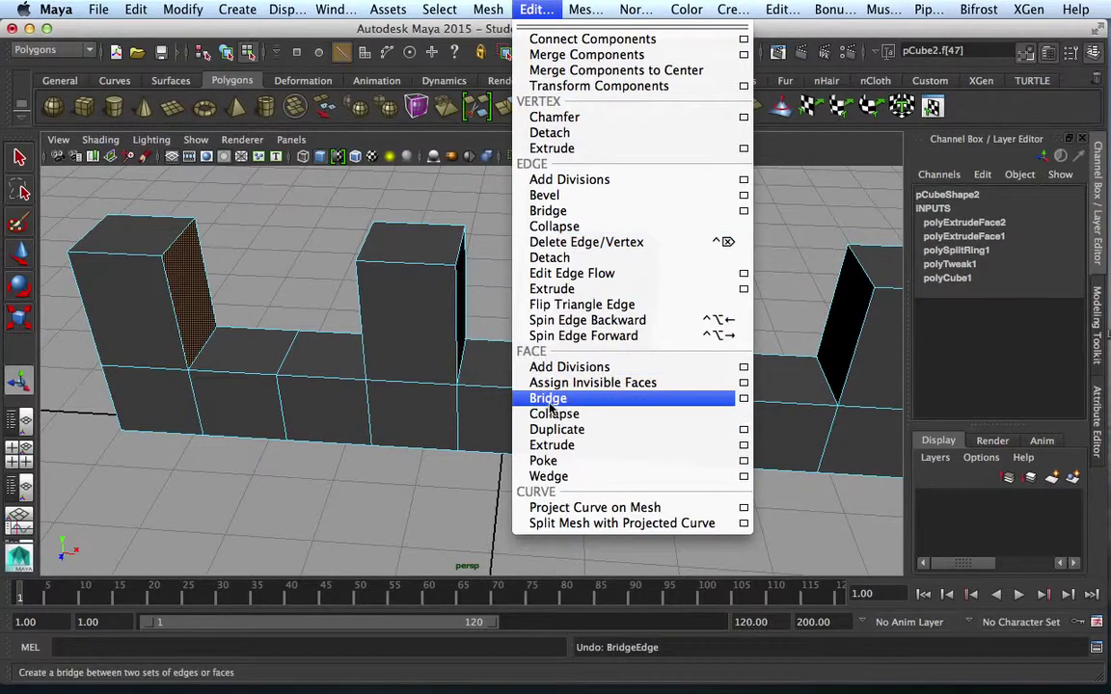
pyautogui.click(743, 399)
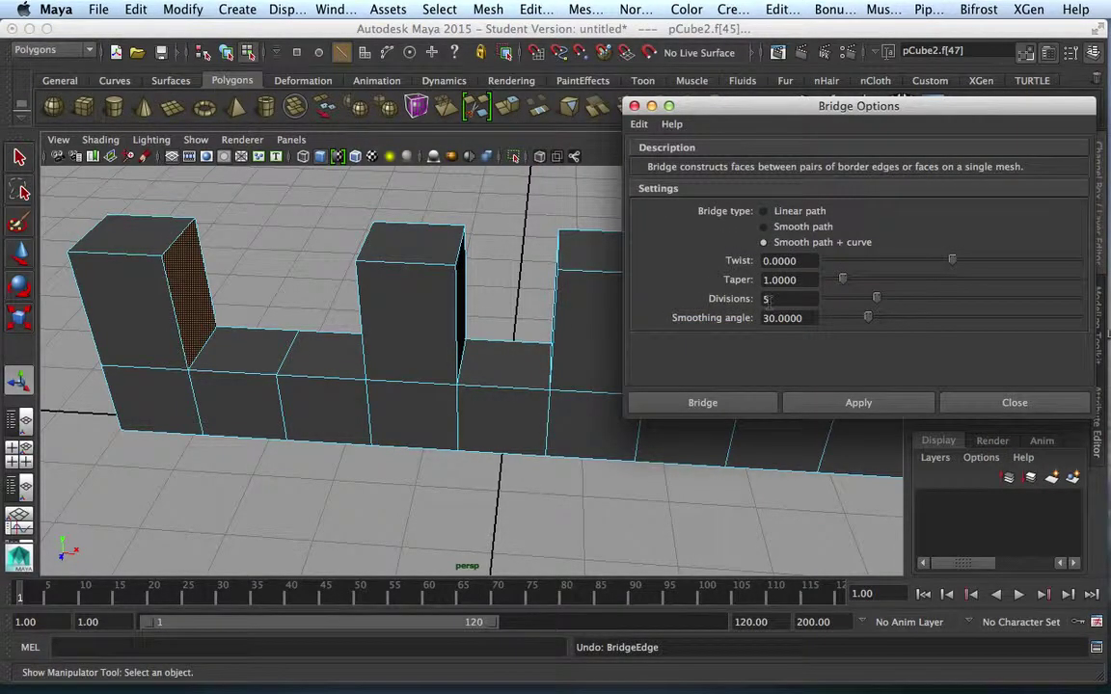
pyautogui.click(638, 124)
pyautogui.click(665, 154)
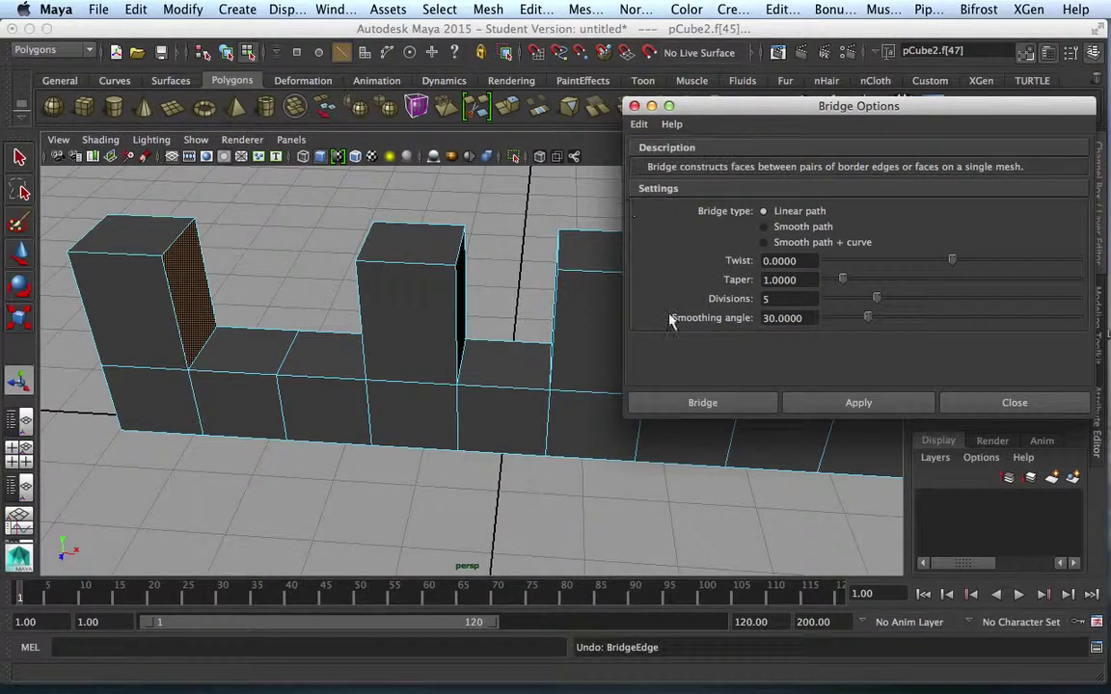
pyautogui.click(730, 404)
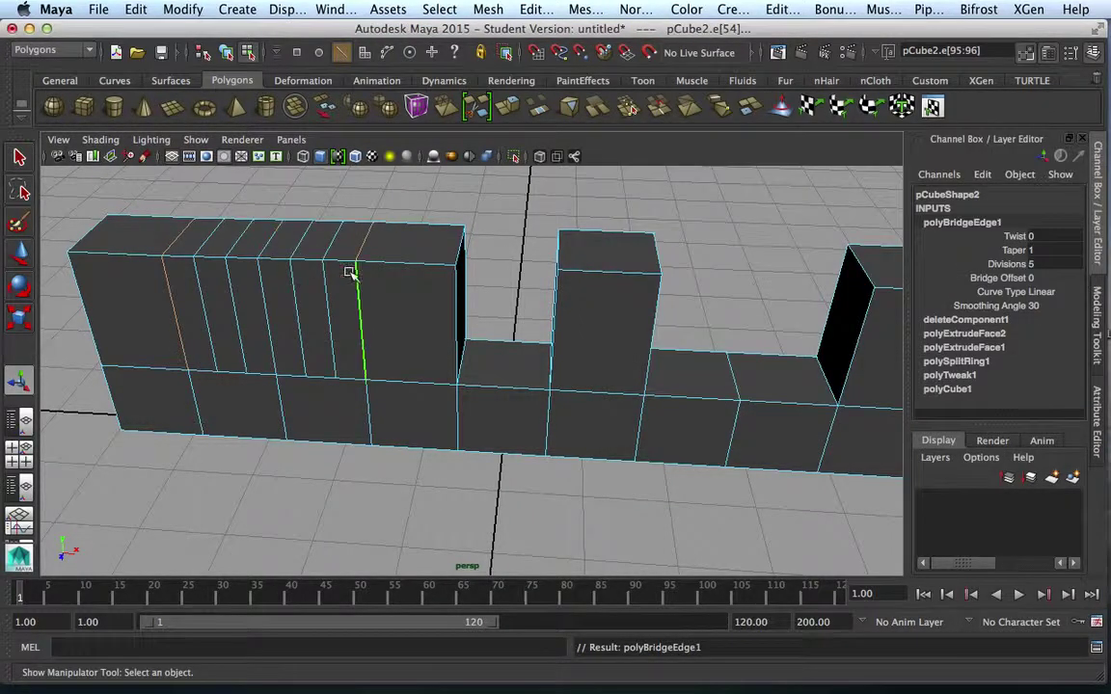
pyautogui.hotkey('ctrl', 'z')
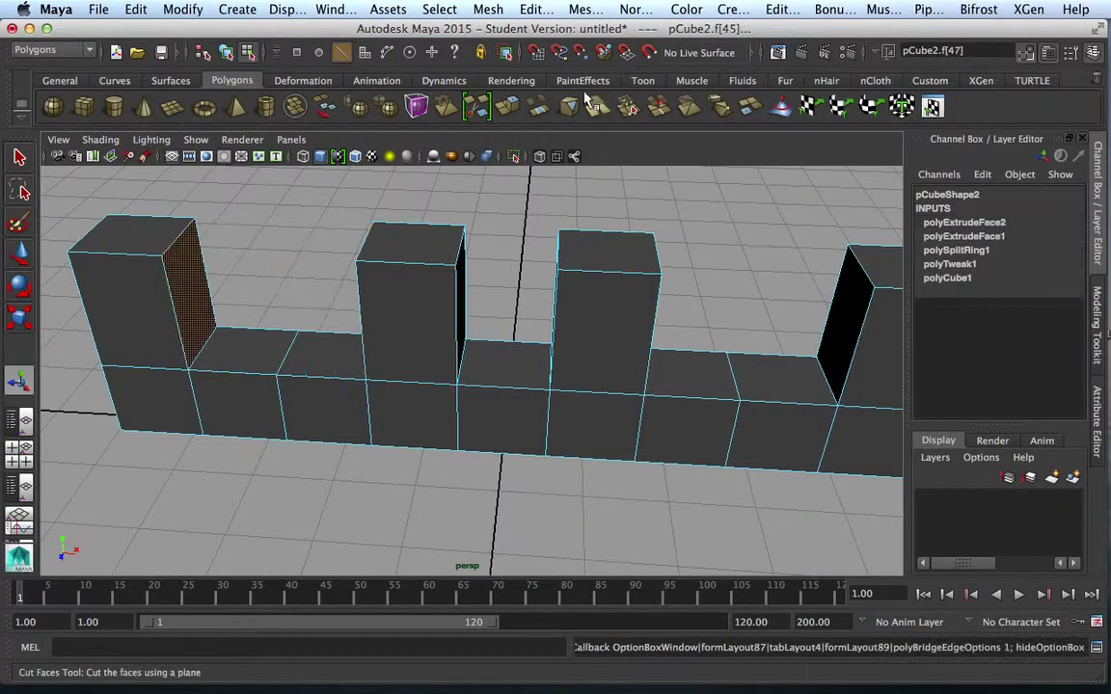
# Step: Bridge the two facing pillar faces along a linear path with 1 division and close the Bridge options
pyautogui.click(535, 10)
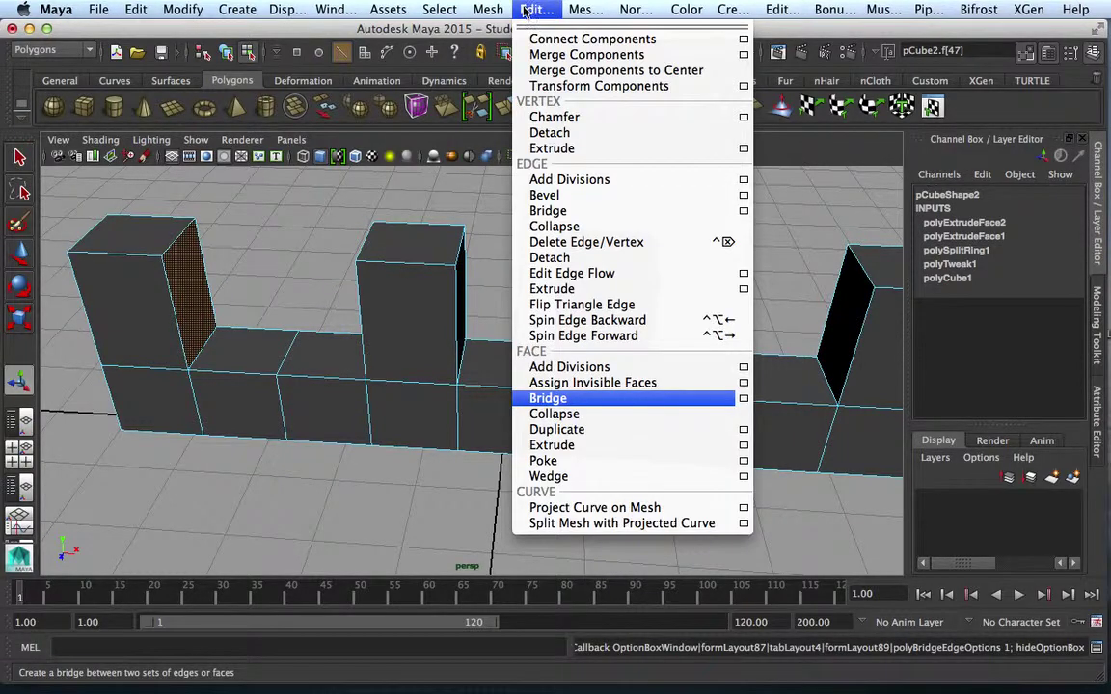
pyautogui.click(721, 398)
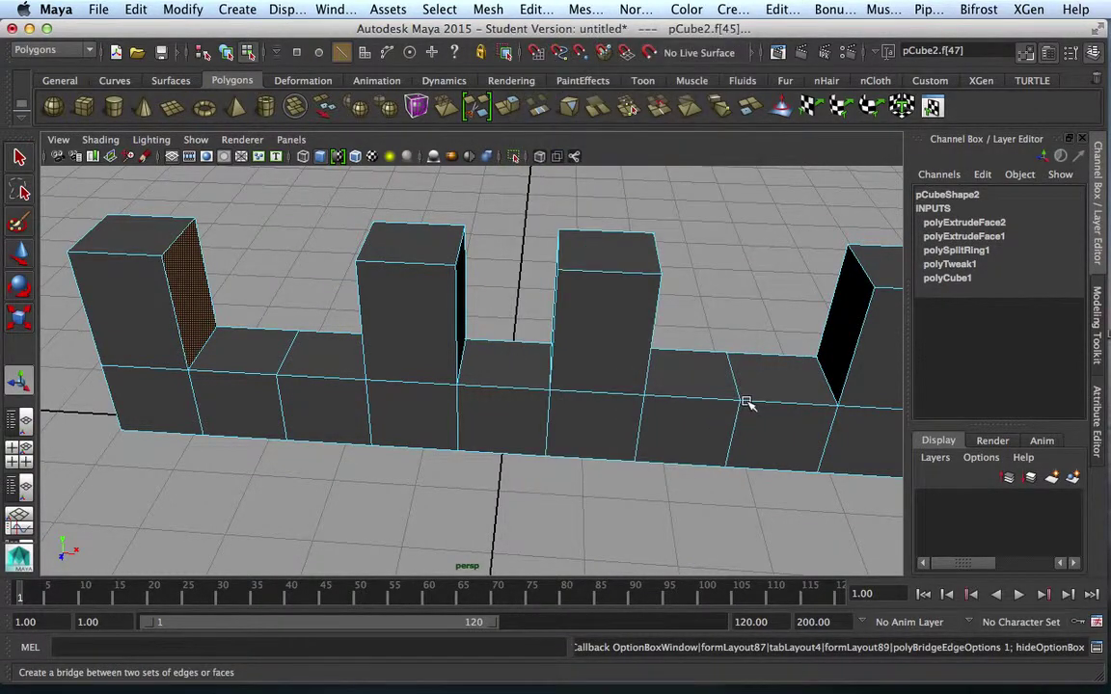
pyautogui.click(638, 123)
pyautogui.click(652, 160)
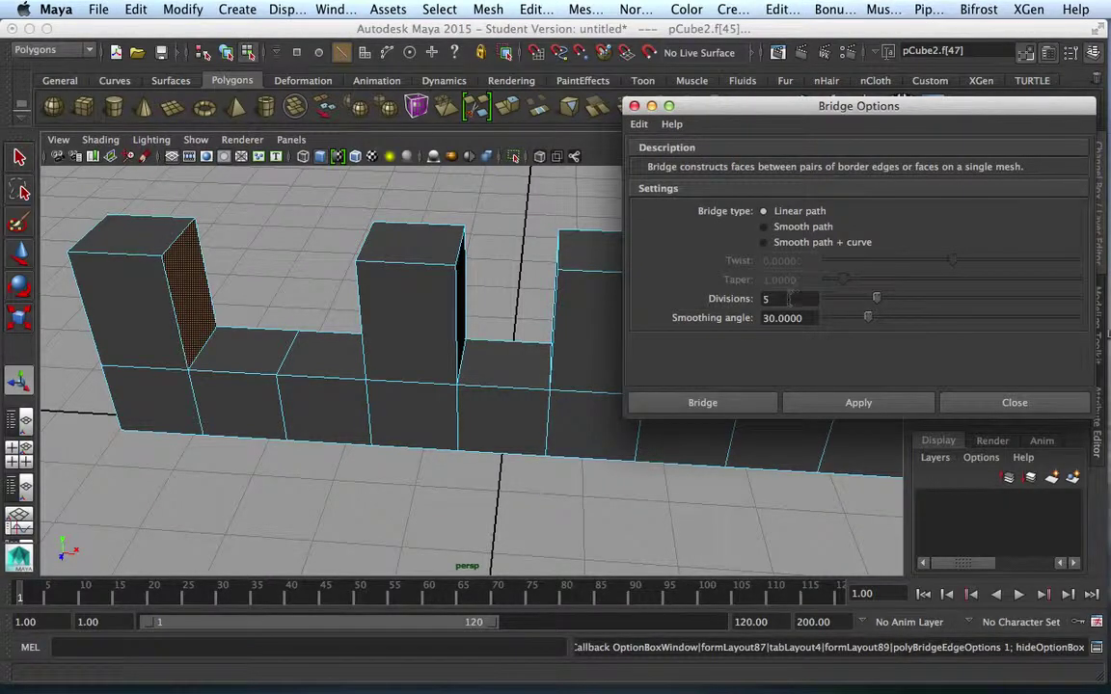
pyautogui.click(764, 299)
pyautogui.click(822, 405)
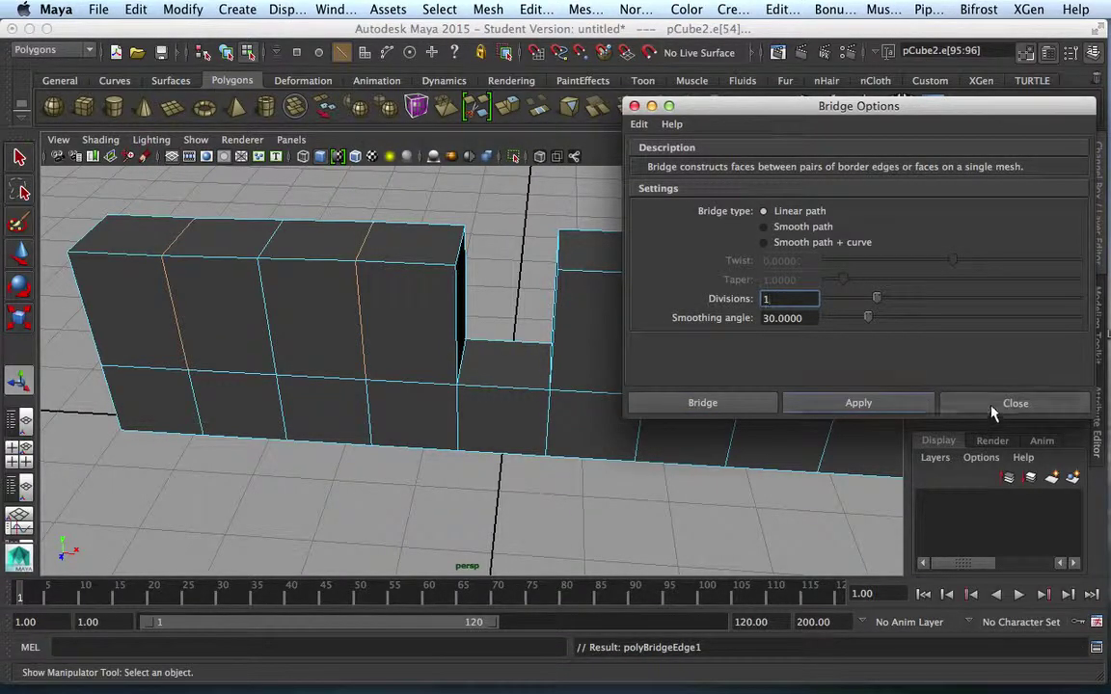
pyautogui.click(993, 409)
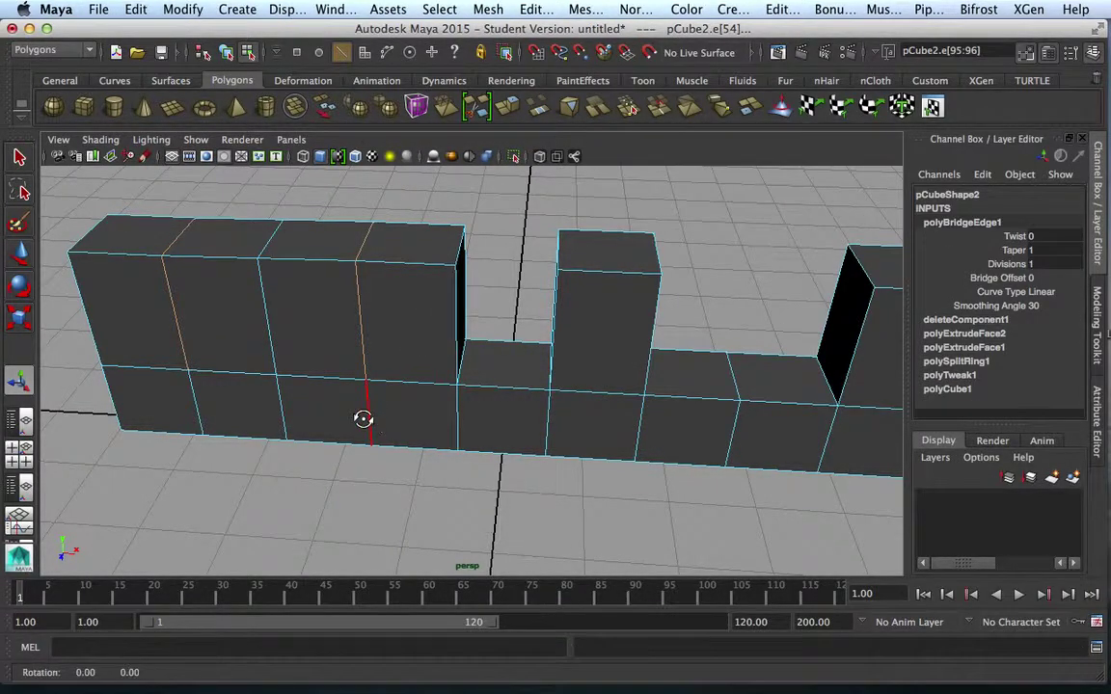
pyautogui.keyDown('alt'); pyautogui.moveTo(363, 418); pyautogui.dragTo(471, 396); pyautogui.keyUp('alt')
pyautogui.scroll(-3, 350, 390)
pyautogui.scroll(2, 350, 391)
pyautogui.scroll(-3, 459, 416)
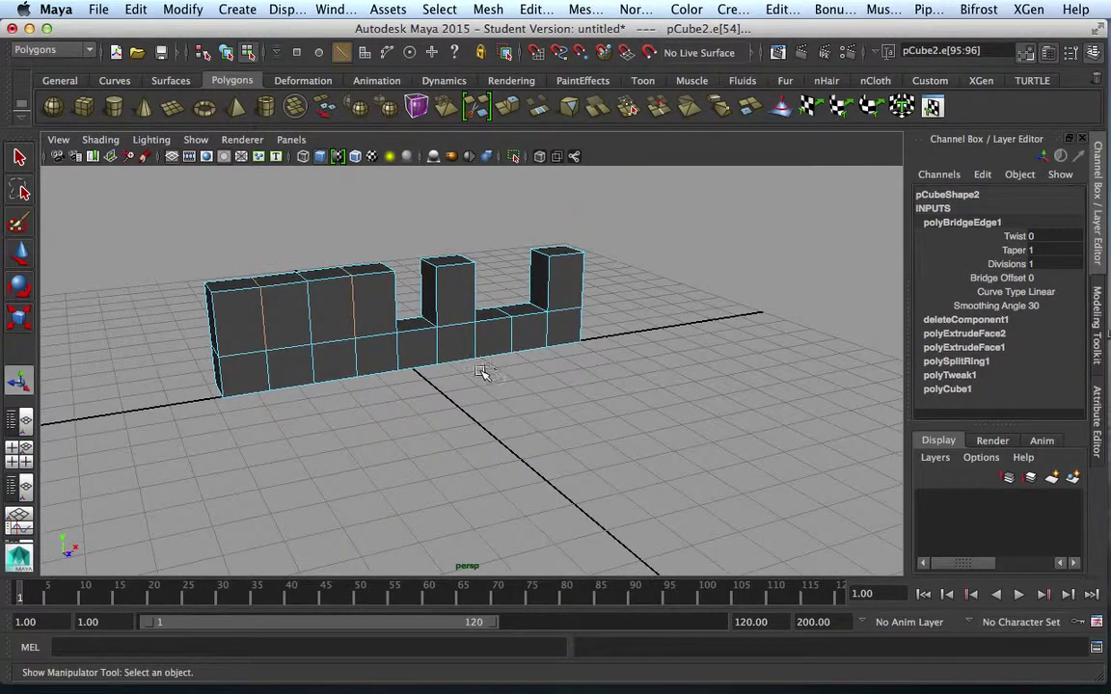
# Step: Extrude the top face of the freestanding middle pillar straight up to a height of about 4.38
pyautogui.moveTo(446, 262); pyautogui.dragTo(446, 300, button='right')
pyautogui.click(450, 262)
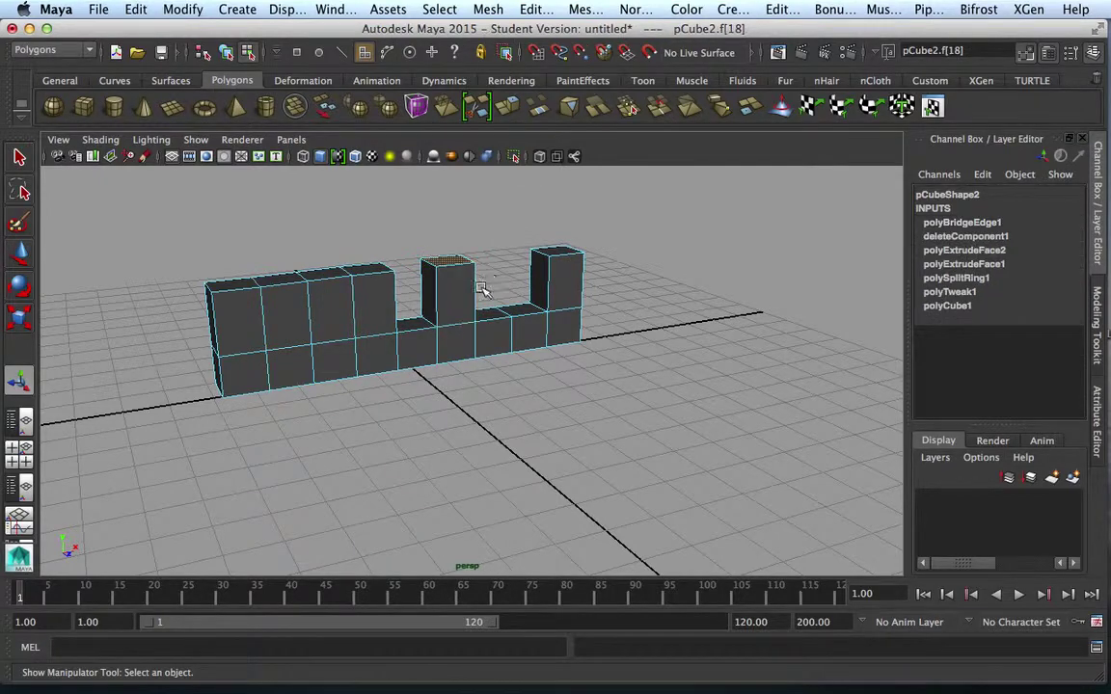
pyautogui.keyDown('alt'); pyautogui.moveTo(451, 290); pyautogui.dragTo(451, 325, button='middle'); pyautogui.keyUp('alt')
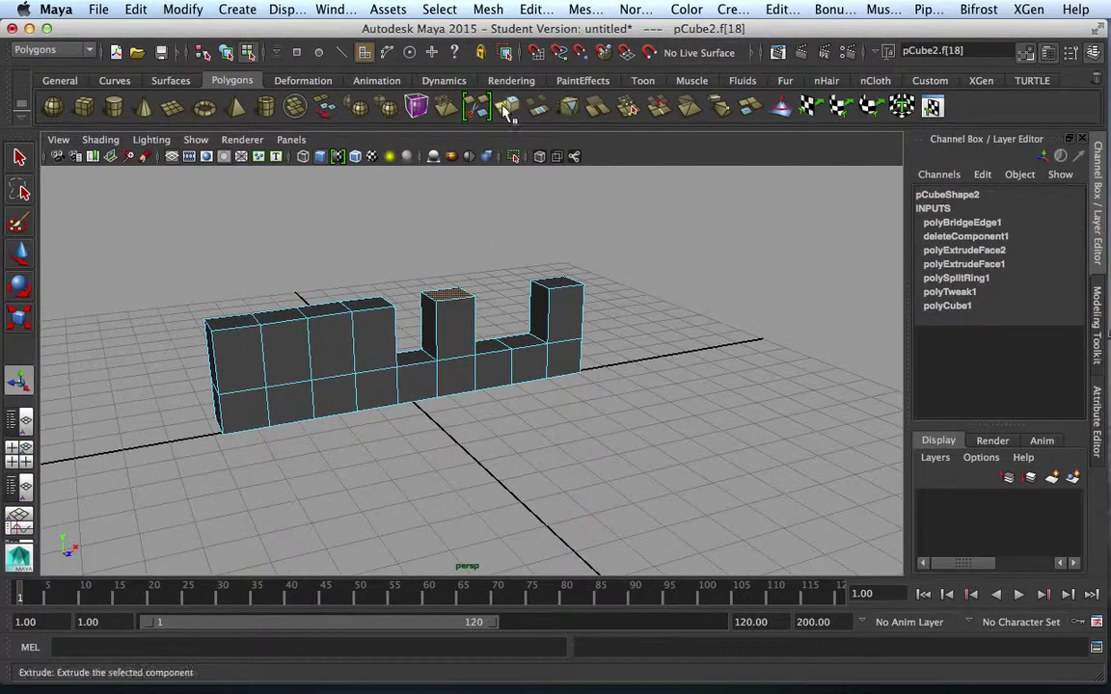
pyautogui.click(446, 106)
pyautogui.moveTo(450, 227); pyautogui.dragTo(448, 172)
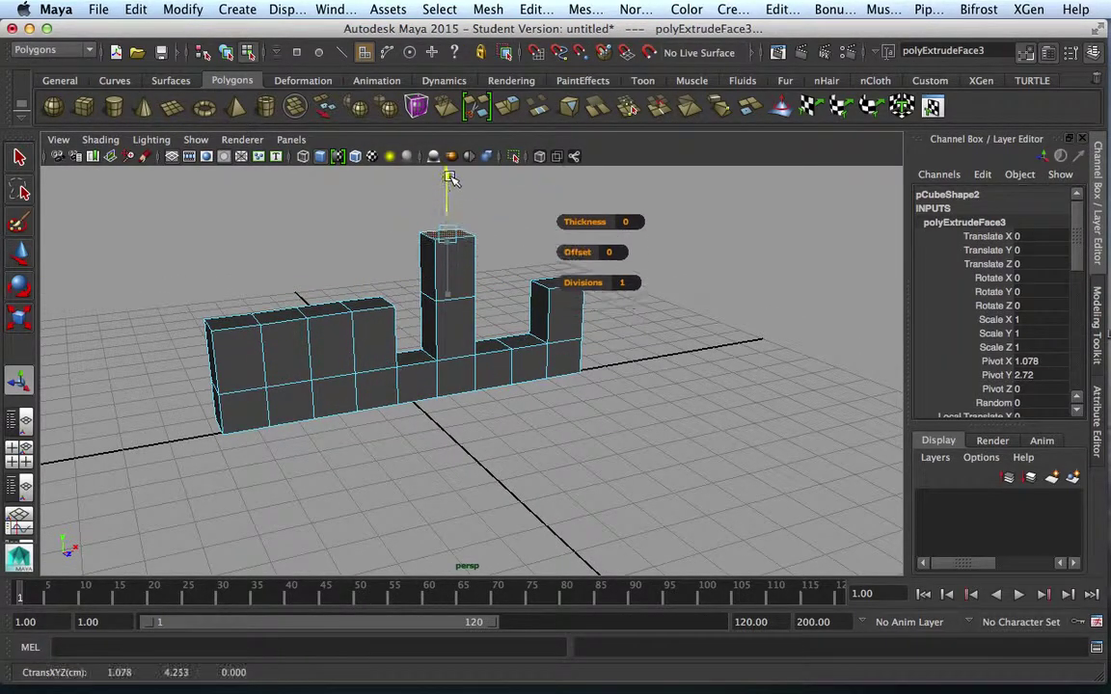
pyautogui.click(454, 220)
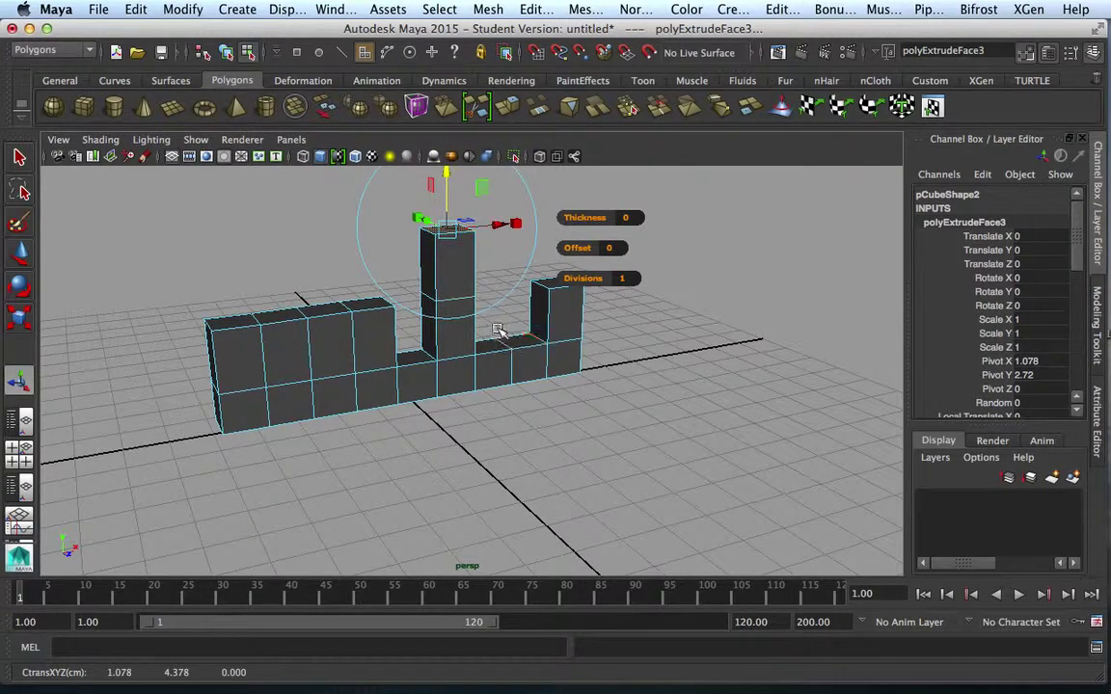
pyautogui.press('q')
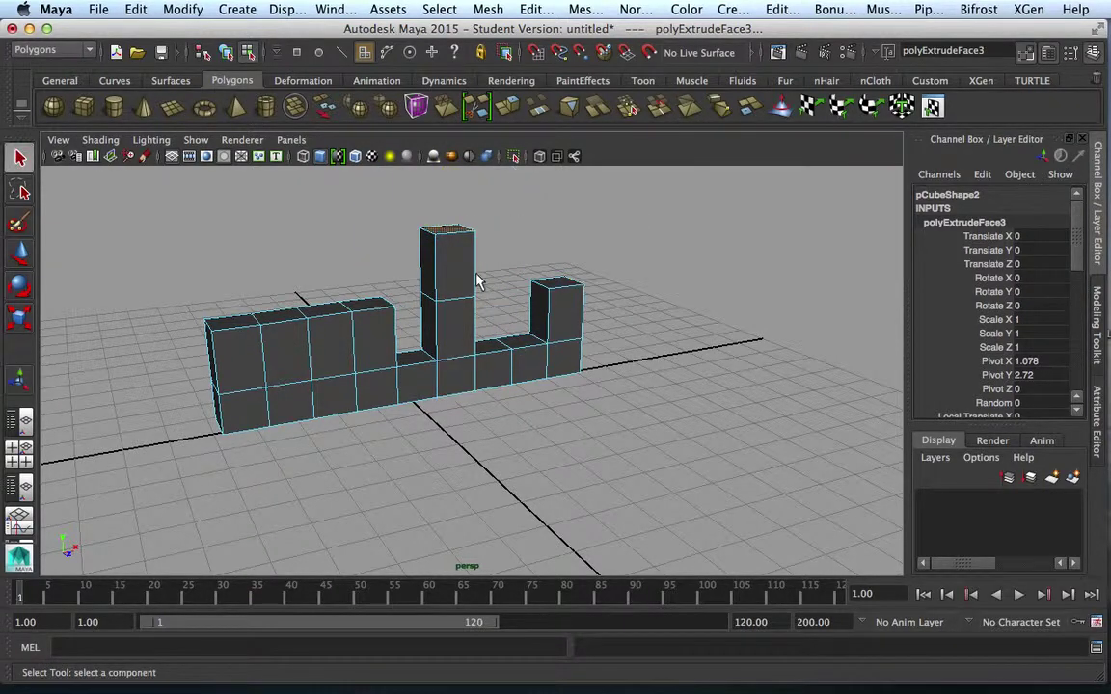
# Step: Select the front face of the tall pillar's upper block and the front face of the beam segment beneath it
pyautogui.click(452, 260)
pyautogui.keyDown('shift'); pyautogui.click(457, 384); pyautogui.keyUp('shift')
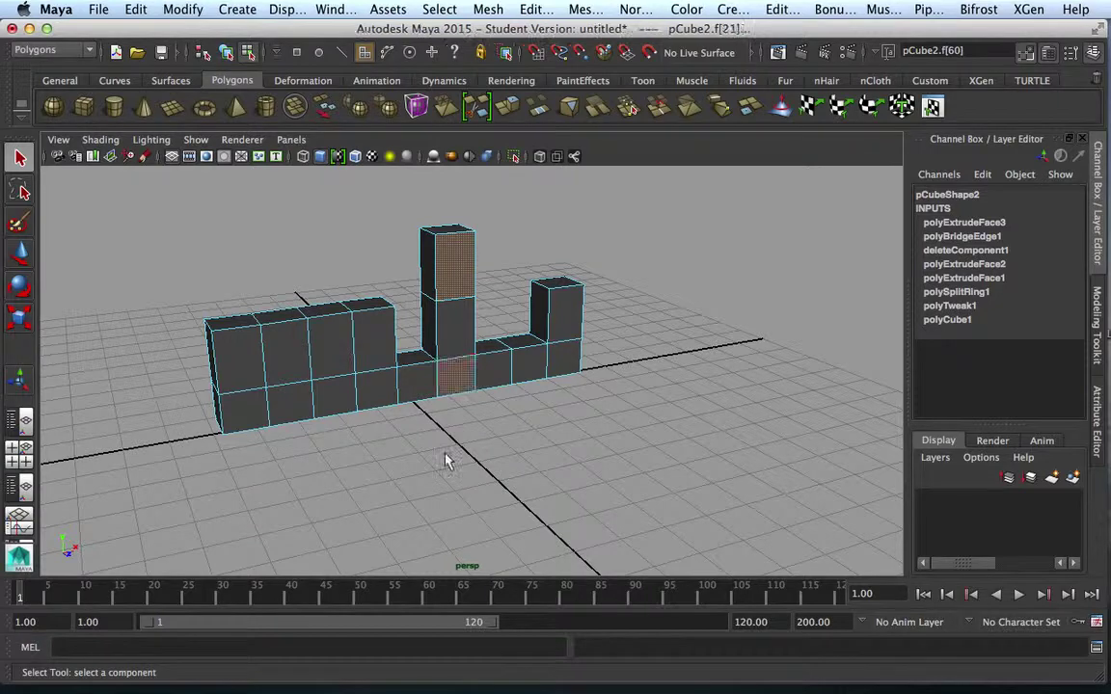
pyautogui.keyDown('alt'); pyautogui.moveTo(449, 456); pyautogui.dragTo(478, 456); pyautogui.keyUp('alt')
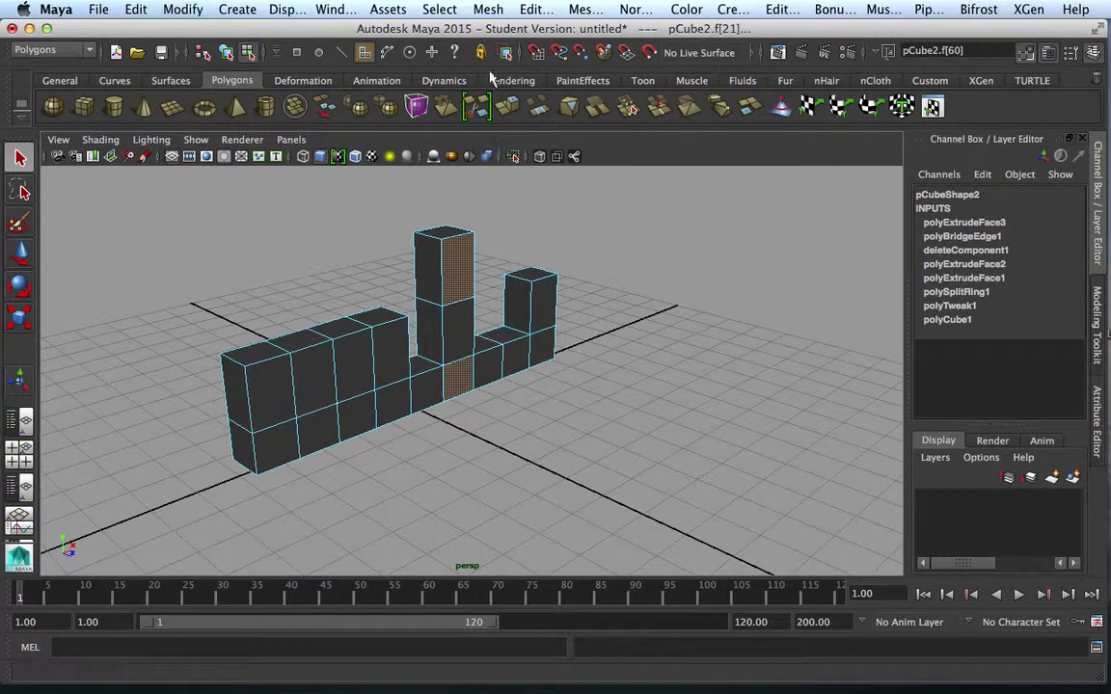
# Step: Try to bridge the two front faces with the existing linear settings, vary the bridge's divisions, and undo the bridge
pyautogui.click(533, 9)
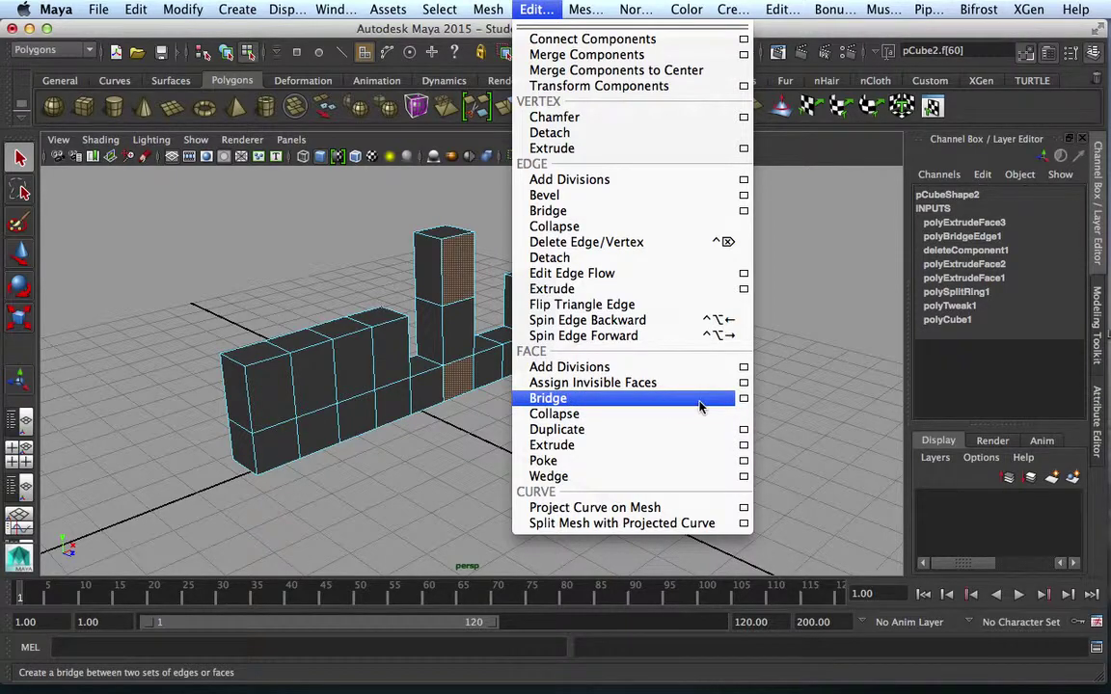
pyautogui.click(677, 405)
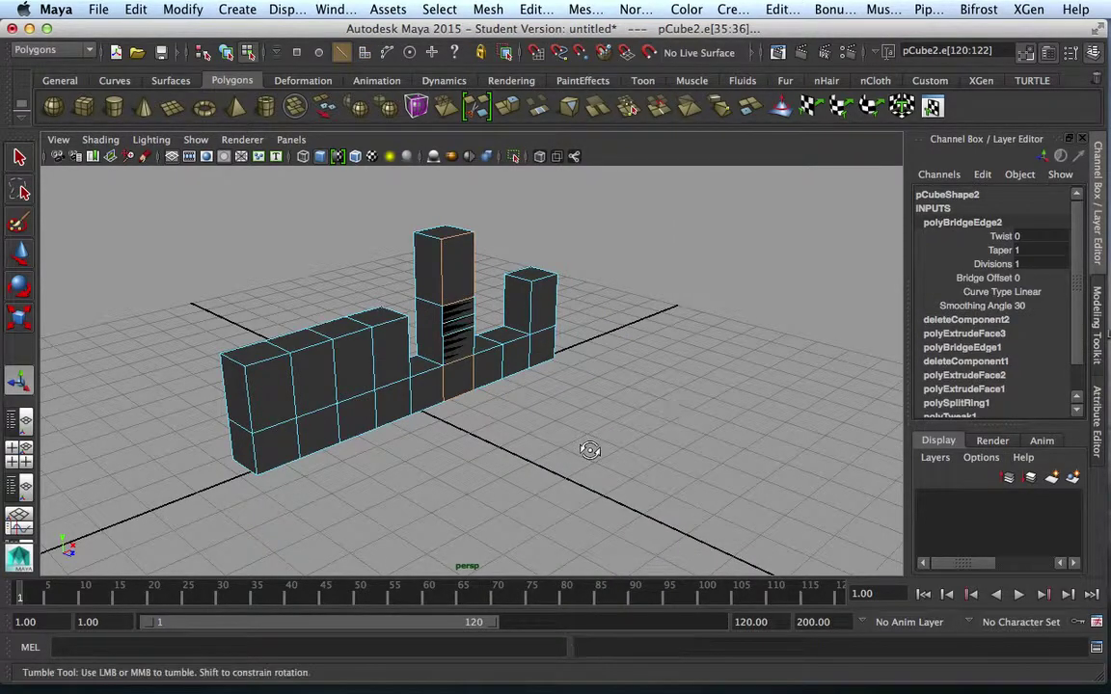
pyautogui.moveTo(590, 448)
pyautogui.keyDown('alt'); pyautogui.mouseDown()
pyautogui.moveTo(624, 439)
pyautogui.moveTo(581, 445)
pyautogui.moveTo(598, 453)
pyautogui.mouseUp(); pyautogui.keyUp('alt')
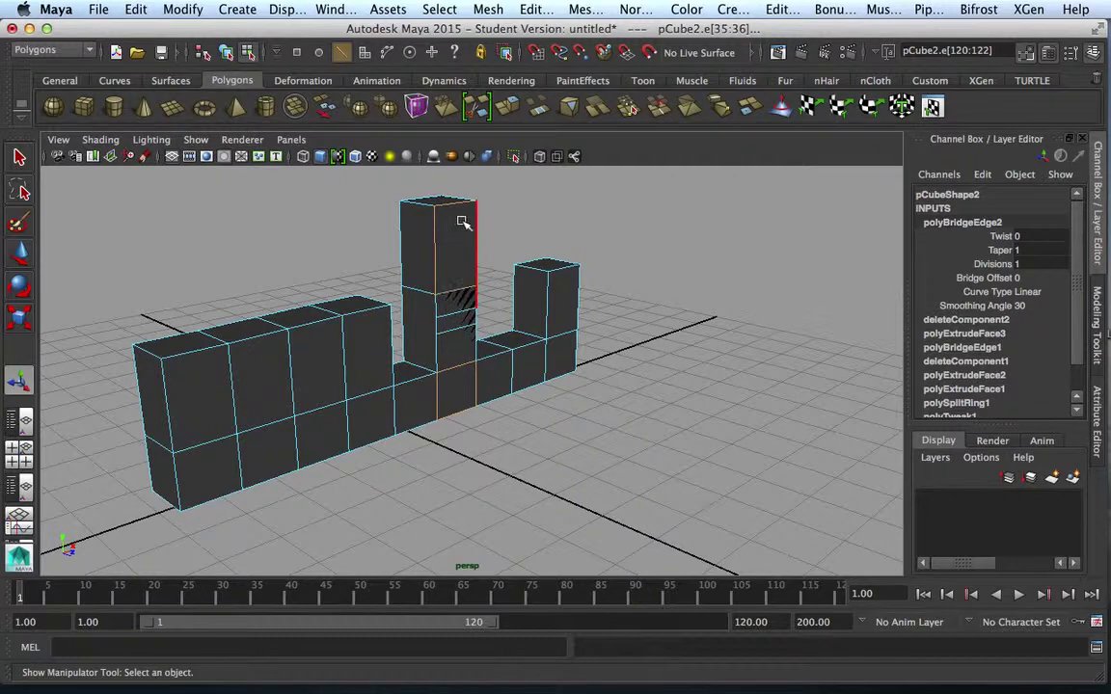
pyautogui.click(993, 263)
pyautogui.moveTo(737, 342); pyautogui.dragTo(766, 343, button='middle')
pyautogui.press('z')
pyautogui.press('z')
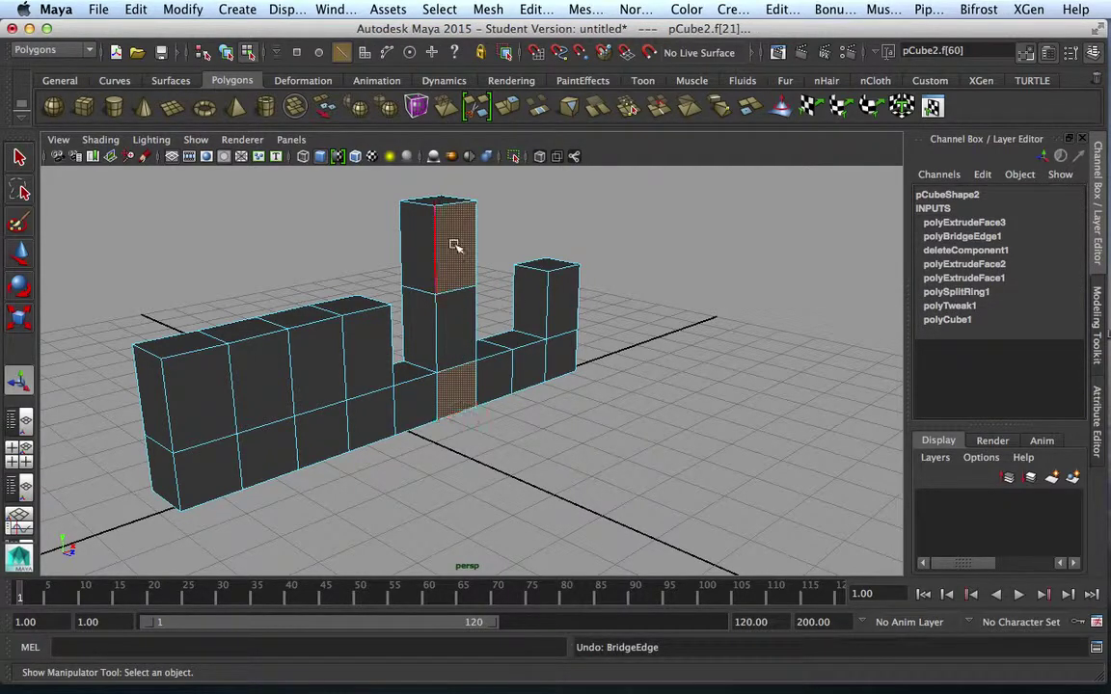
# Step: Bridge the two selected front faces along a smooth path with 5 divisions and close the Bridge options
pyautogui.click(582, 11)
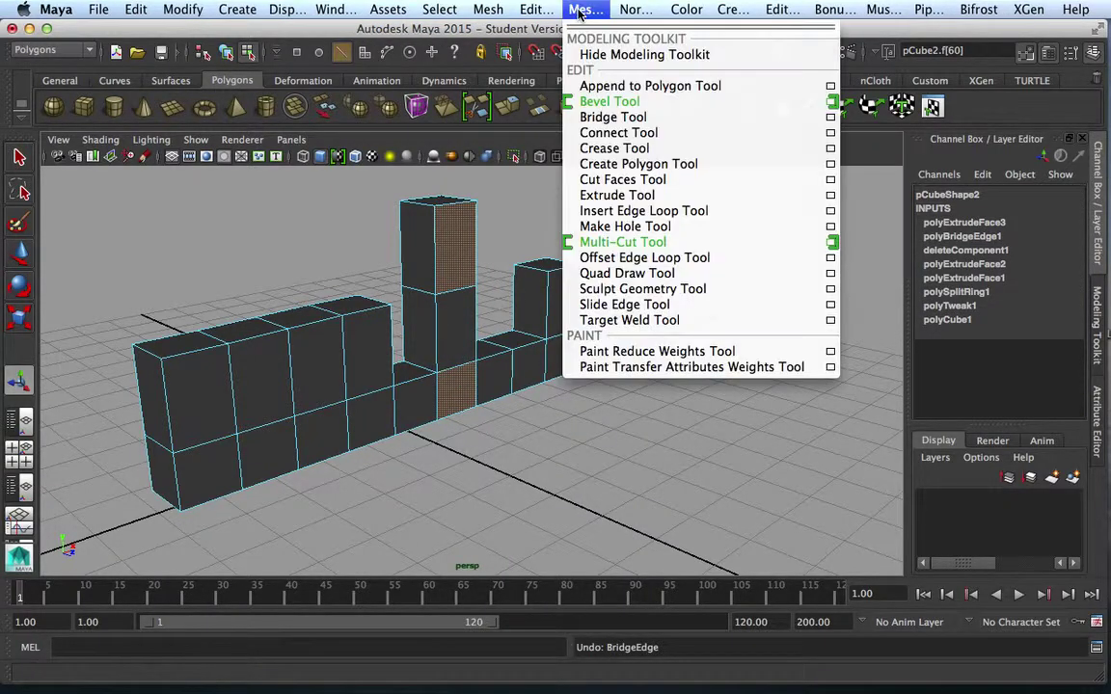
pyautogui.moveTo(534, 10)
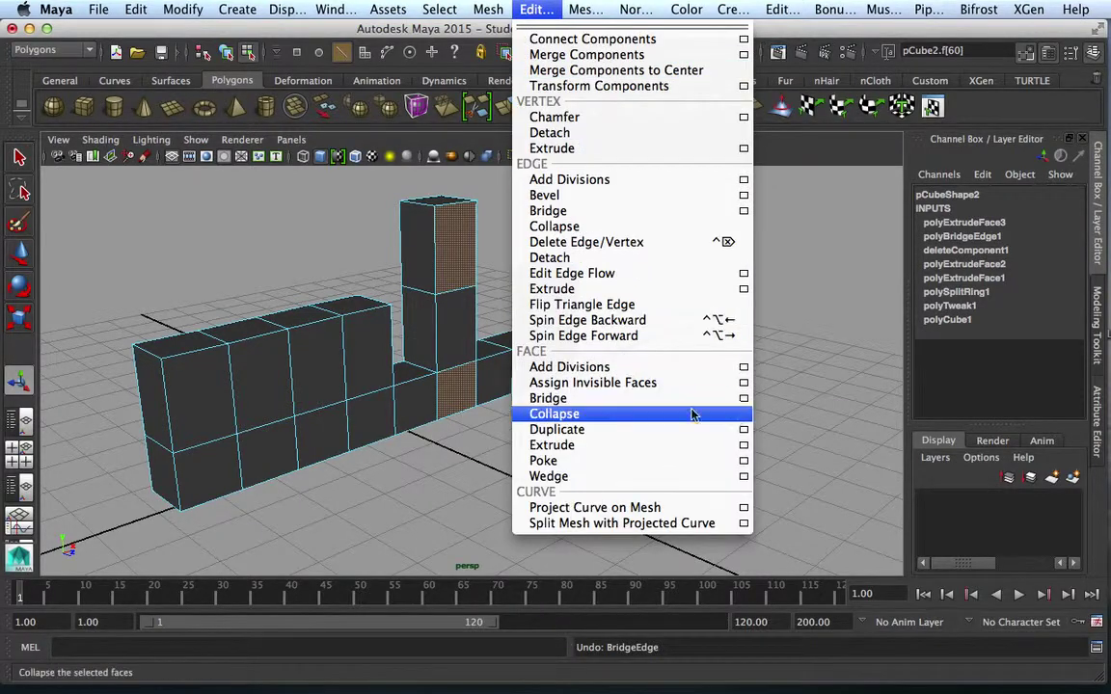
pyautogui.click(578, 394)
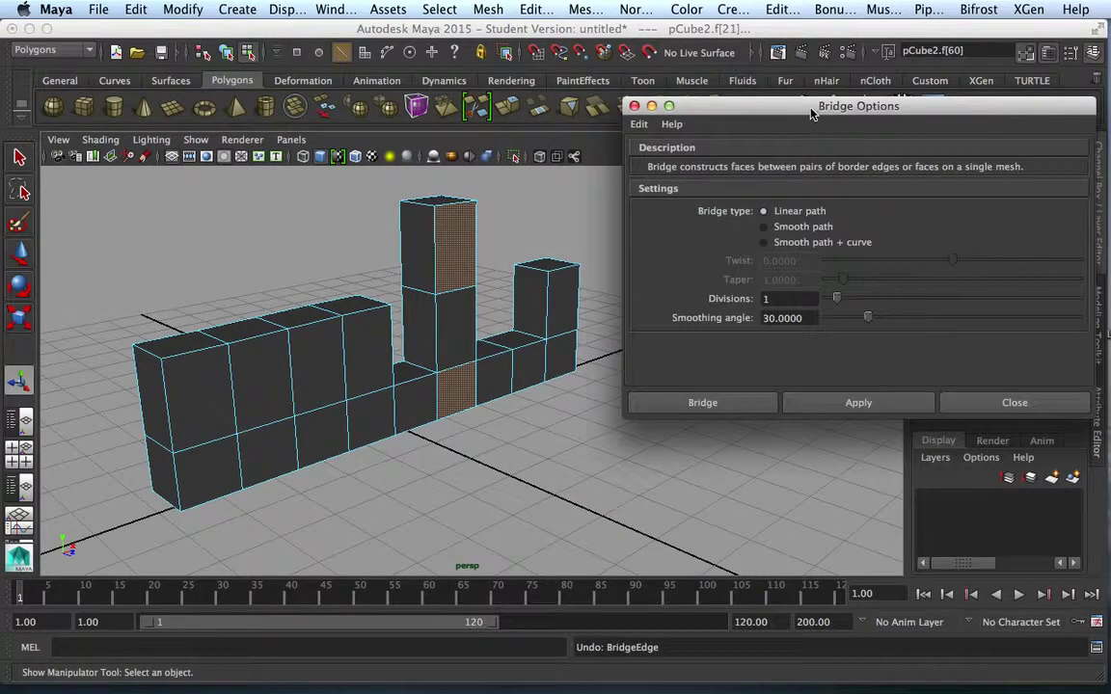
pyautogui.moveTo(810, 113); pyautogui.dragTo(806, 63)
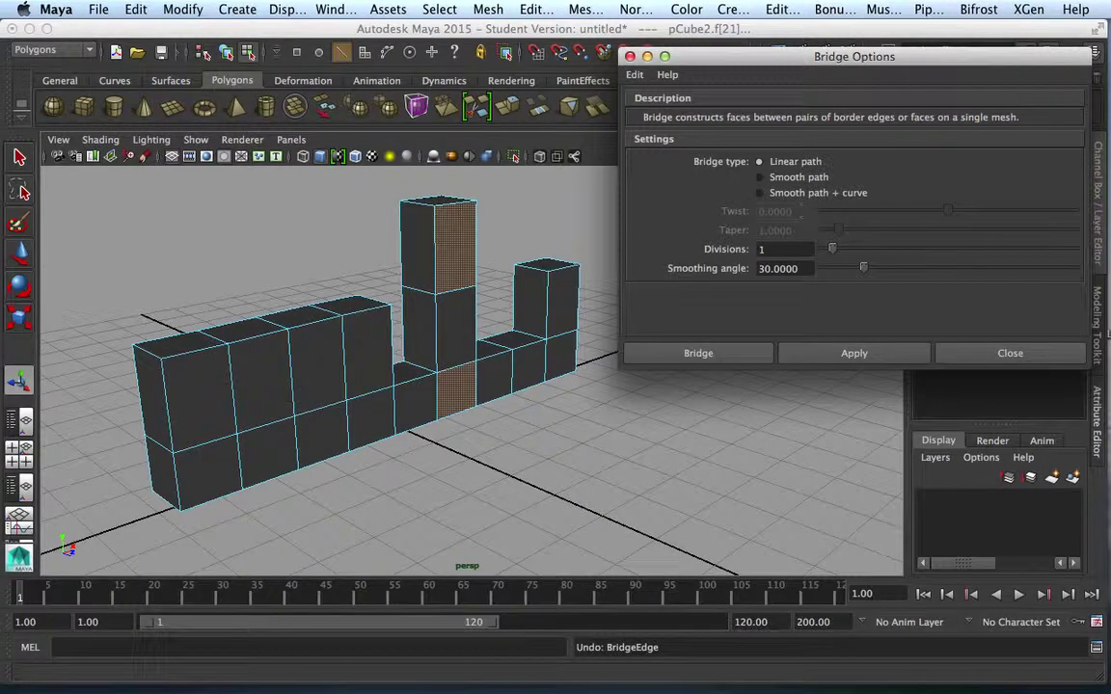
pyautogui.doubleClick(762, 249)
pyautogui.click(759, 178)
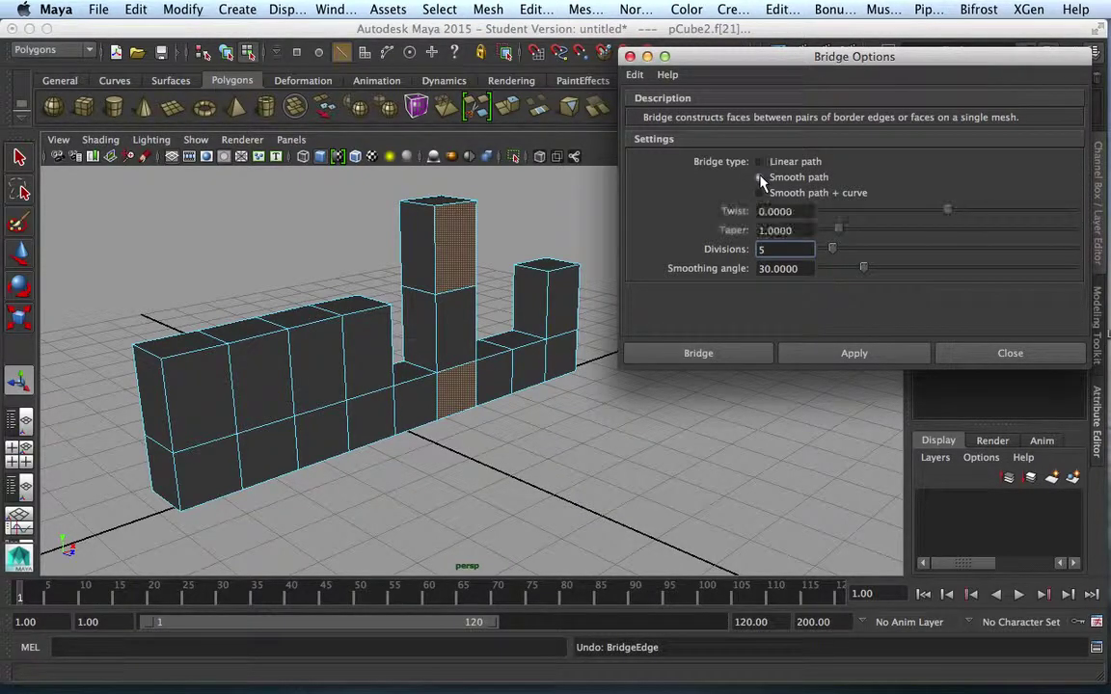
pyautogui.click(853, 354)
pyautogui.click(1009, 353)
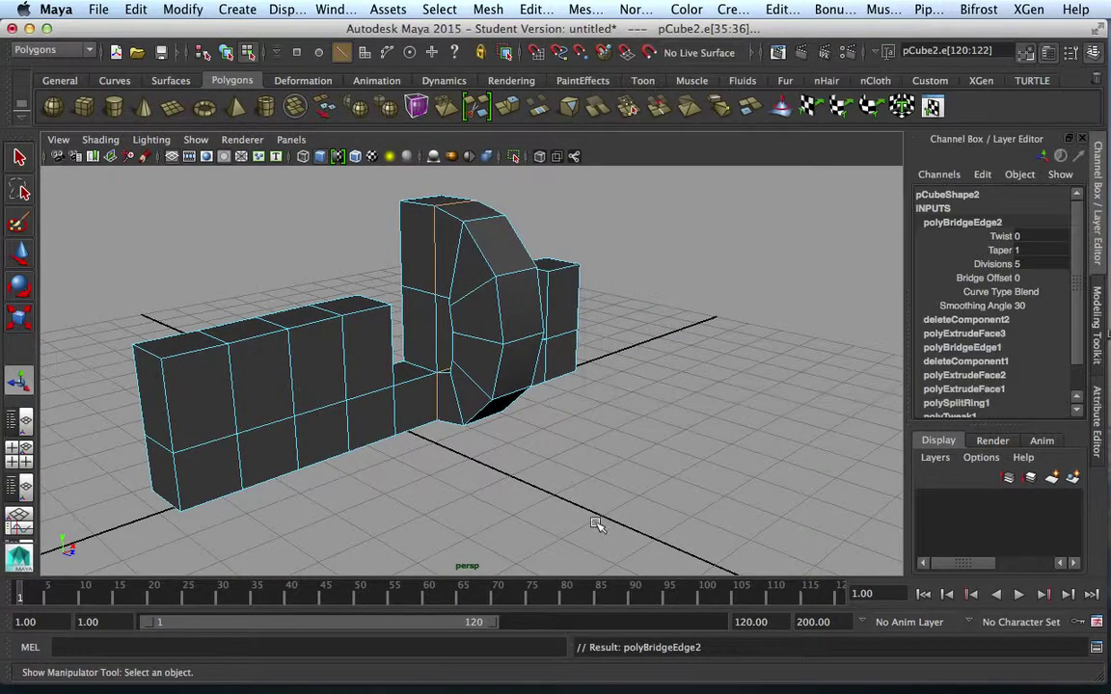
# Step: Set the divisions of the curved bridge on the tall pillar to 10
pyautogui.keyDown('alt'); pyautogui.moveTo(598, 524); pyautogui.dragTo(649, 487); pyautogui.keyUp('alt')
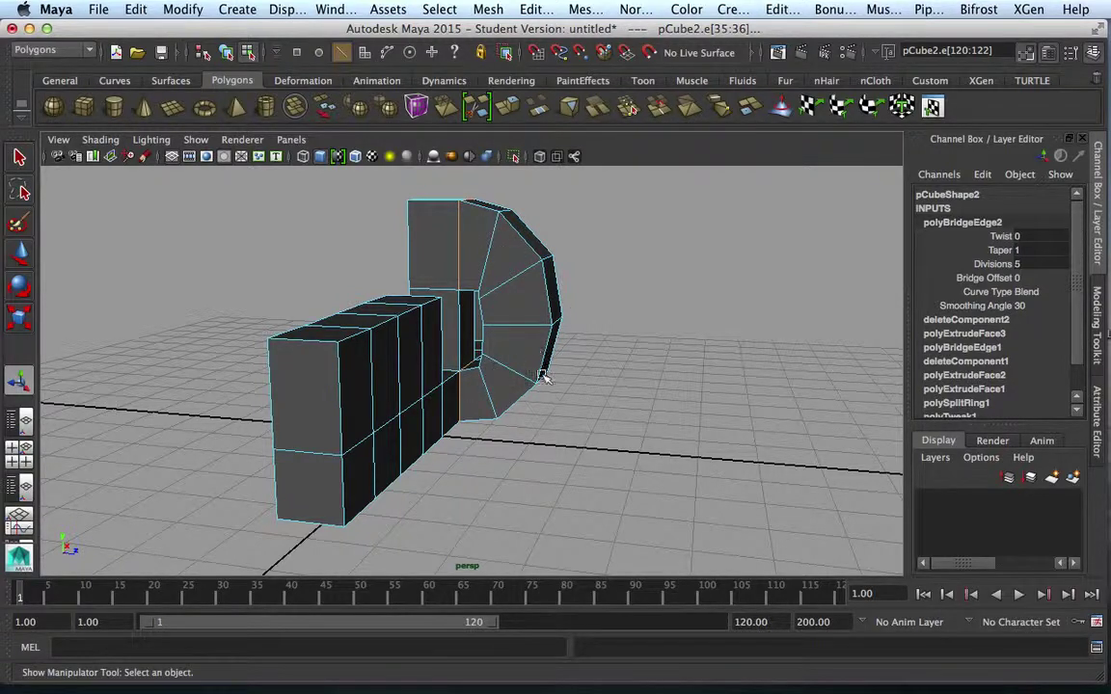
pyautogui.keyDown('alt'); pyautogui.moveTo(543, 376); pyautogui.dragTo(617, 436); pyautogui.keyUp('alt')
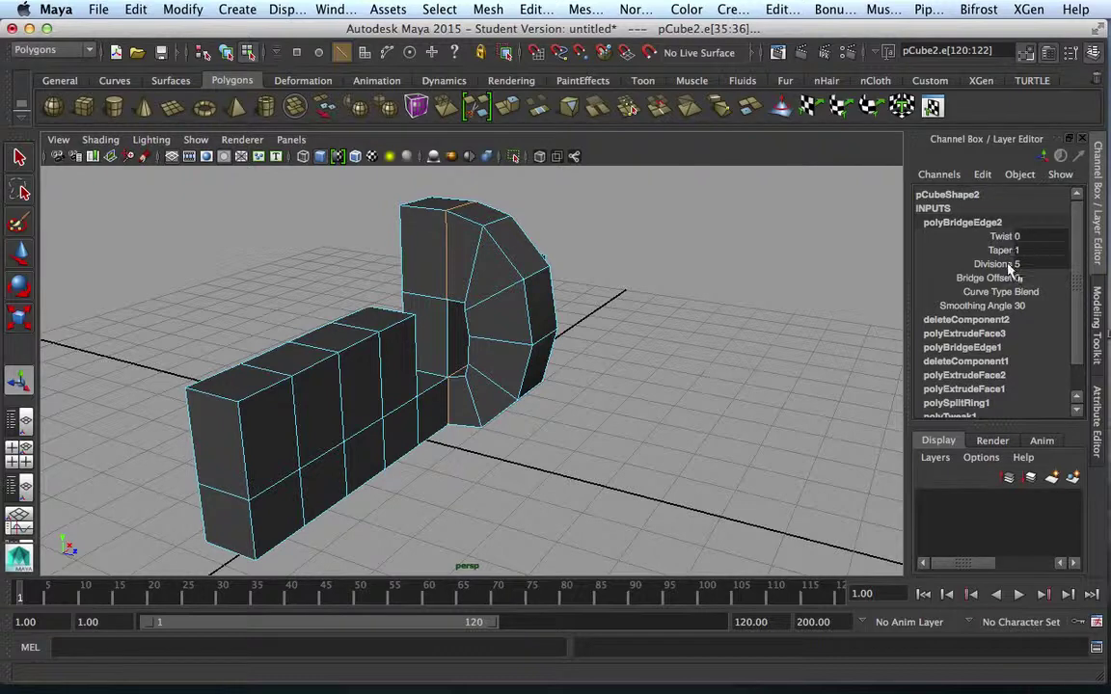
pyautogui.click(996, 265)
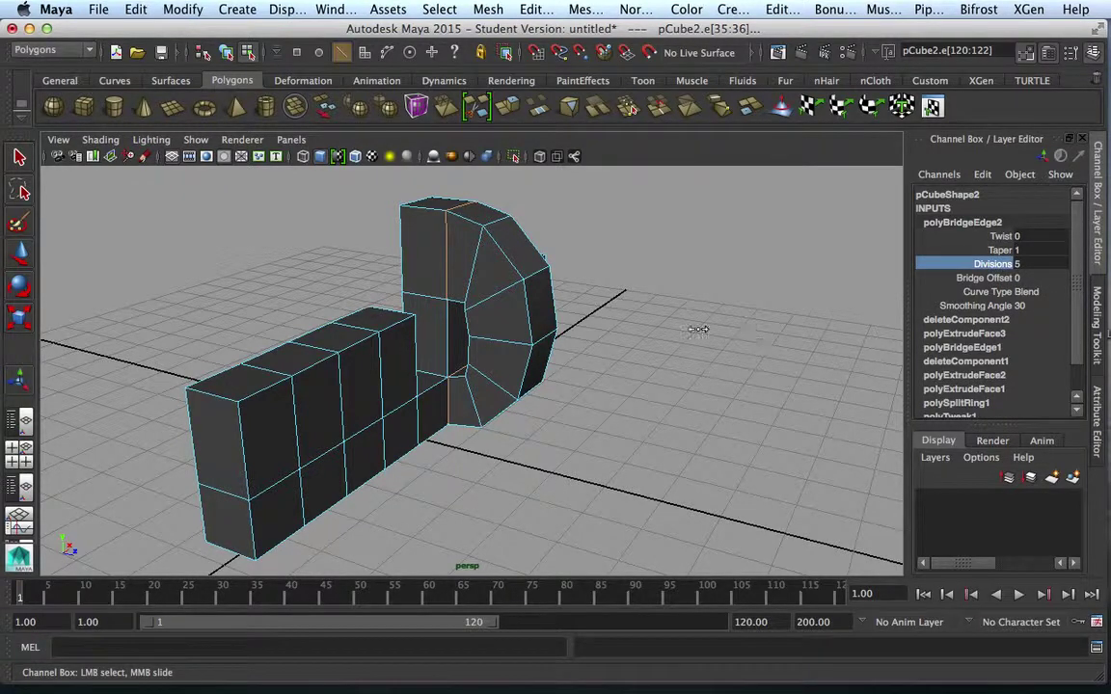
pyautogui.moveTo(702, 322); pyautogui.dragTo(743, 321, button='middle')
# Step: Set the curved bridge's taper to 0.2 and its twist to about -12.6
pyautogui.click(1003, 236)
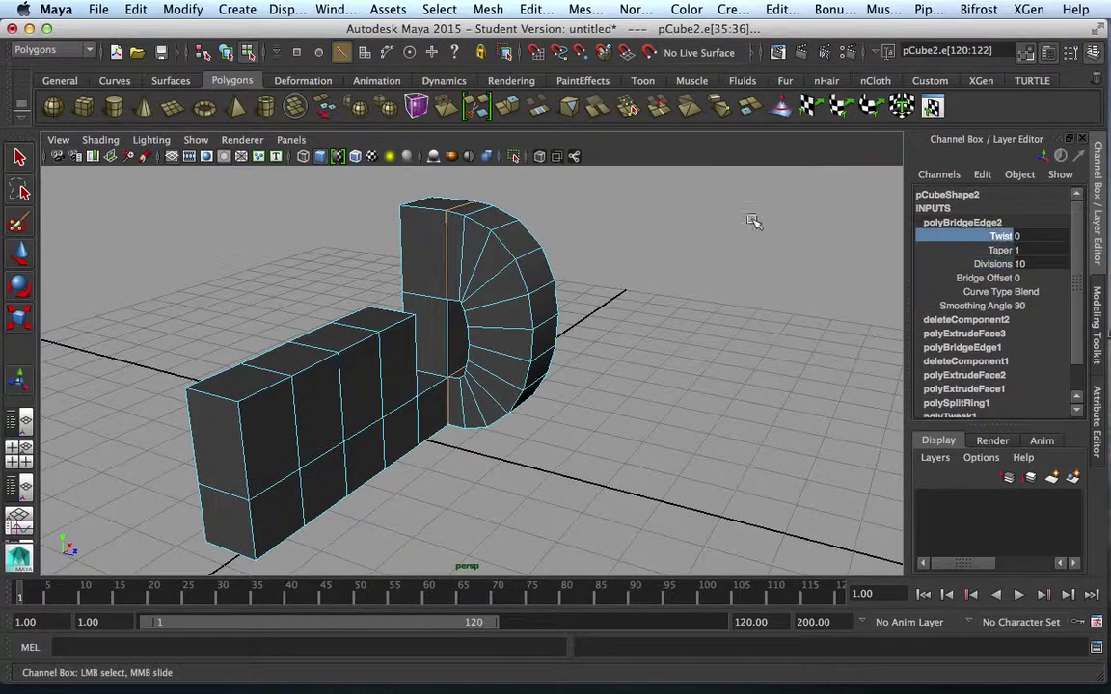
pyautogui.click(1003, 249)
pyautogui.moveTo(674, 268); pyautogui.dragTo(636, 302, button='middle')
pyautogui.click(1002, 237)
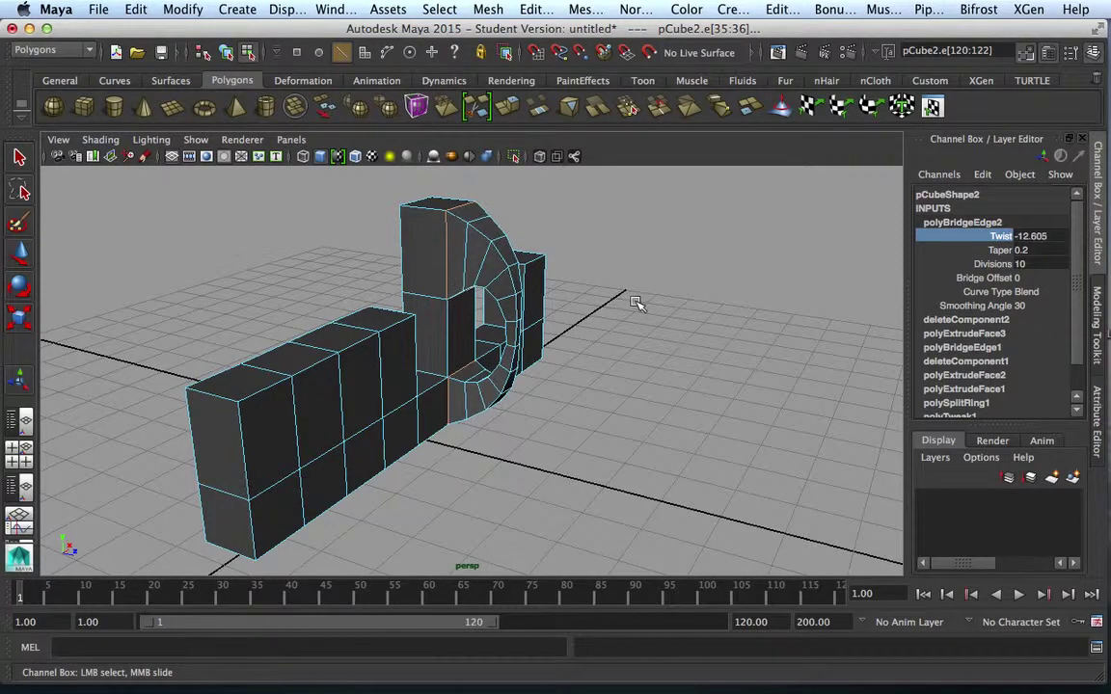
# Step: Select the top faces of the first and fourth segments on the raised, joined part of the beam
pyautogui.keyDown('alt'); pyautogui.moveTo(636, 306); pyautogui.dragTo(600, 437); pyautogui.keyUp('alt')
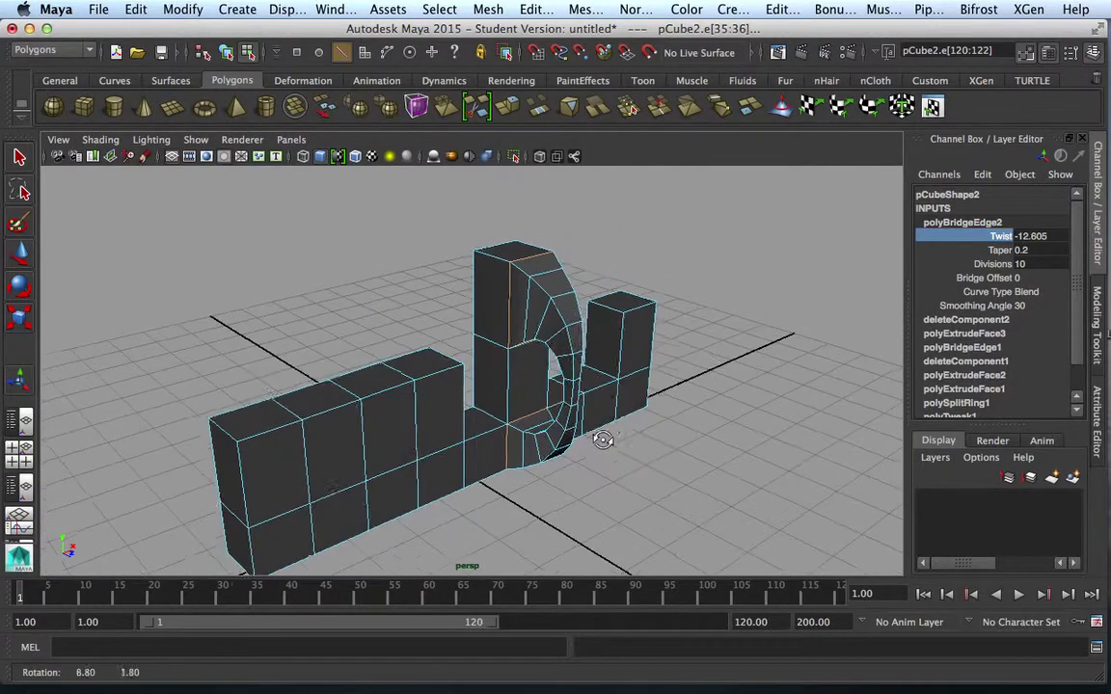
pyautogui.keyDown('alt'); pyautogui.moveTo(600, 437); pyautogui.dragTo(648, 406, button='middle'); pyautogui.keyUp('alt')
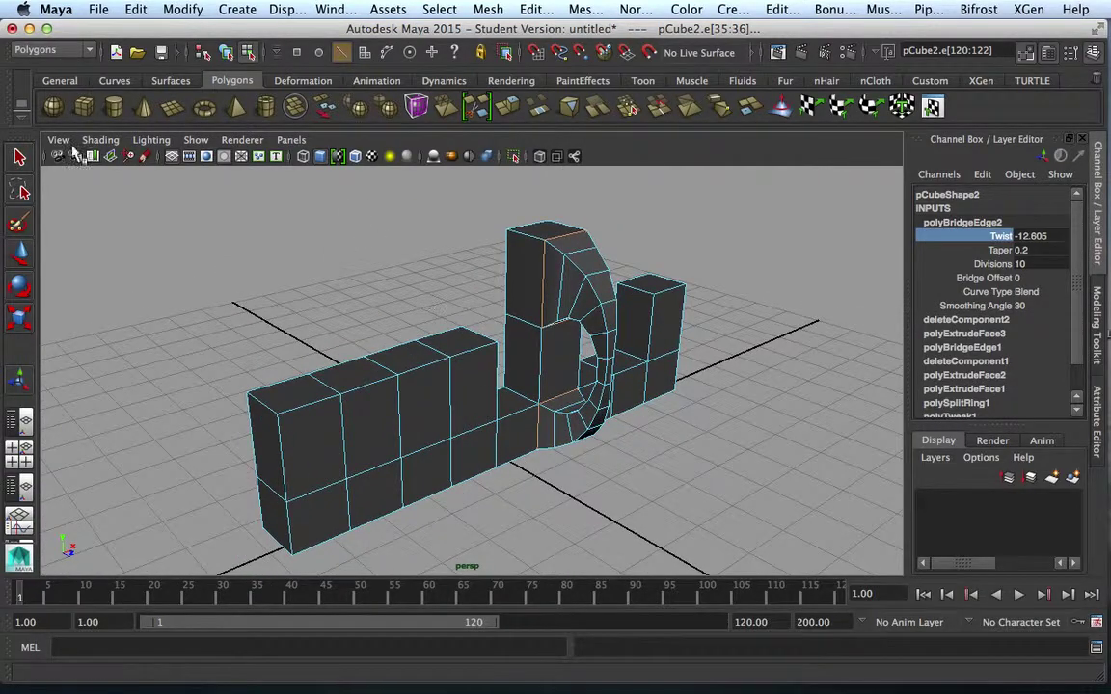
pyautogui.click(19, 157)
pyautogui.keyDown('alt'); pyautogui.moveTo(421, 457); pyautogui.dragTo(256, 383); pyautogui.keyUp('alt')
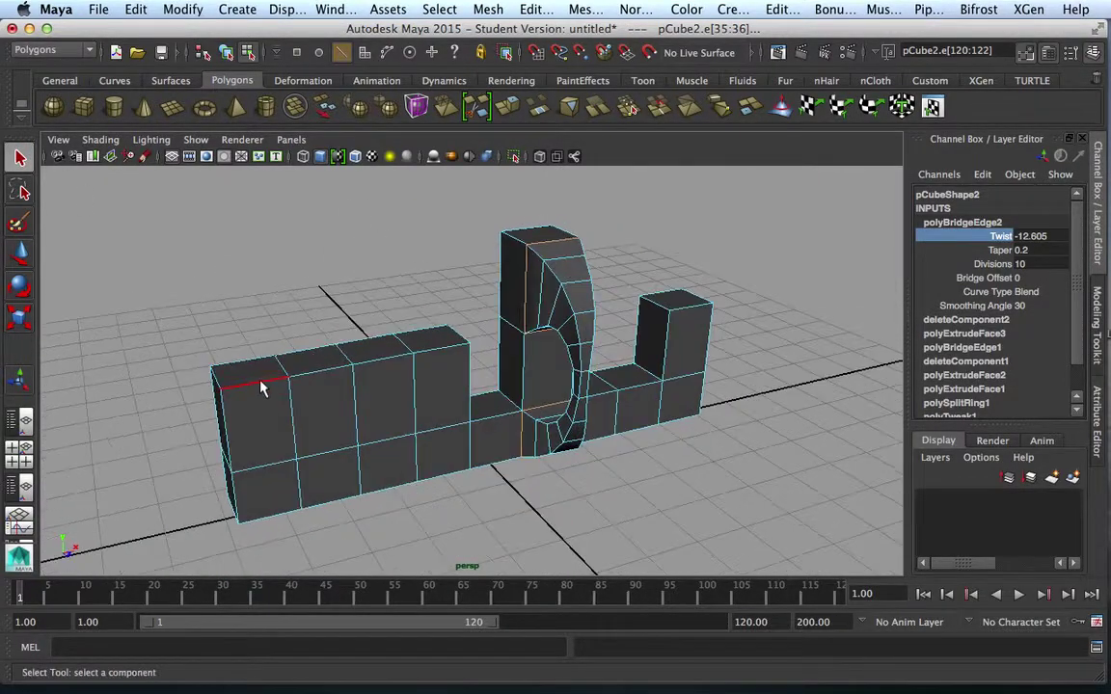
pyautogui.rightClick(249, 379)
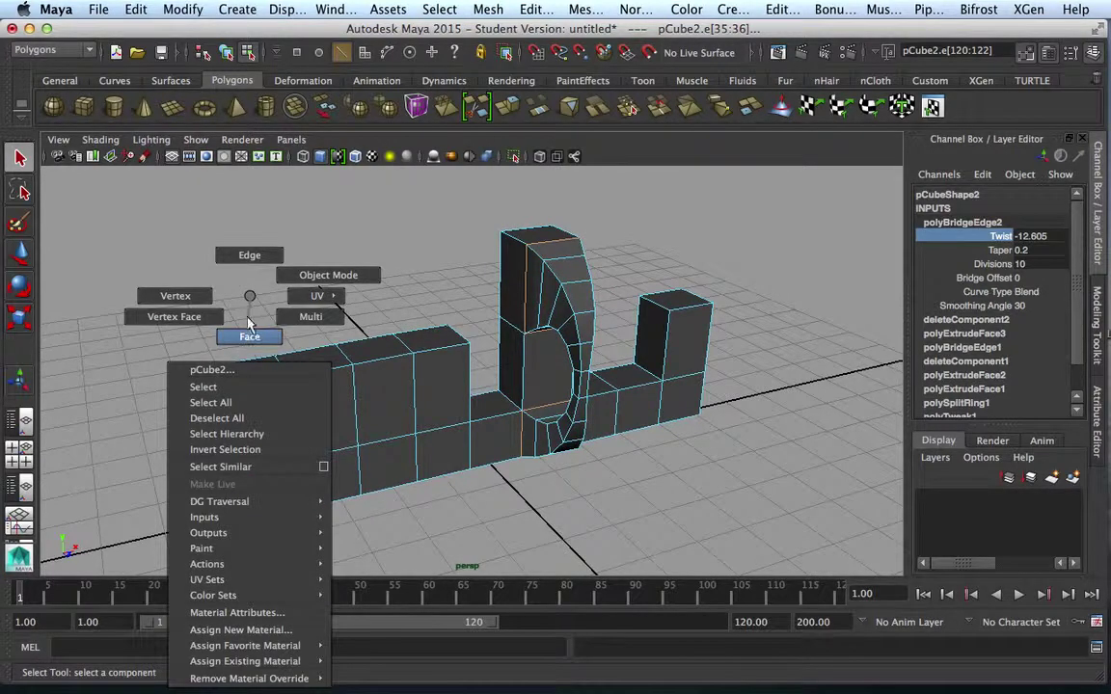
pyautogui.click(248, 324)
pyautogui.click(248, 371)
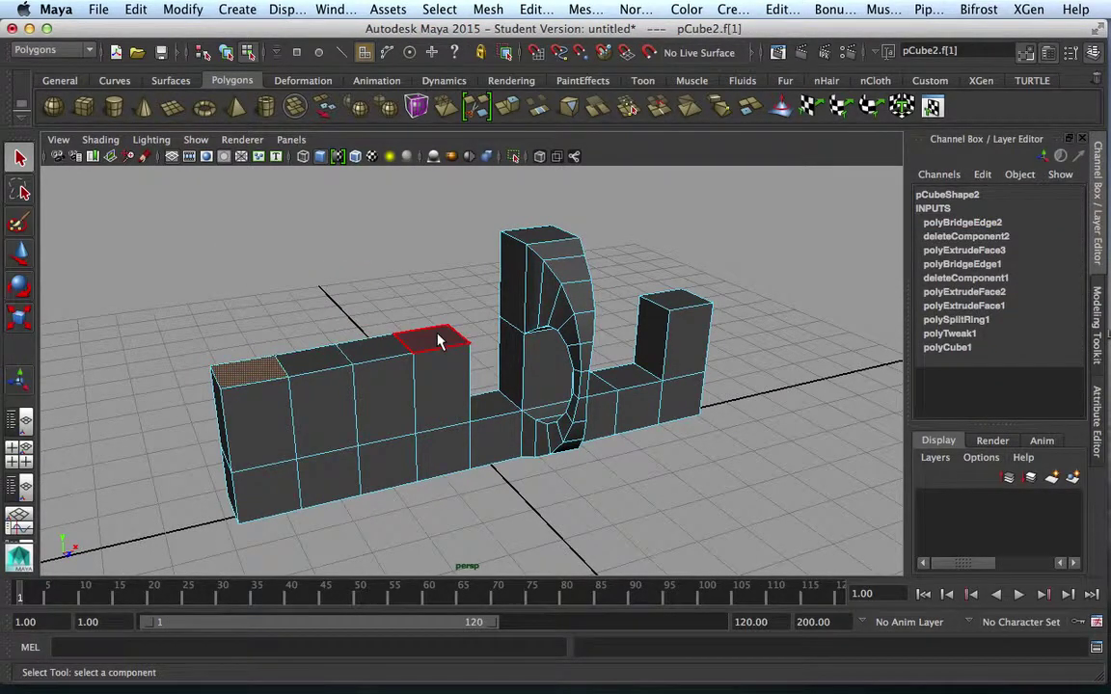
pyautogui.keyDown('shift'); pyautogui.click(439, 340); pyautogui.keyUp('shift')
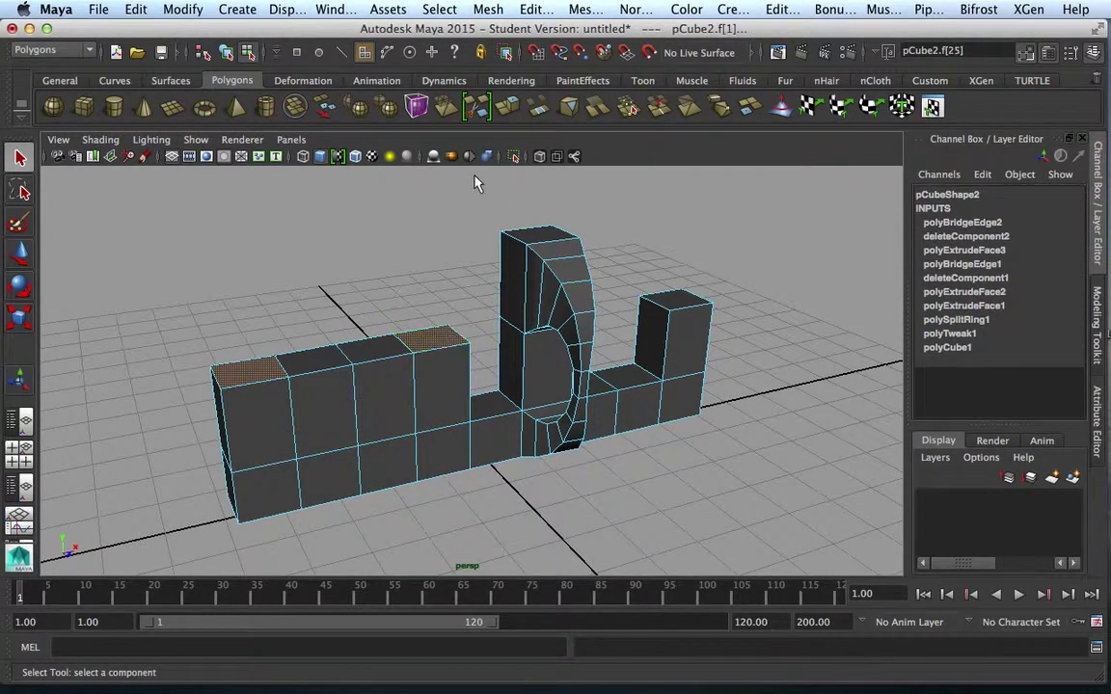
# Step: Bridge the two selected top faces using a smooth path + curve with 5 divisions and close the Bridge options
pyautogui.click(536, 9)
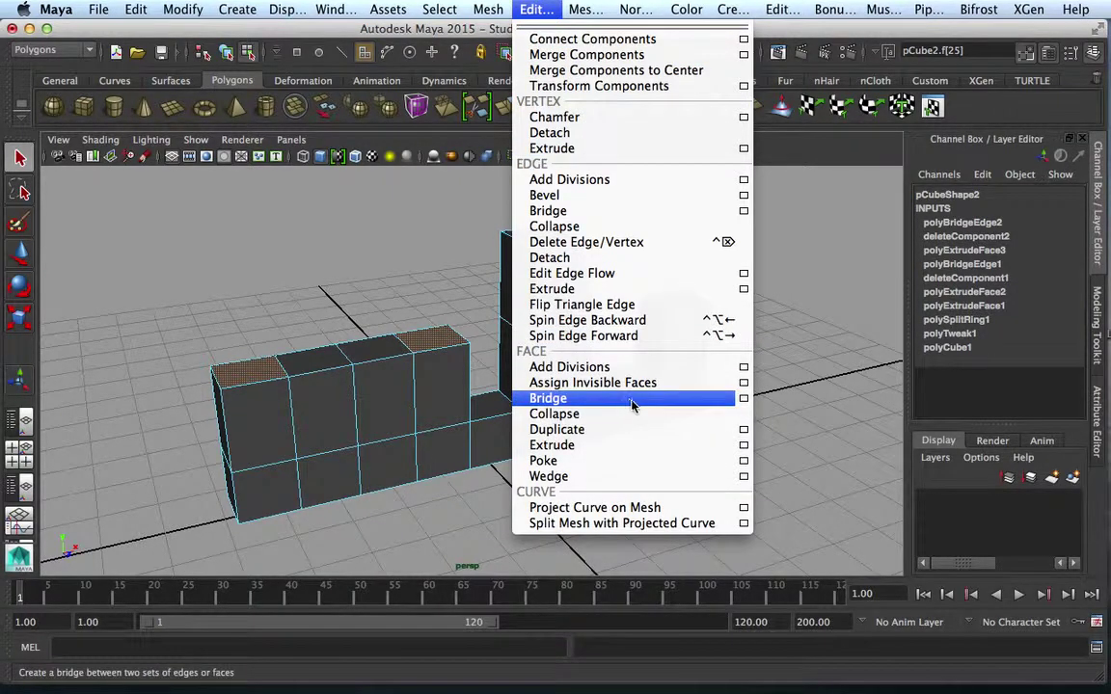
pyautogui.click(743, 398)
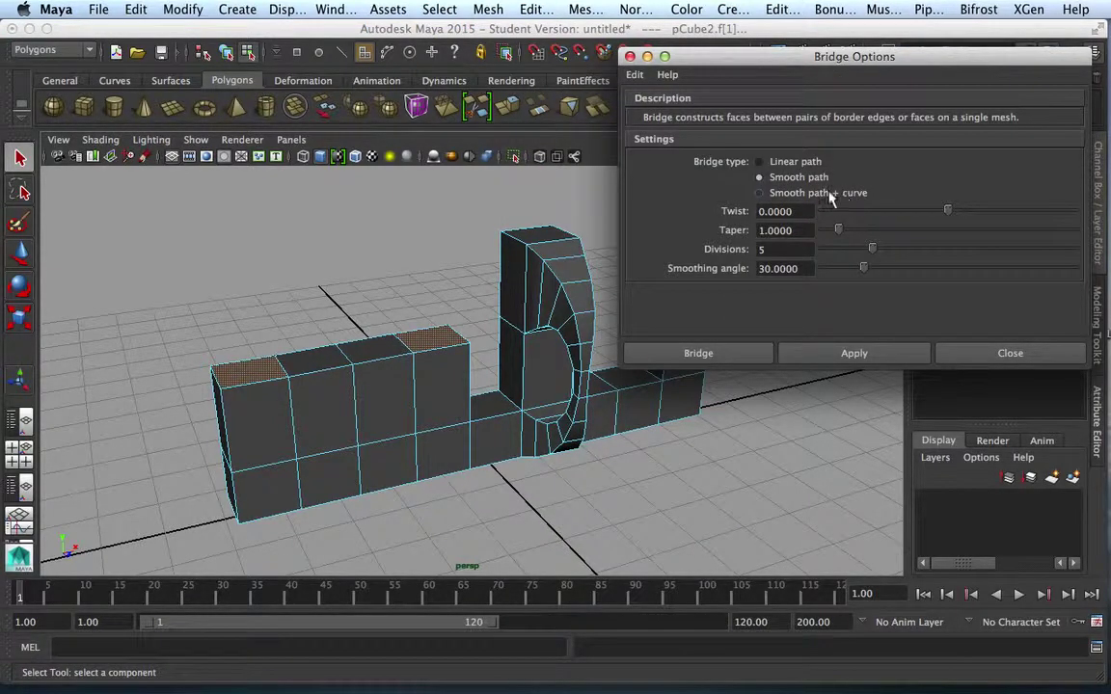
pyautogui.click(759, 193)
pyautogui.click(868, 359)
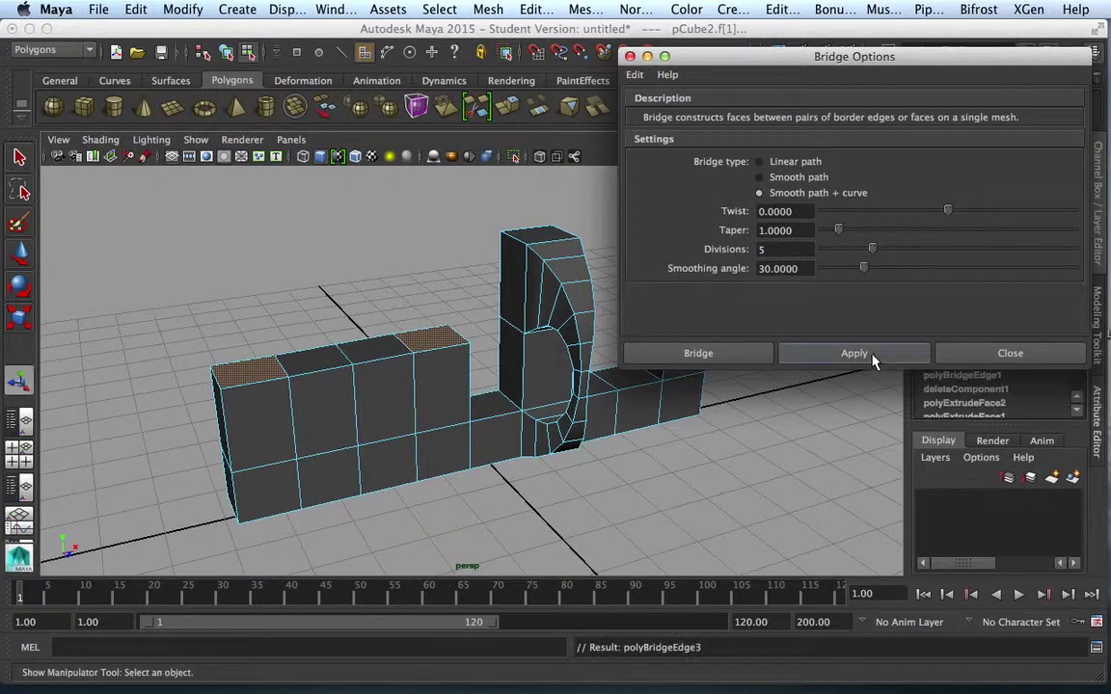
pyautogui.click(1008, 354)
# Step: Set the new arch bridge's divisions to 9 and switch the viewport to wireframe display
pyautogui.moveTo(447, 383)
pyautogui.keyDown('alt'); pyautogui.mouseDown()
pyautogui.moveTo(393, 390)
pyautogui.moveTo(396, 377)
pyautogui.moveTo(446, 382)
pyautogui.mouseUp(); pyautogui.keyUp('alt')
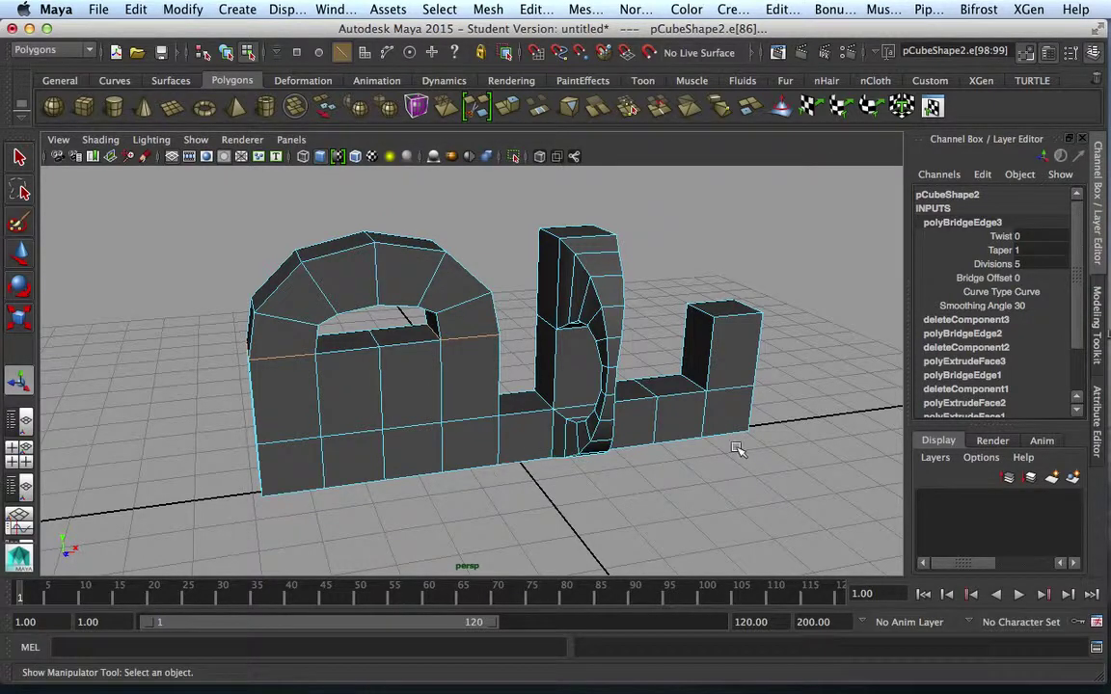
pyautogui.click(993, 266)
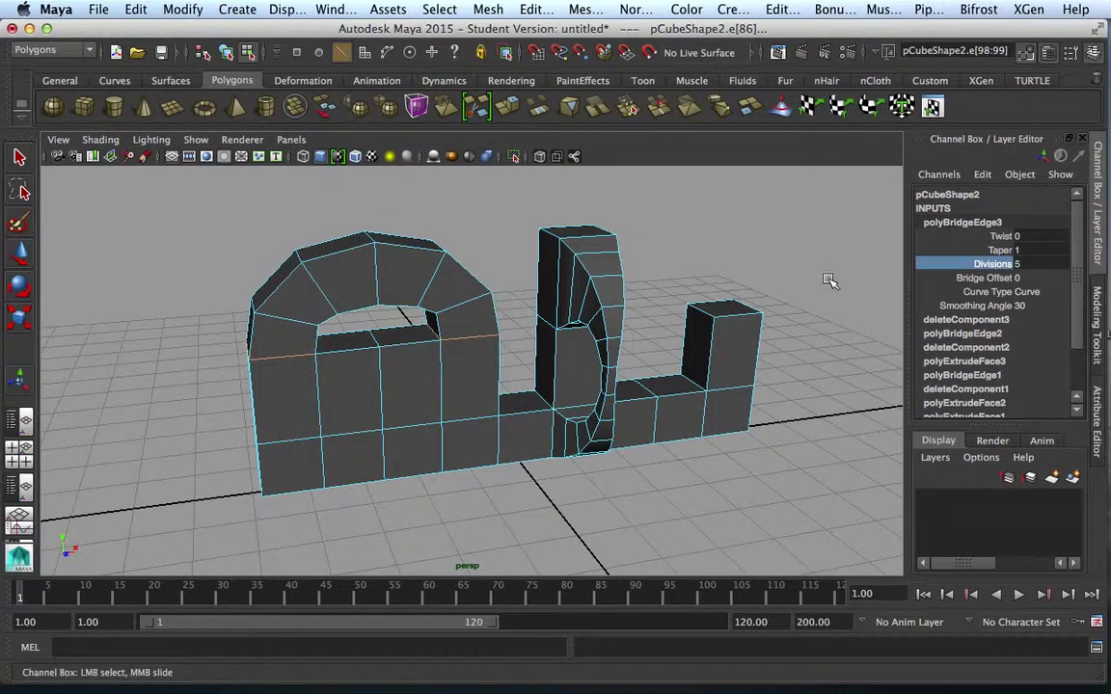
pyautogui.moveTo(778, 274); pyautogui.dragTo(818, 273, button='middle')
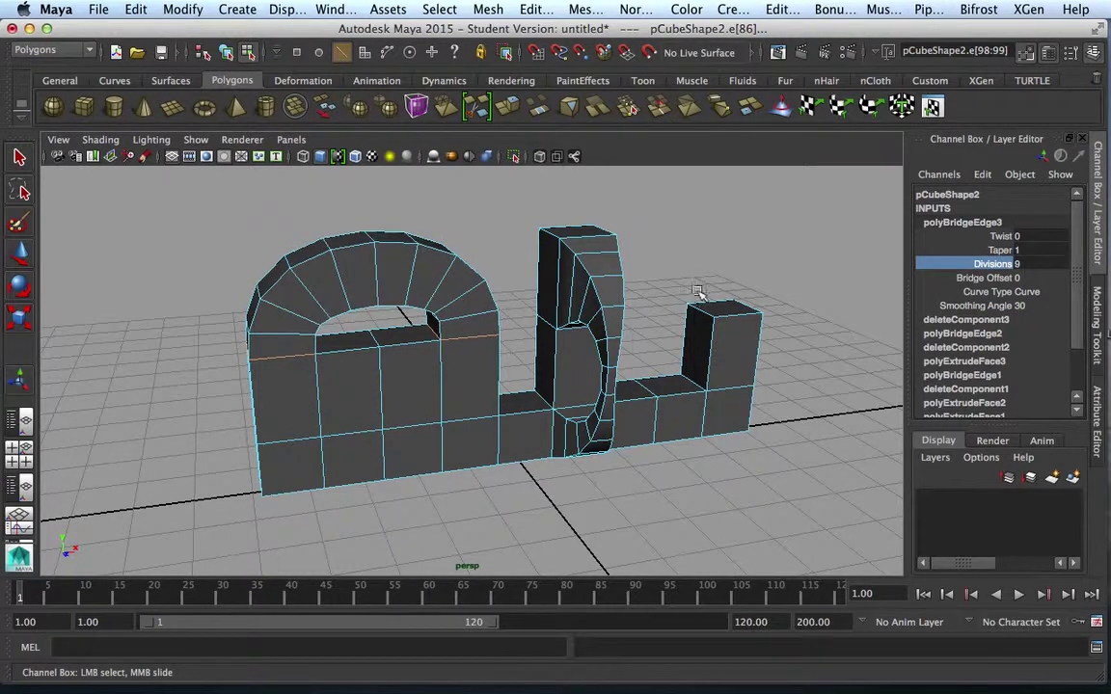
pyautogui.press('4')
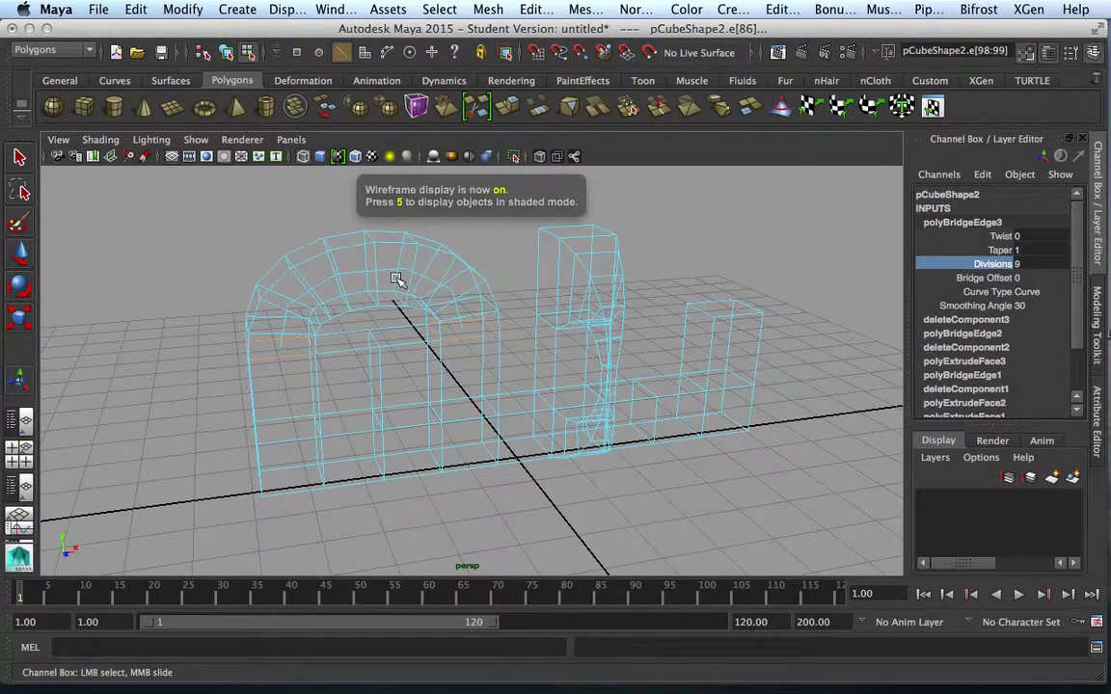
# Step: Try to pick the path curve running inside the arch bridge
pyautogui.press('f')
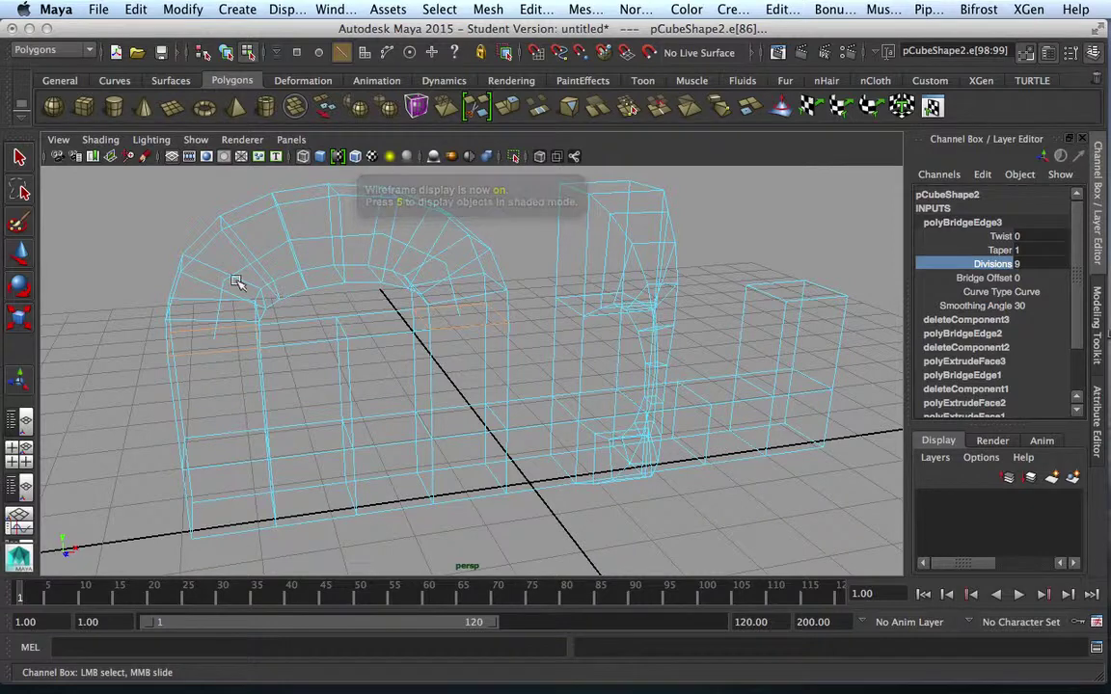
pyautogui.click(319, 248)
pyautogui.rightClick(355, 238)
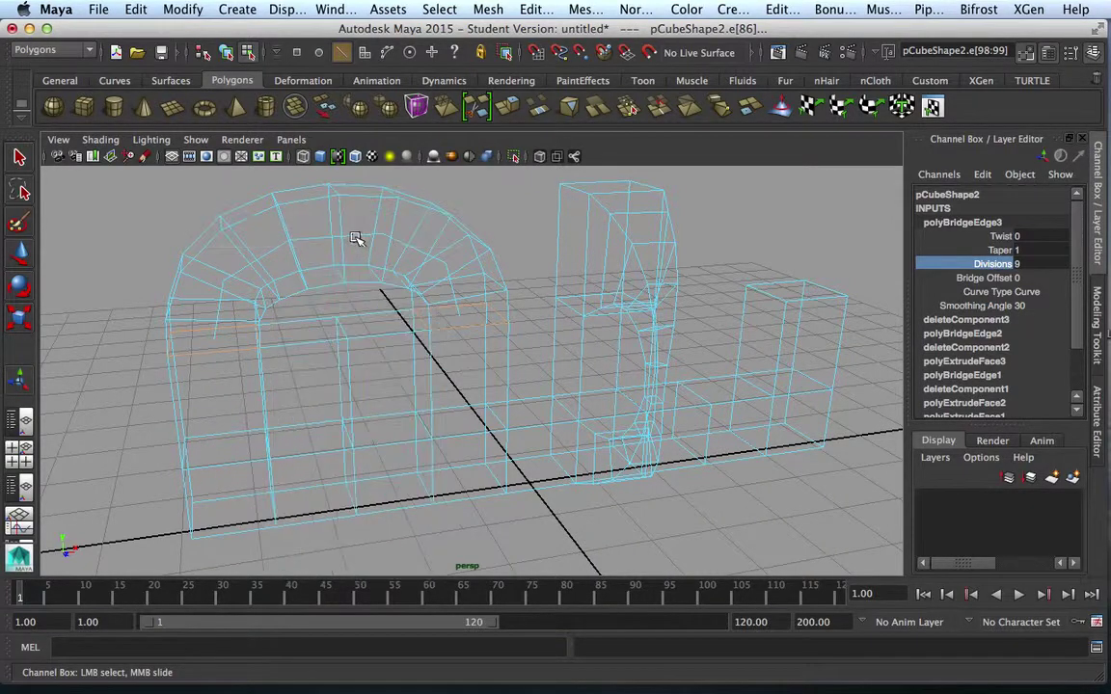
pyautogui.press('t')
pyautogui.rightClick(356, 235)
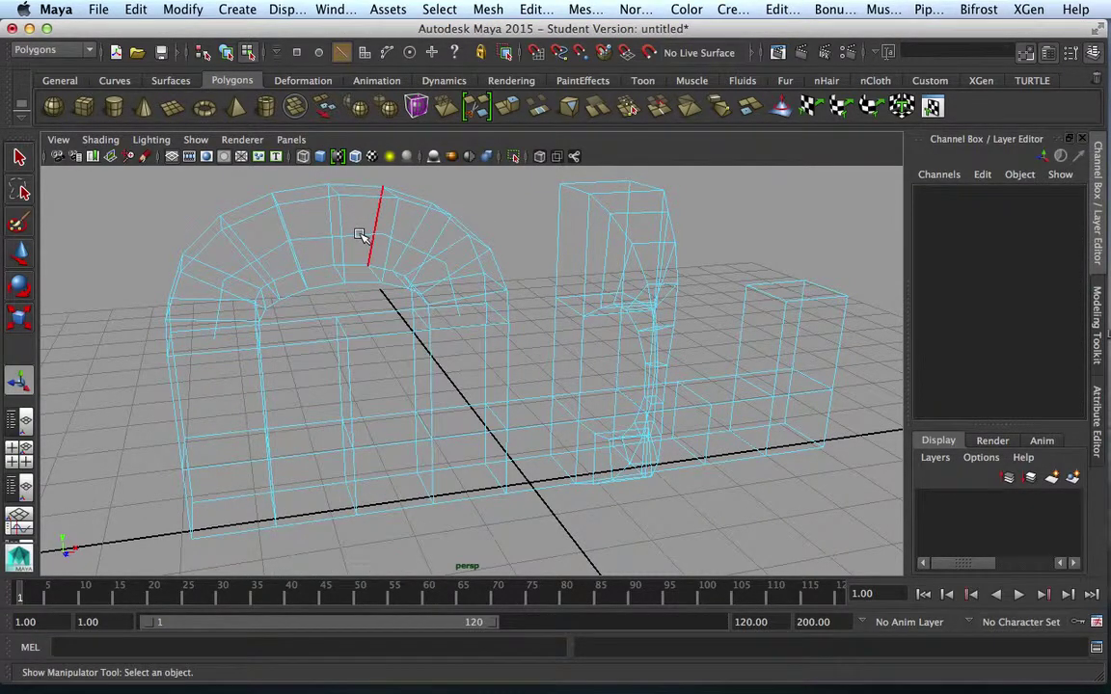
pyautogui.click(357, 236)
pyautogui.scroll(2, 419, 243)
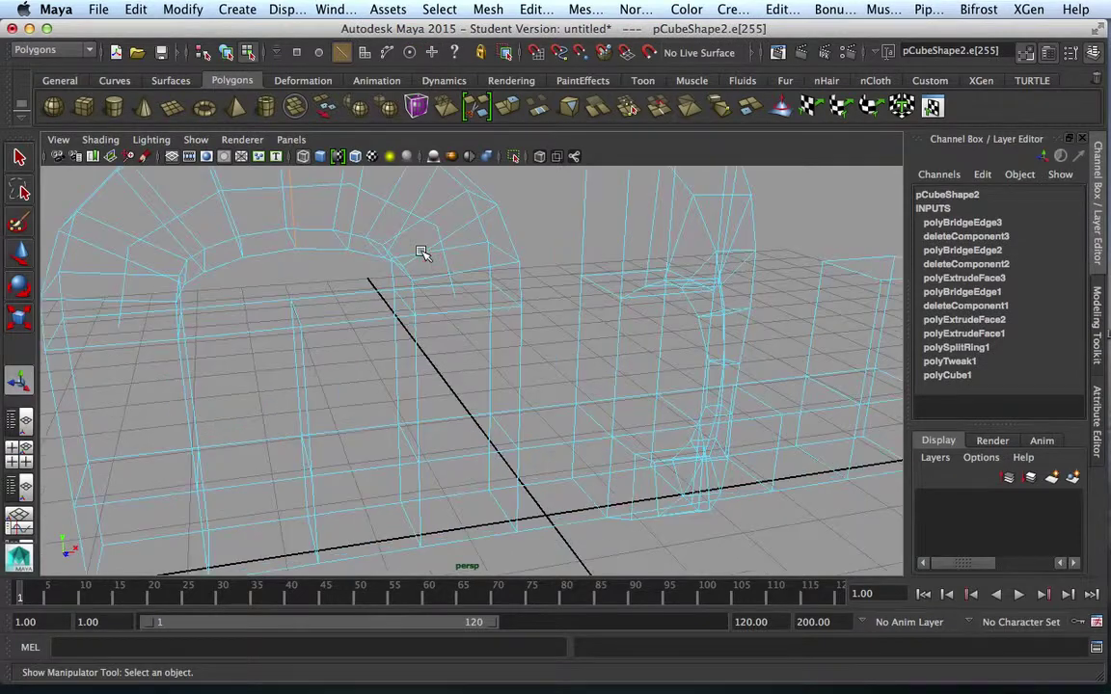
pyautogui.keyDown('alt'); pyautogui.moveTo(365, 250); pyautogui.dragTo(317, 404); pyautogui.keyUp('alt')
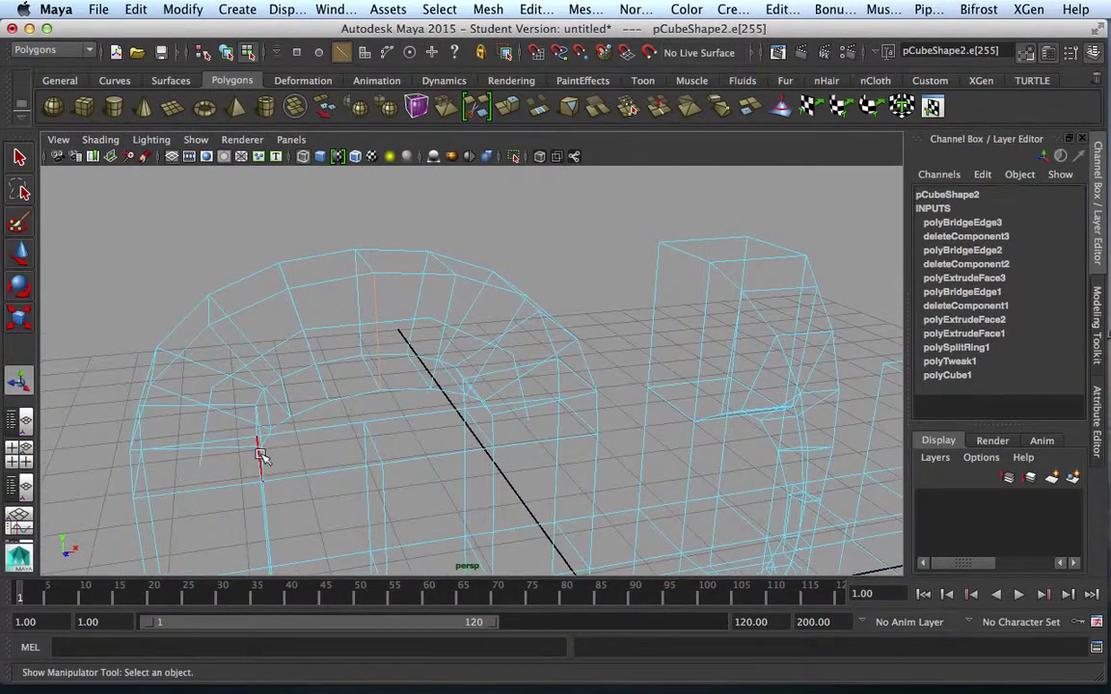
pyautogui.click(201, 465)
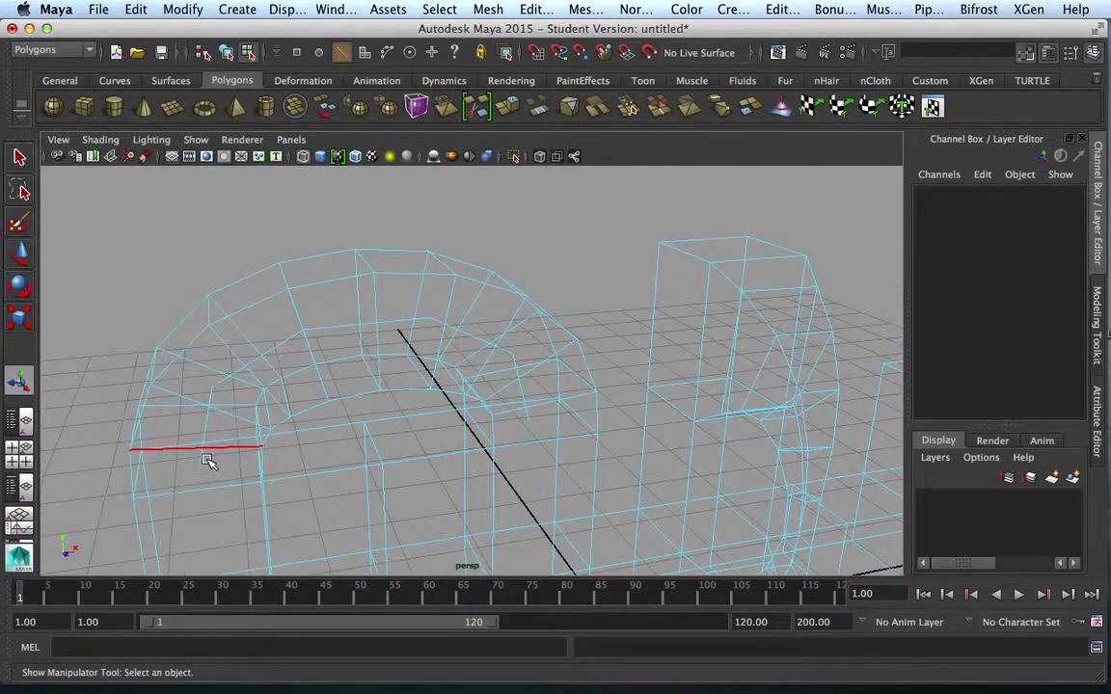
pyautogui.click(213, 428)
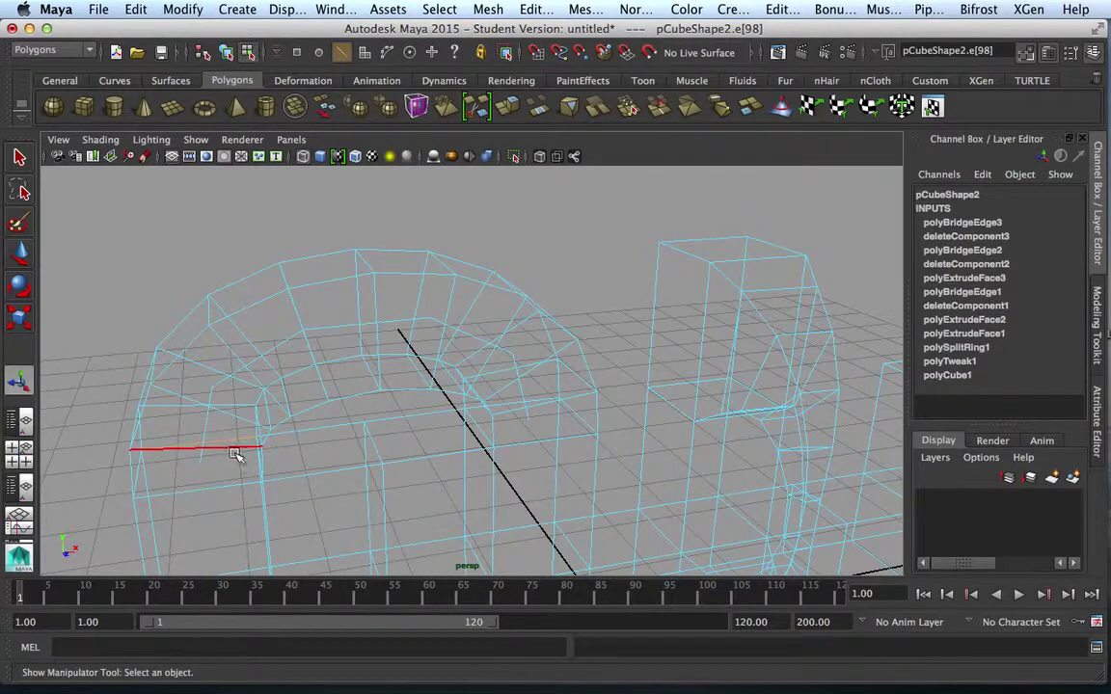
pyautogui.keyDown('alt'); pyautogui.moveTo(240, 453); pyautogui.dragTo(462, 350); pyautogui.keyUp('alt')
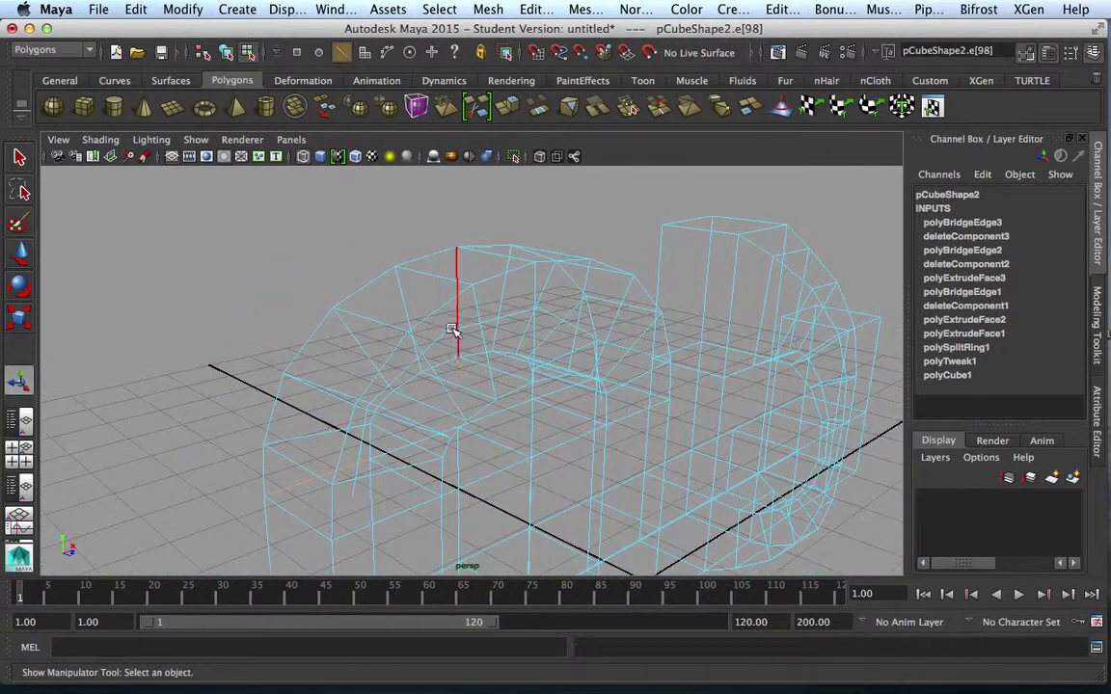
# Step: Show the control vertices of the arch bridge's path curve
pyautogui.click(444, 335)
pyautogui.moveTo(445, 335); pyautogui.dragTo(355, 333, button='right')
pyautogui.click(443, 345)
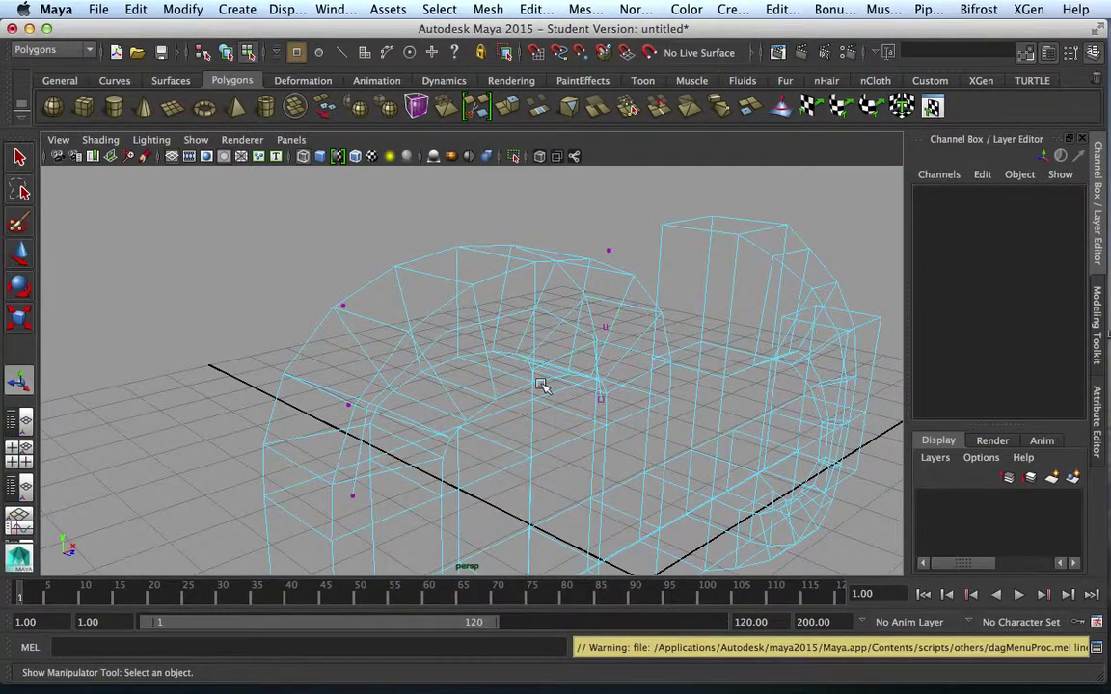
# Step: Lower the path curve's upper control vertex on the side nearer the other posts to a Y position of about 4.14
pyautogui.keyDown('alt'); pyautogui.moveTo(542, 385); pyautogui.dragTo(542, 322); pyautogui.keyUp('alt')
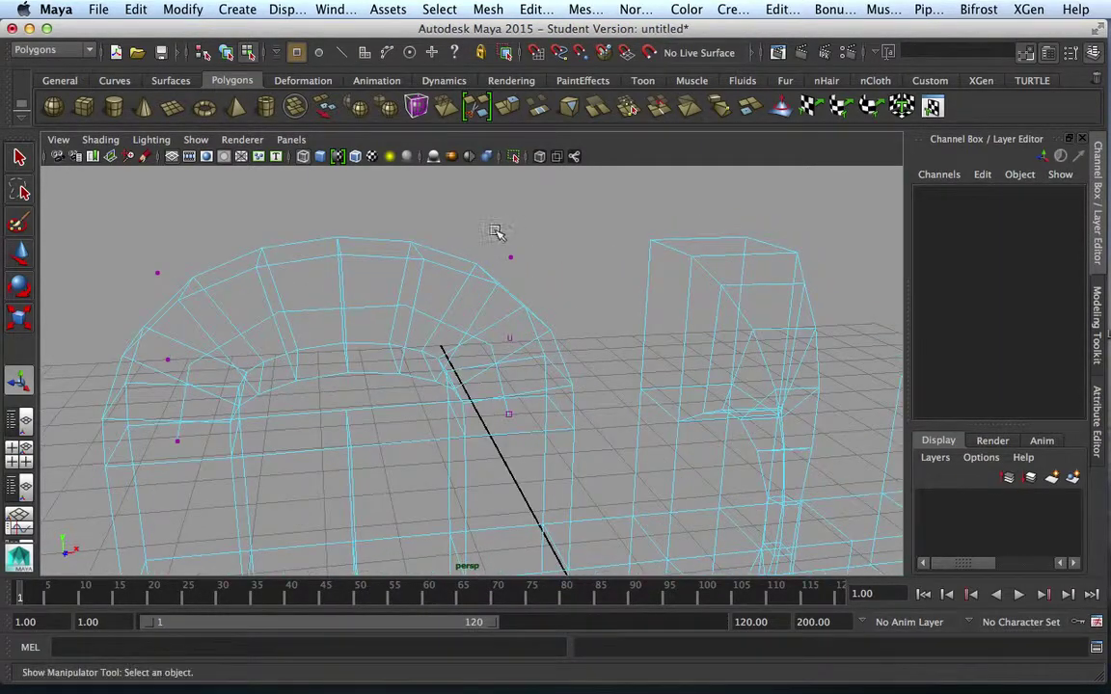
pyautogui.moveTo(492, 230); pyautogui.dragTo(543, 286)
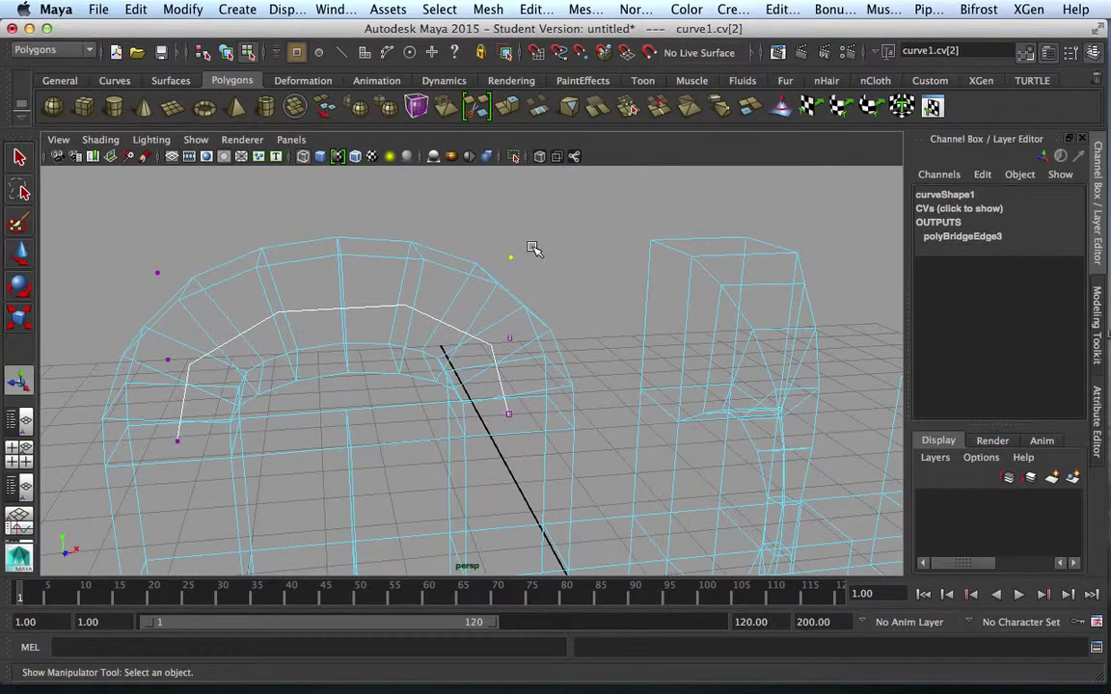
pyautogui.press('w')
pyautogui.moveTo(513, 197); pyautogui.dragTo(511, 225)
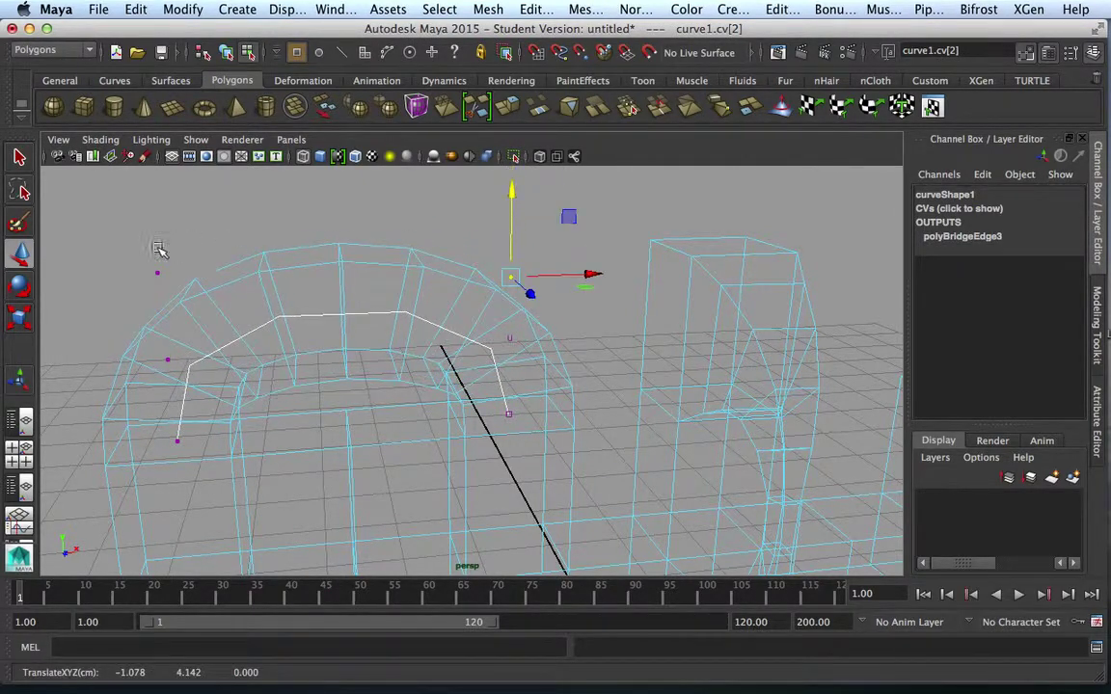
# Step: Raise the path curve's upper control vertex above the arch's outer end to a Y position of about 4.74
pyautogui.click(164, 276)
pyautogui.click(156, 241)
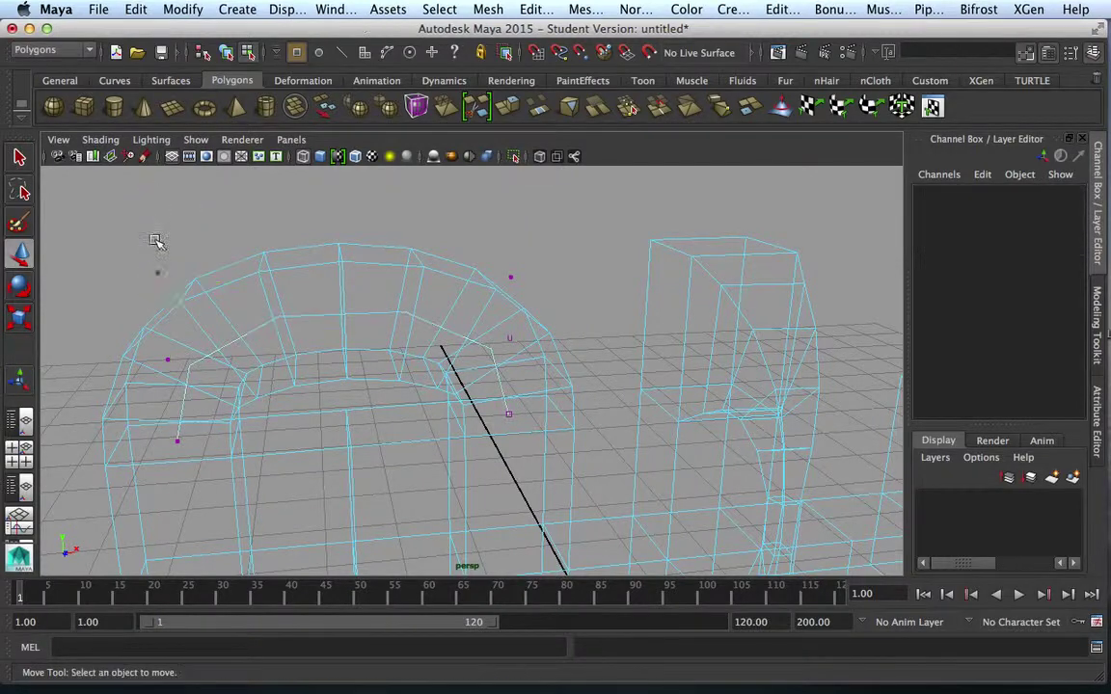
pyautogui.moveTo(132, 258); pyautogui.dragTo(179, 291)
pyautogui.moveTo(154, 237); pyautogui.dragTo(183, 198)
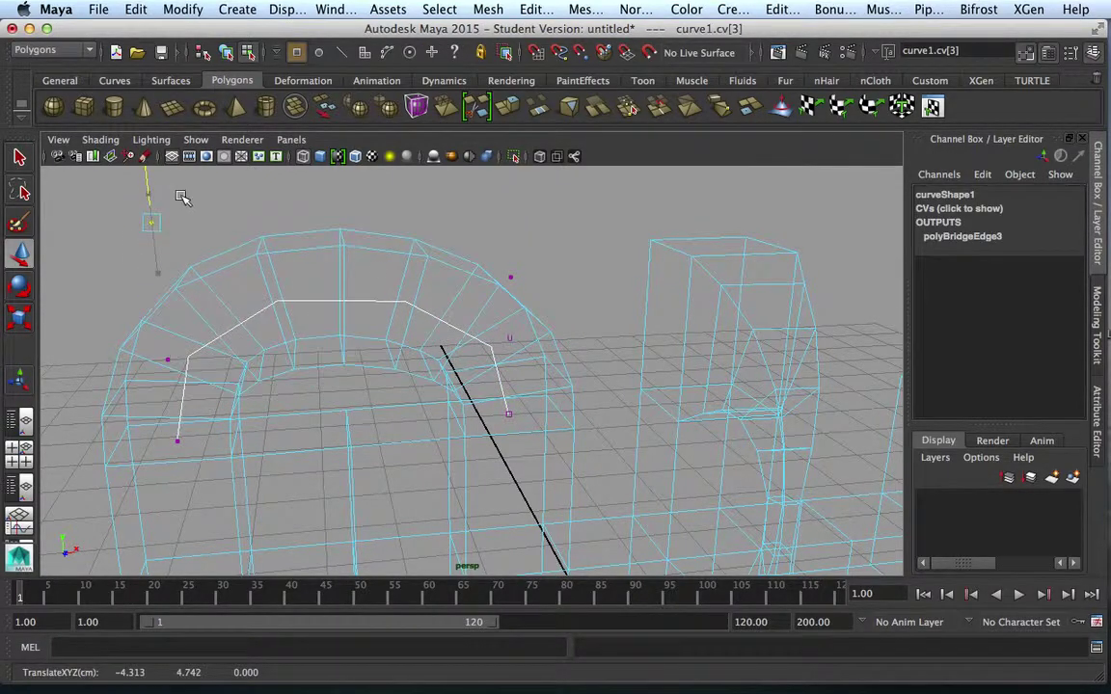
# Step: Raise the opposite upper control vertex of the path curve to a Y position of about 4.5 and clear the selection
pyautogui.moveTo(495, 260); pyautogui.dragTo(534, 292)
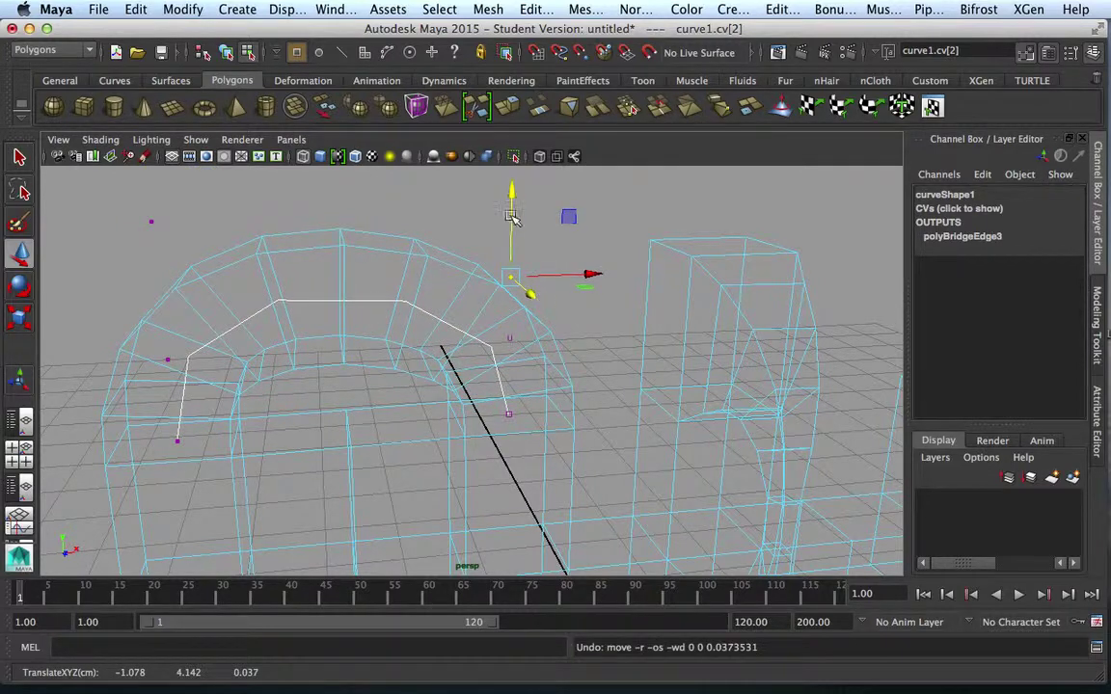
pyautogui.moveTo(512, 217); pyautogui.dragTo(511, 179)
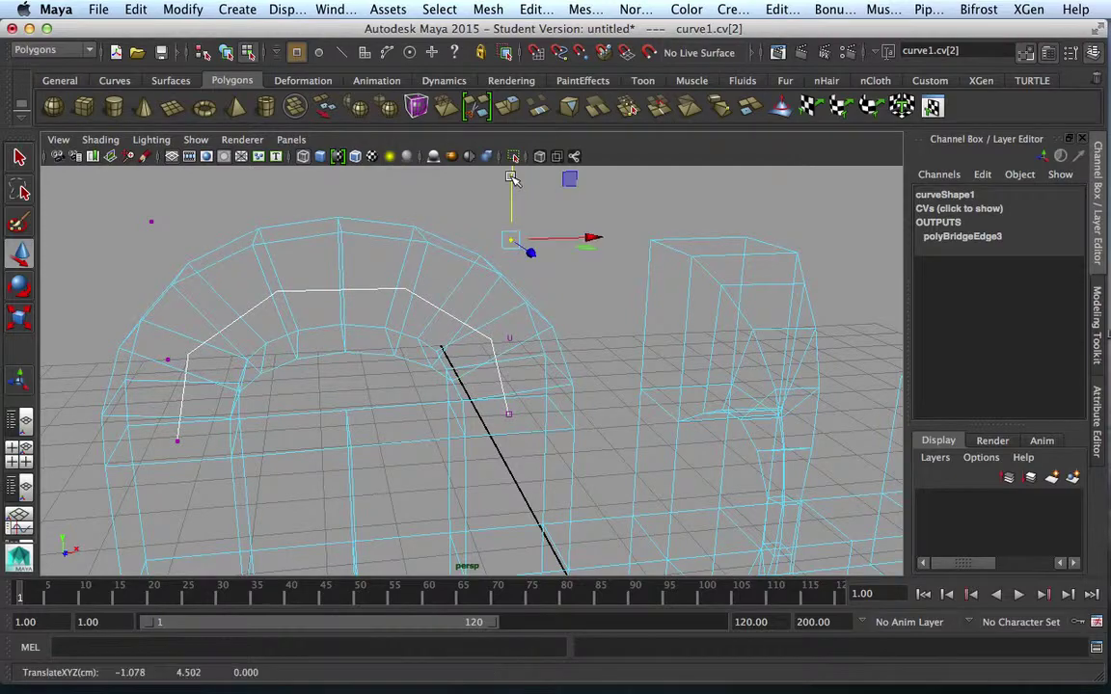
pyautogui.click(505, 383)
# Step: Restore shaded display, return to object mode and select the whole bridged beam
pyautogui.press('5')
pyautogui.moveTo(500, 393)
pyautogui.keyDown('alt'); pyautogui.mouseDown()
pyautogui.moveTo(489, 447)
pyautogui.moveTo(500, 424)
pyautogui.moveTo(498, 454)
pyautogui.moveTo(487, 461)
pyautogui.mouseUp(); pyautogui.keyUp('alt')
pyautogui.scroll(-5, 508, 429)
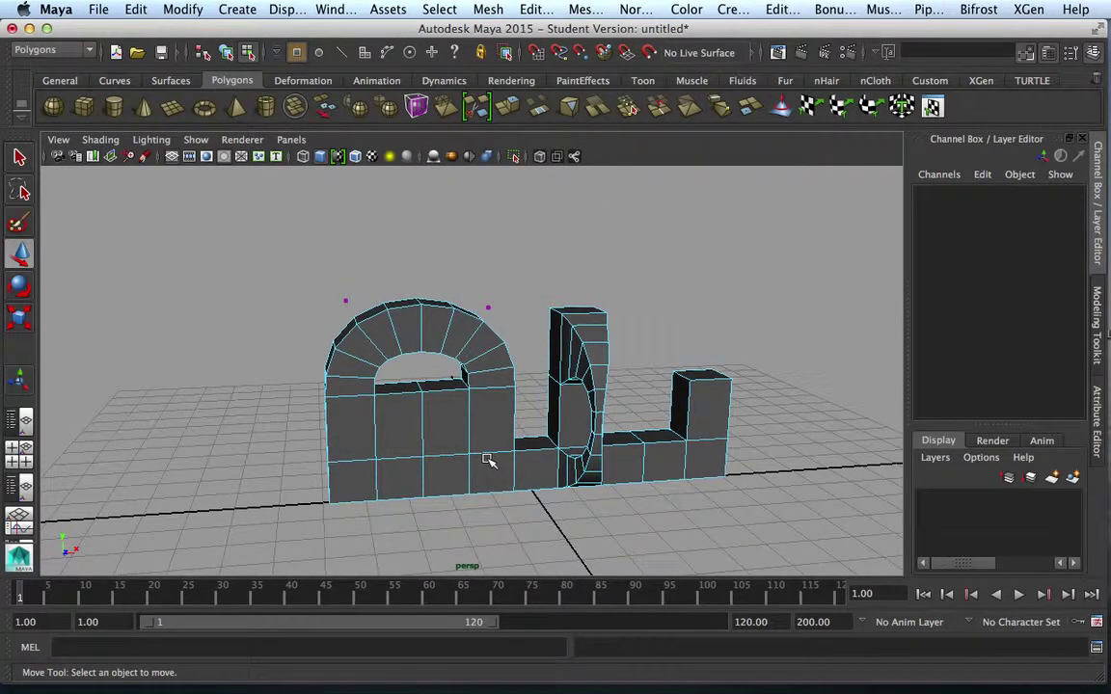
pyautogui.moveTo(493, 299); pyautogui.dragTo(560, 279, button='right')
pyautogui.click(489, 390)
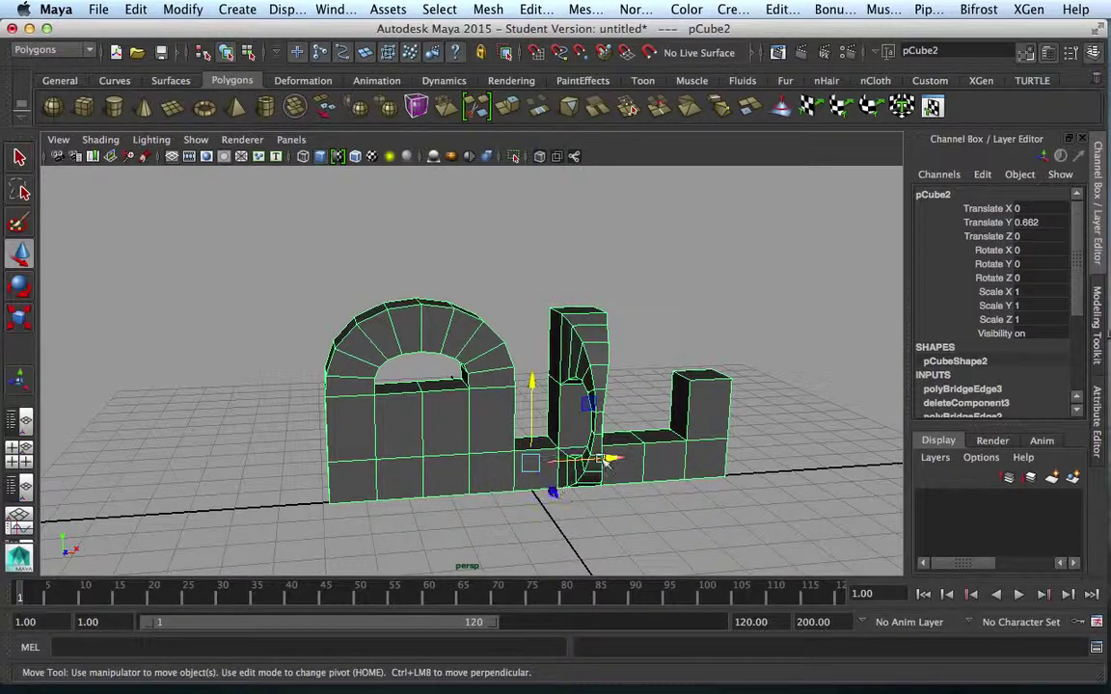
# Step: Try moving the beam by about -0.4 along X and undo the move
pyautogui.moveTo(595, 461)
pyautogui.mouseDown()
pyautogui.moveTo(368, 473)
pyautogui.moveTo(706, 472)
pyautogui.moveTo(492, 475)
pyautogui.moveTo(674, 463)
pyautogui.moveTo(540, 473)
pyautogui.moveTo(644, 464)
pyautogui.moveTo(520, 461)
pyautogui.moveTo(656, 457)
pyautogui.moveTo(503, 463)
pyautogui.moveTo(531, 458)
pyautogui.moveTo(694, 463)
pyautogui.moveTo(540, 463)
pyautogui.moveTo(614, 465)
pyautogui.moveTo(597, 461)
pyautogui.mouseUp()
pyautogui.hotkey('ctrl', 'z')
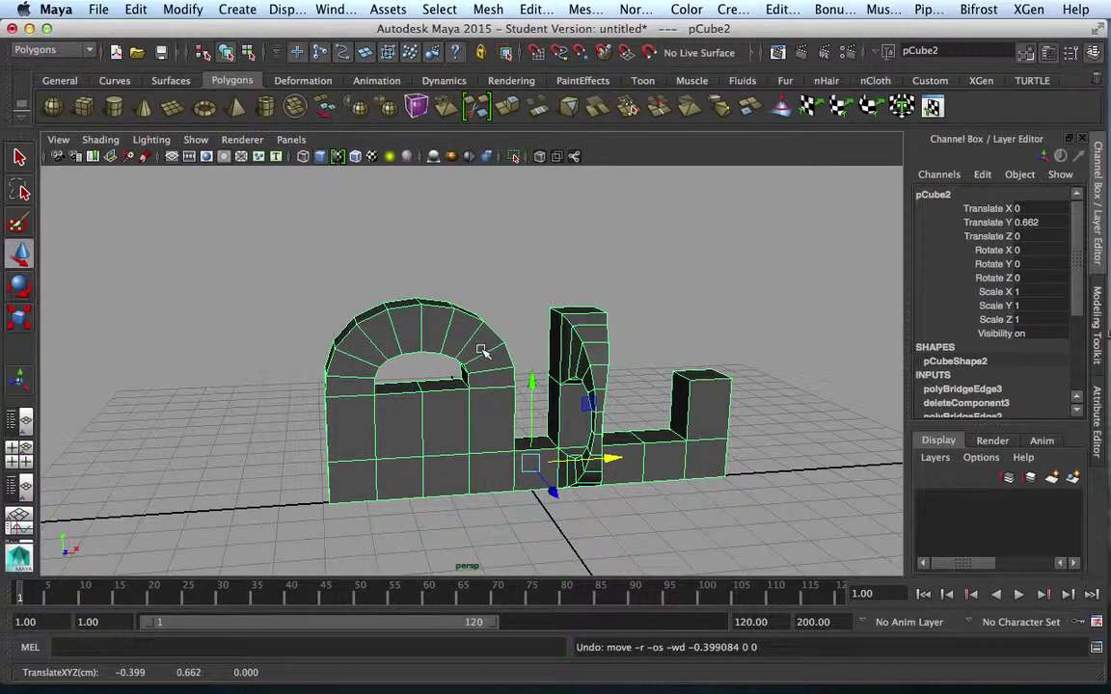
# Step: Delete the construction history of all objects in the scene
pyautogui.click(135, 8)
pyautogui.moveTo(184, 228)
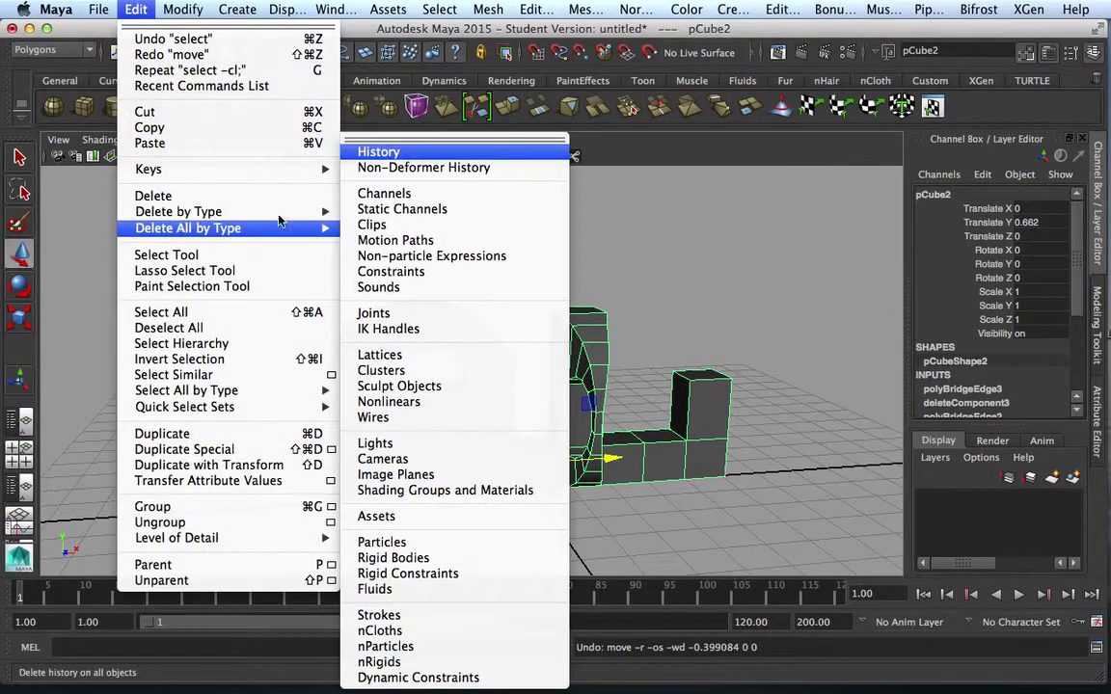
pyautogui.click(417, 155)
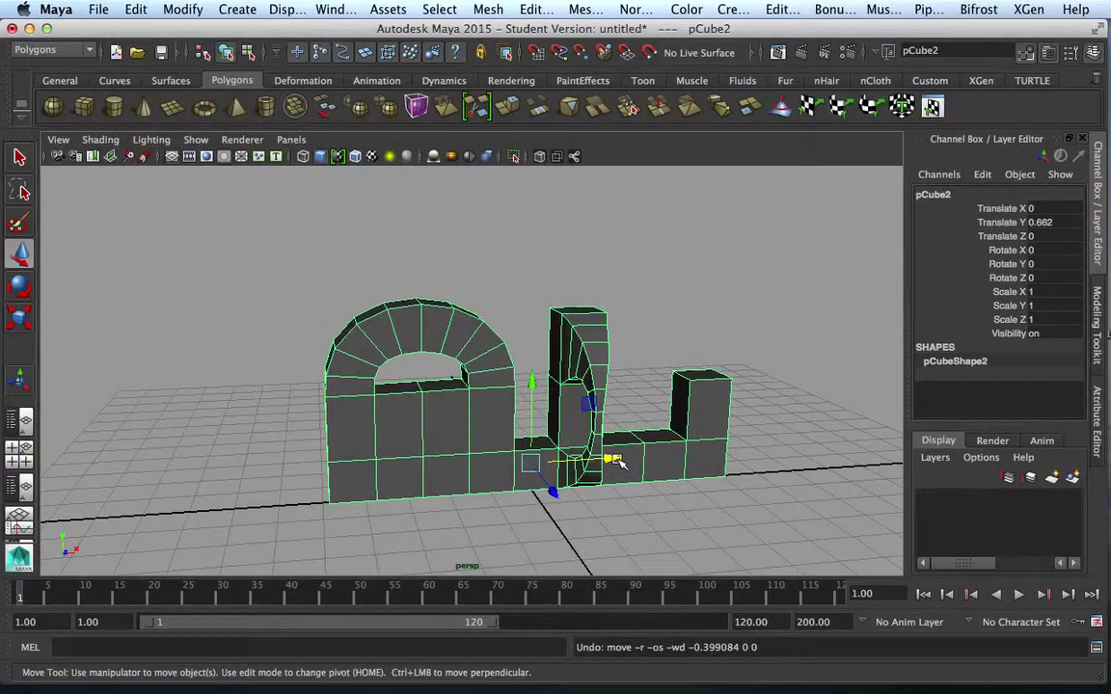
# Step: Move the bridged beam in negative X until it stands clear of the grid's centre
pyautogui.moveTo(617, 463); pyautogui.dragTo(349, 464)
pyautogui.scroll(-3, 364, 453)
pyautogui.moveTo(413, 436); pyautogui.dragTo(303, 438)
# Step: Create a polygon cube and set its width, height and depth subdivisions to 4
pyautogui.click(83, 112)
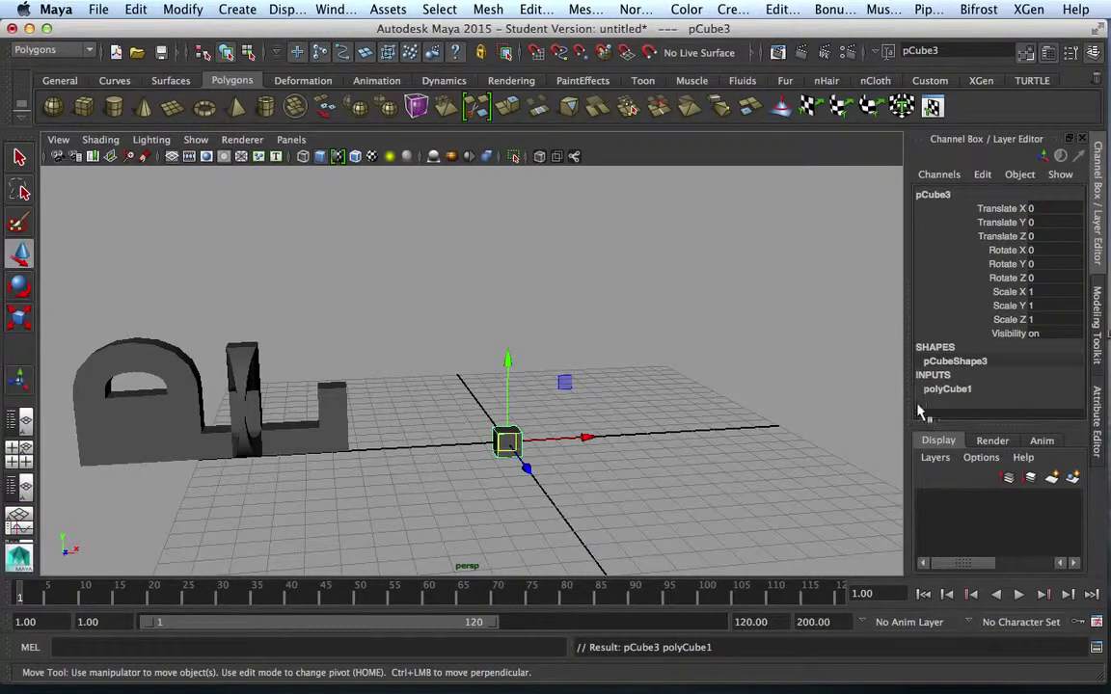
pyautogui.click(944, 391)
pyautogui.scroll(-3, 1065, 352)
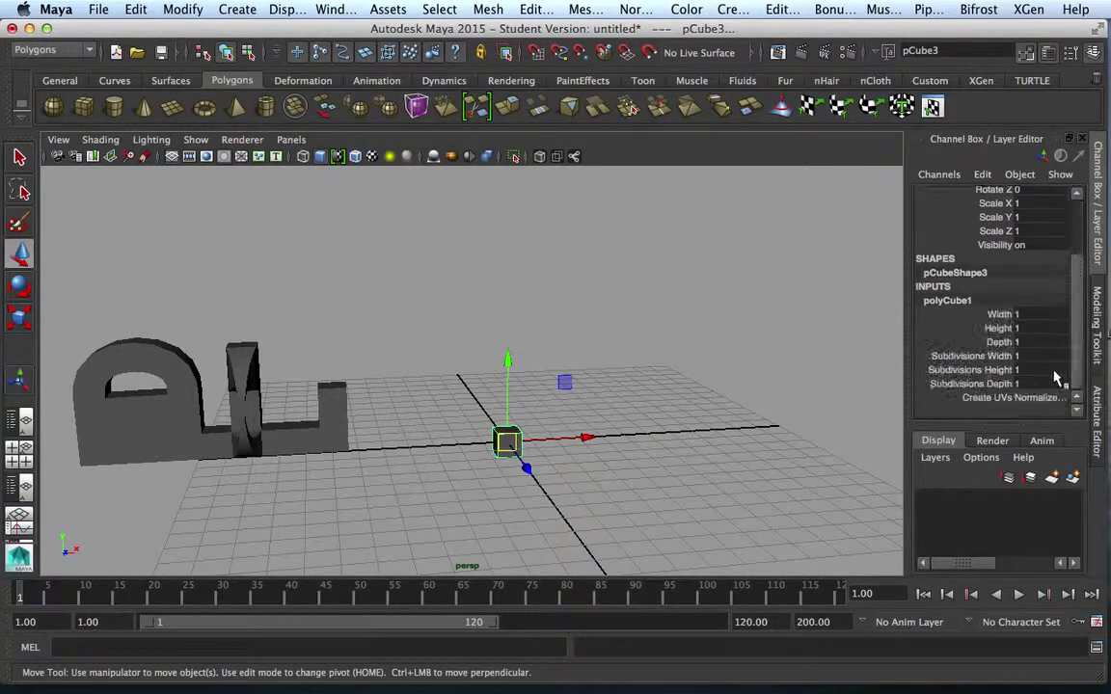
pyautogui.moveTo(1020, 356); pyautogui.dragTo(1029, 386)
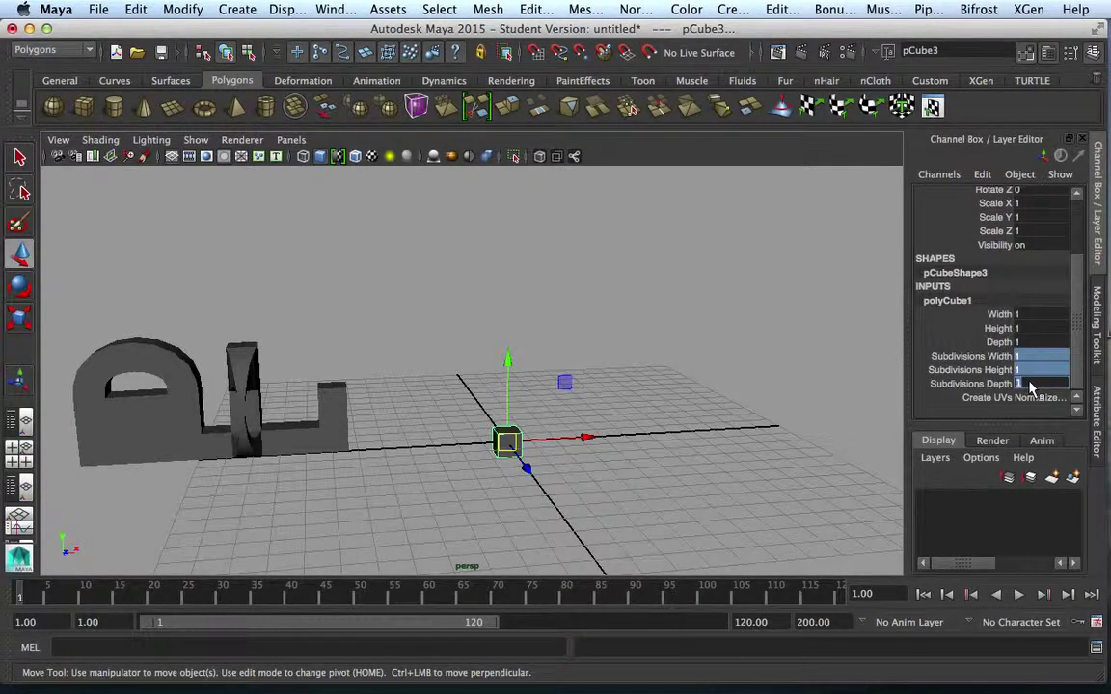
pyautogui.write('4')
pyautogui.press('Return')
# Step: Stretch the new cube vertically into a tall box and raise it to a Y position of about 1.44
pyautogui.press('r')
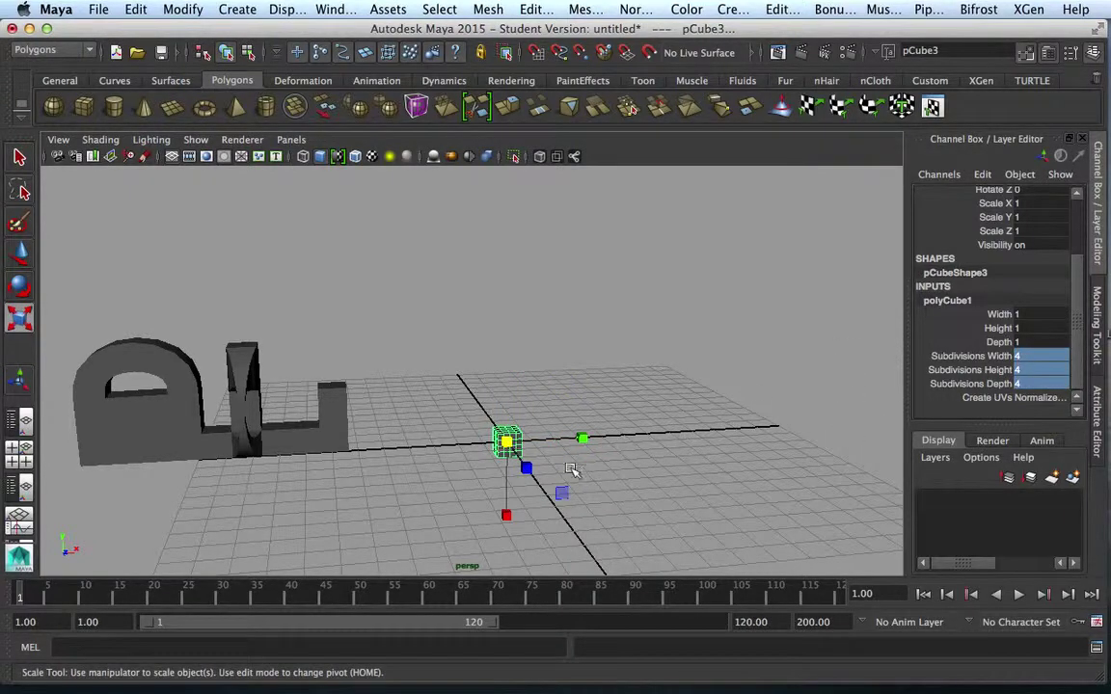
pyautogui.moveTo(506, 515); pyautogui.dragTo(528, 652)
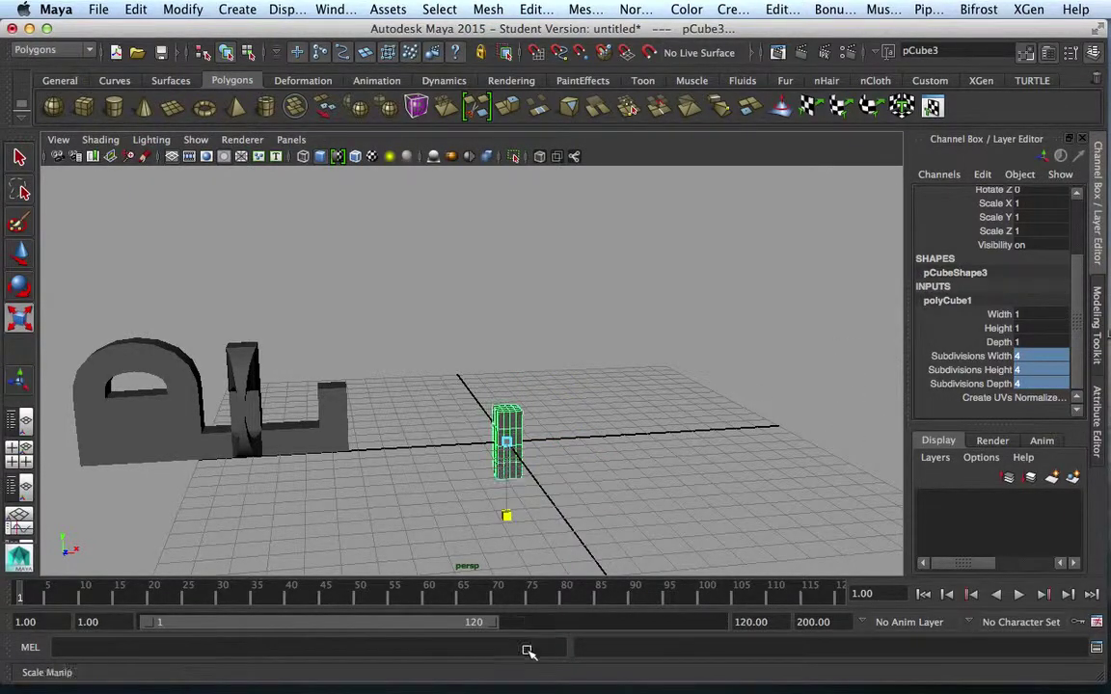
pyautogui.press('w')
pyautogui.moveTo(511, 366); pyautogui.dragTo(514, 328)
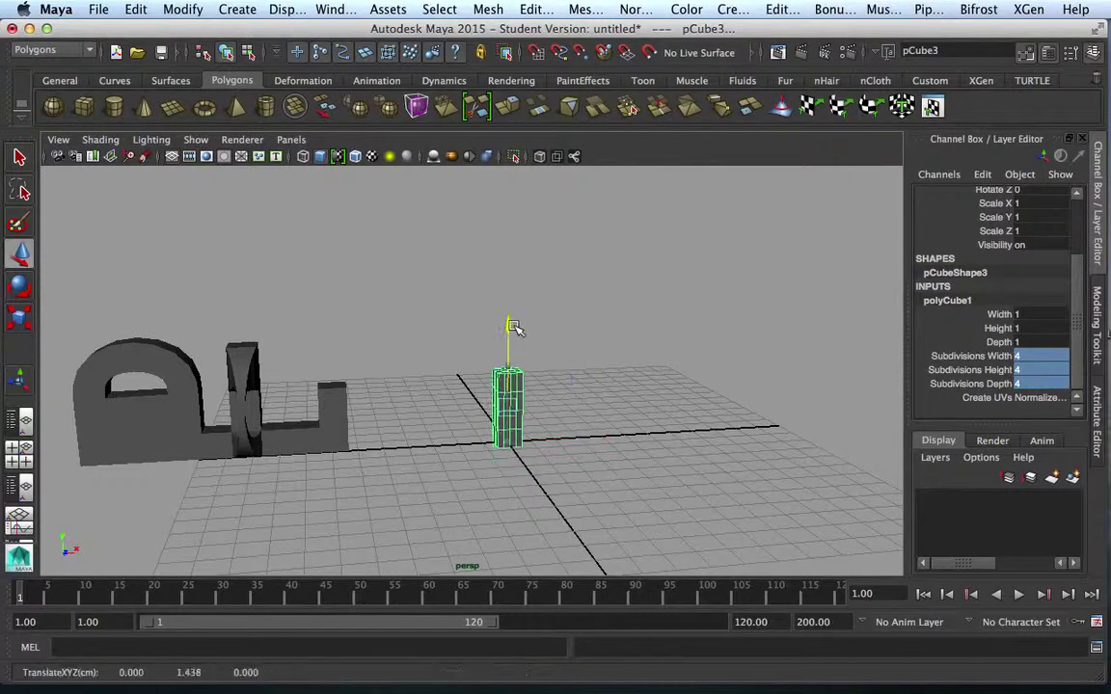
# Step: Enlarge the tall box uniformly to a scale of about 2.54 and raise it so its base sits near the grid
pyautogui.scroll(5, 605, 409)
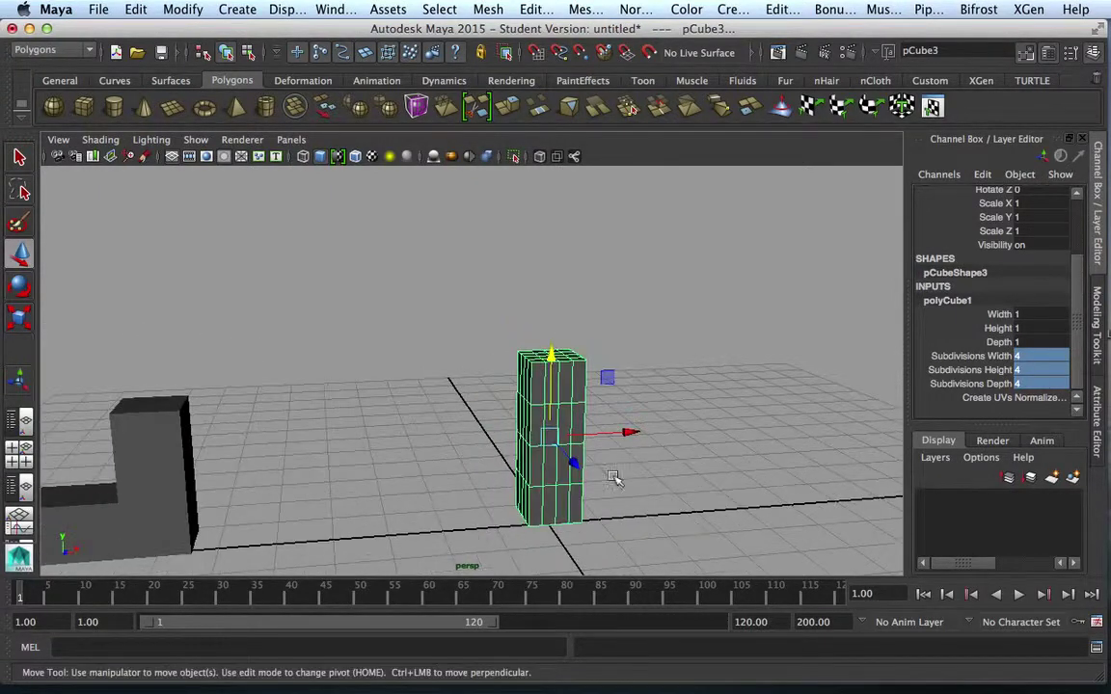
pyautogui.keyDown('alt'); pyautogui.moveTo(613, 478); pyautogui.dragTo(492, 417); pyautogui.keyUp('alt')
pyautogui.press('r')
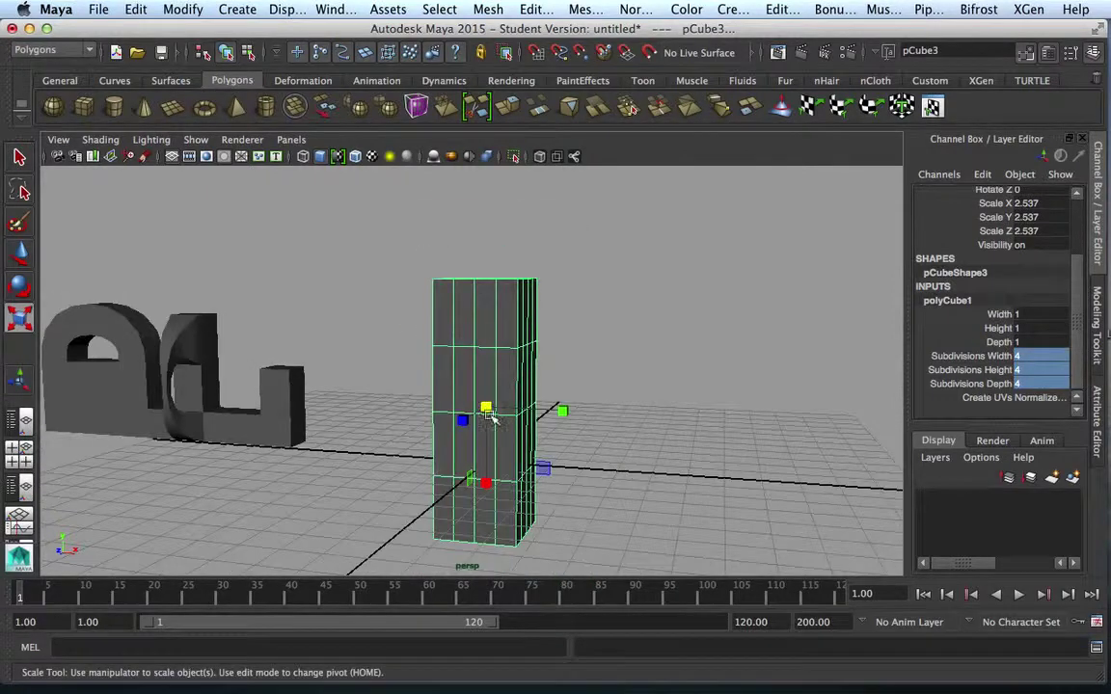
pyautogui.press('w')
pyautogui.moveTo(497, 332); pyautogui.dragTo(505, 253)
pyautogui.keyDown('alt'); pyautogui.moveTo(585, 421); pyautogui.dragTo(565, 427); pyautogui.keyUp('alt')
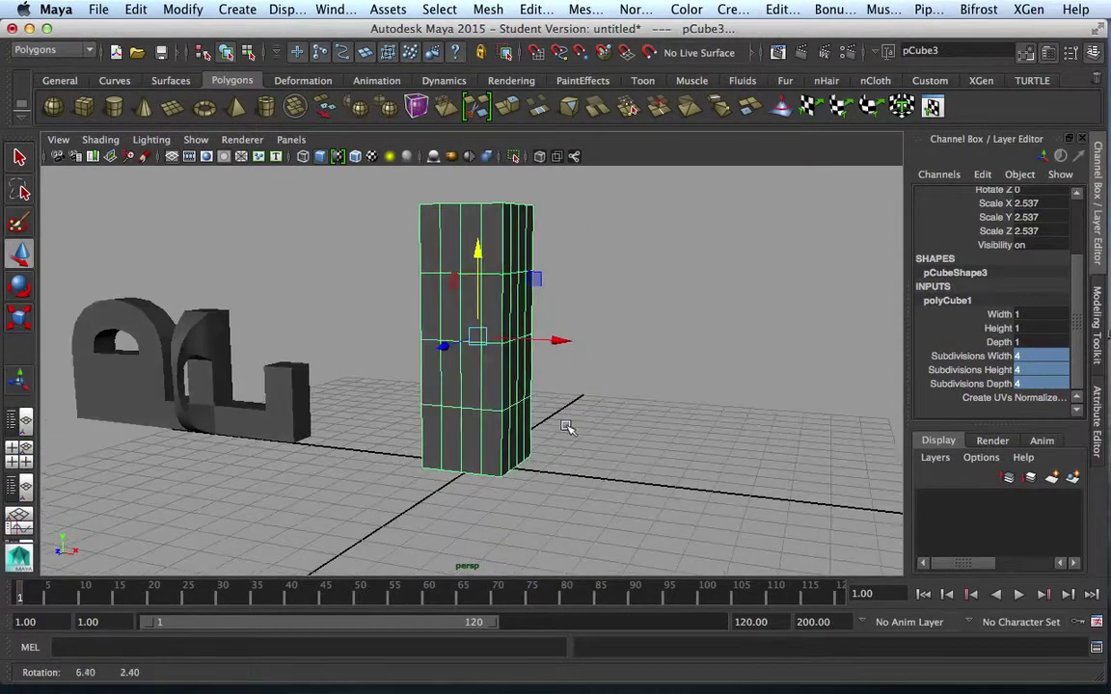
# Step: Switch the box to face selection, pick neighbouring faces in its middle rows individually and clear the selection
pyautogui.rightClick(495, 390)
pyautogui.click(492, 336)
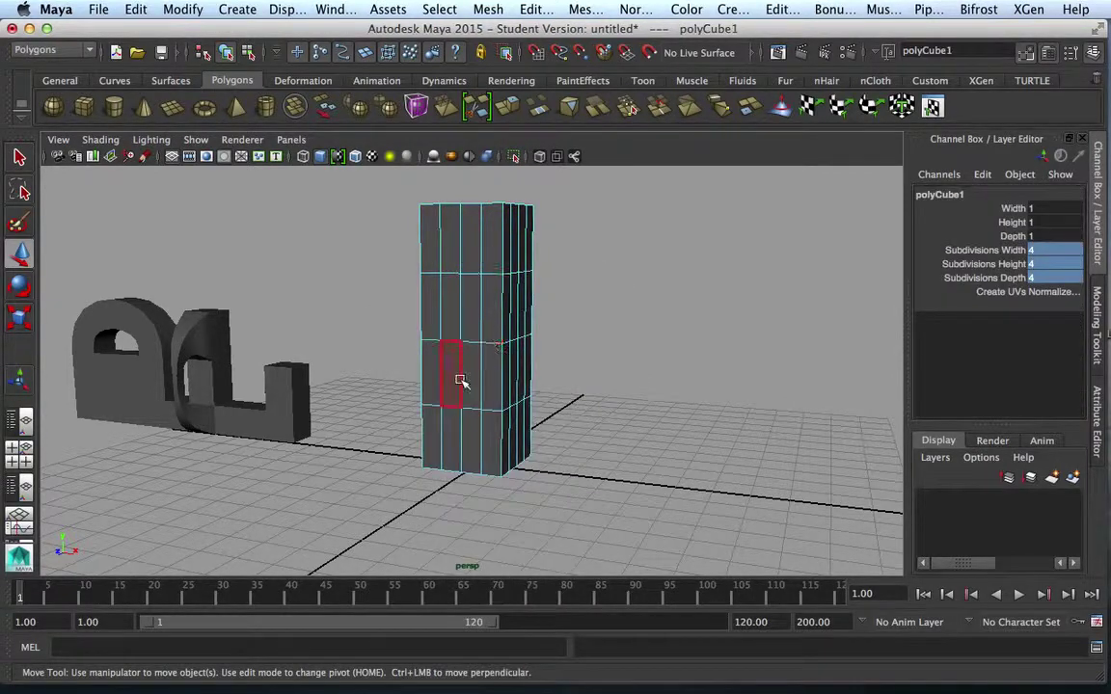
pyautogui.click(430, 330)
pyautogui.keyDown('shift'); pyautogui.click(432, 305); pyautogui.keyUp('shift')
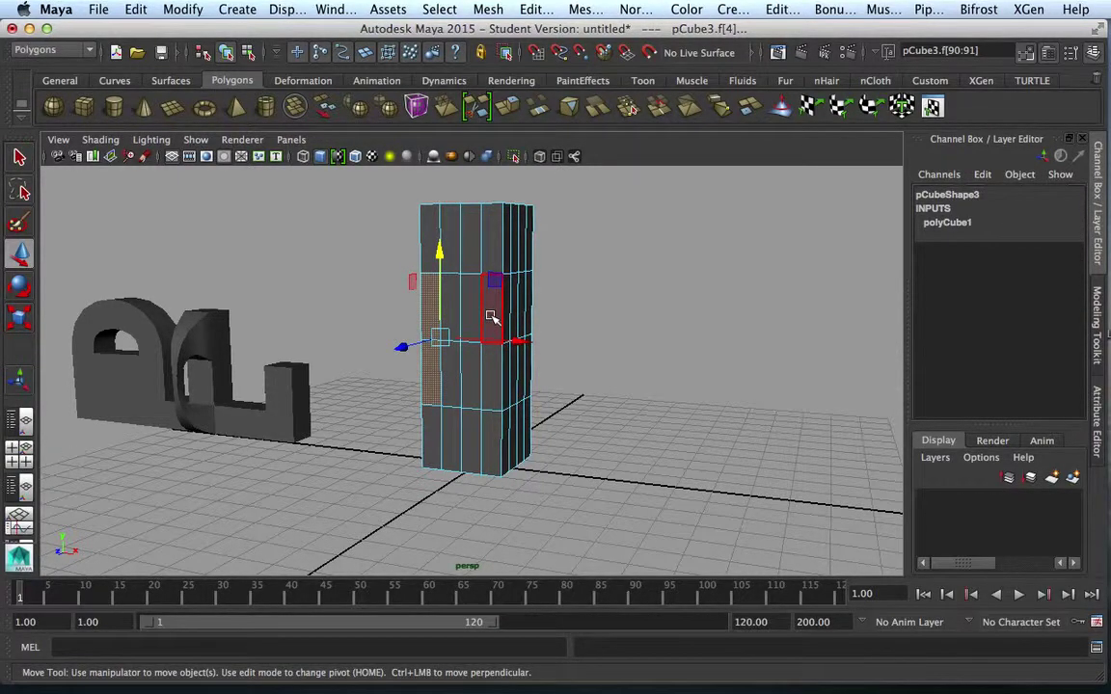
pyautogui.click(492, 316)
pyautogui.click(576, 372)
# Step: Select the horizontal loop of faces in the box's second row from the top and clear the selection
pyautogui.click(434, 311)
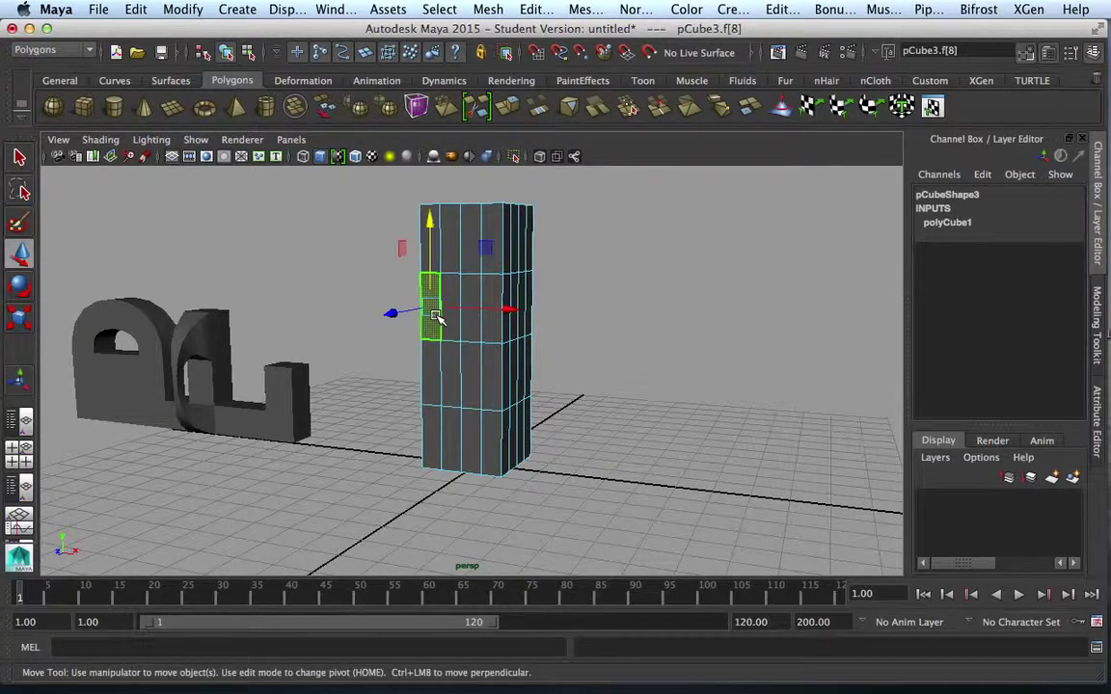
pyautogui.keyDown('shift'); pyautogui.doubleClick(445, 310); pyautogui.keyUp('shift')
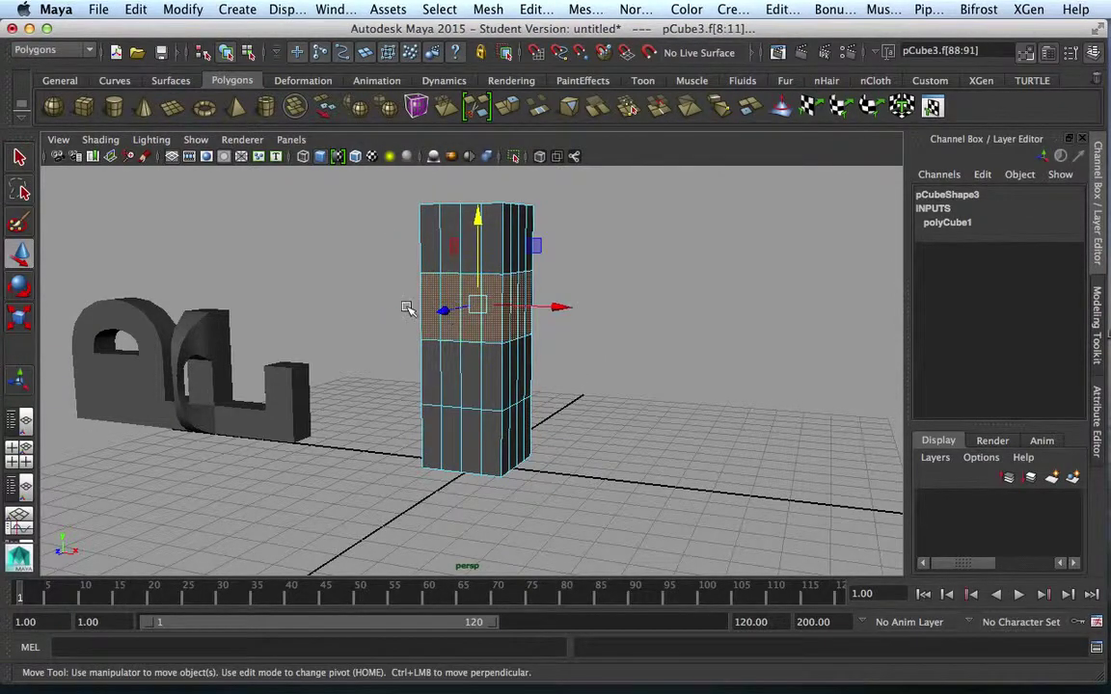
pyautogui.click(598, 331)
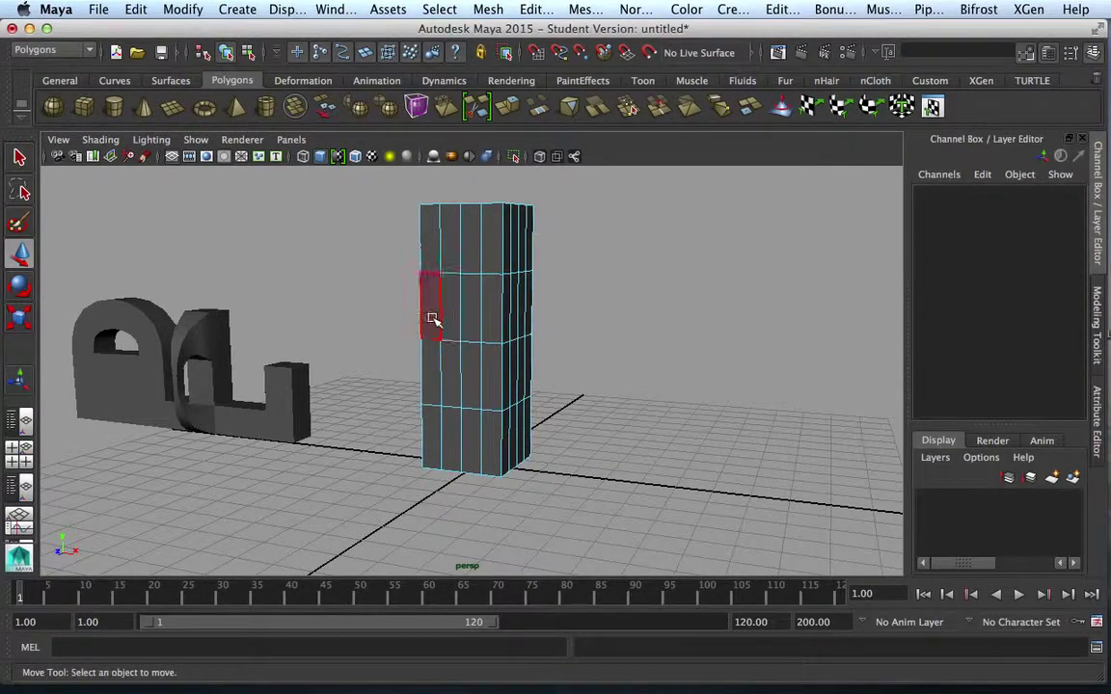
# Step: Select the eight faces in the two middle rows of the tall box's front side
pyautogui.click(447, 318)
pyautogui.keyDown('shift'); pyautogui.click(449, 316); pyautogui.keyUp('shift')
pyautogui.keyDown('shift'); pyautogui.click(471, 314); pyautogui.keyUp('shift')
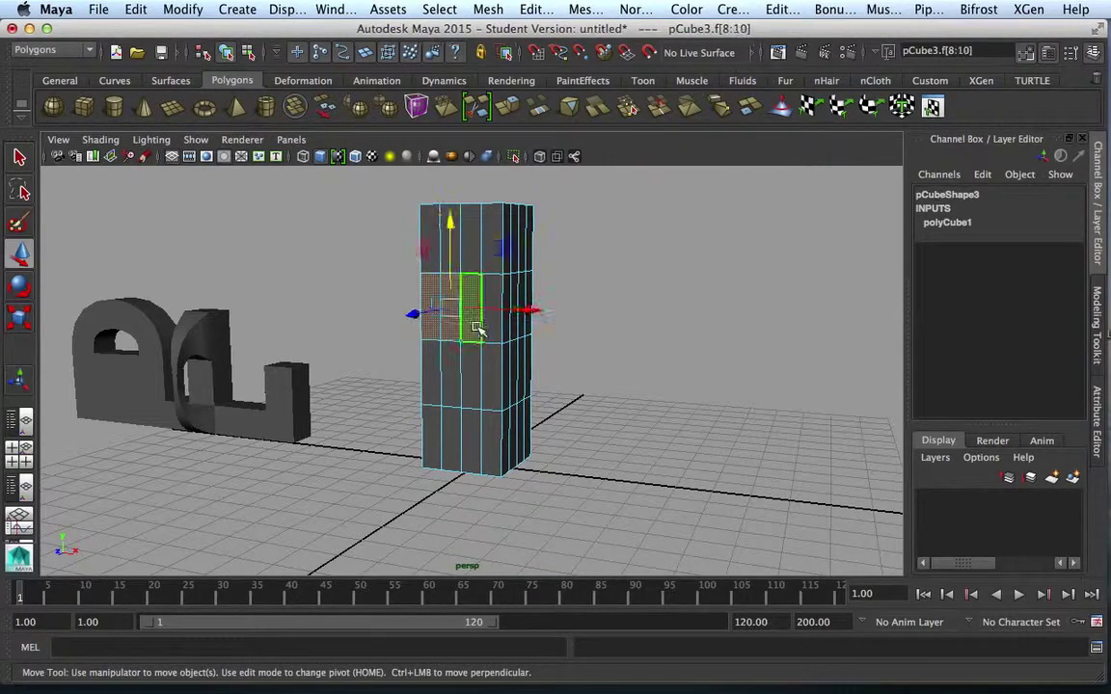
pyautogui.keyDown('shift'); pyautogui.click(493, 311); pyautogui.keyUp('shift')
pyautogui.keyDown('shift'); pyautogui.click(493, 367); pyautogui.keyUp('shift')
pyautogui.keyDown('shift'); pyautogui.click(461, 376); pyautogui.keyUp('shift')
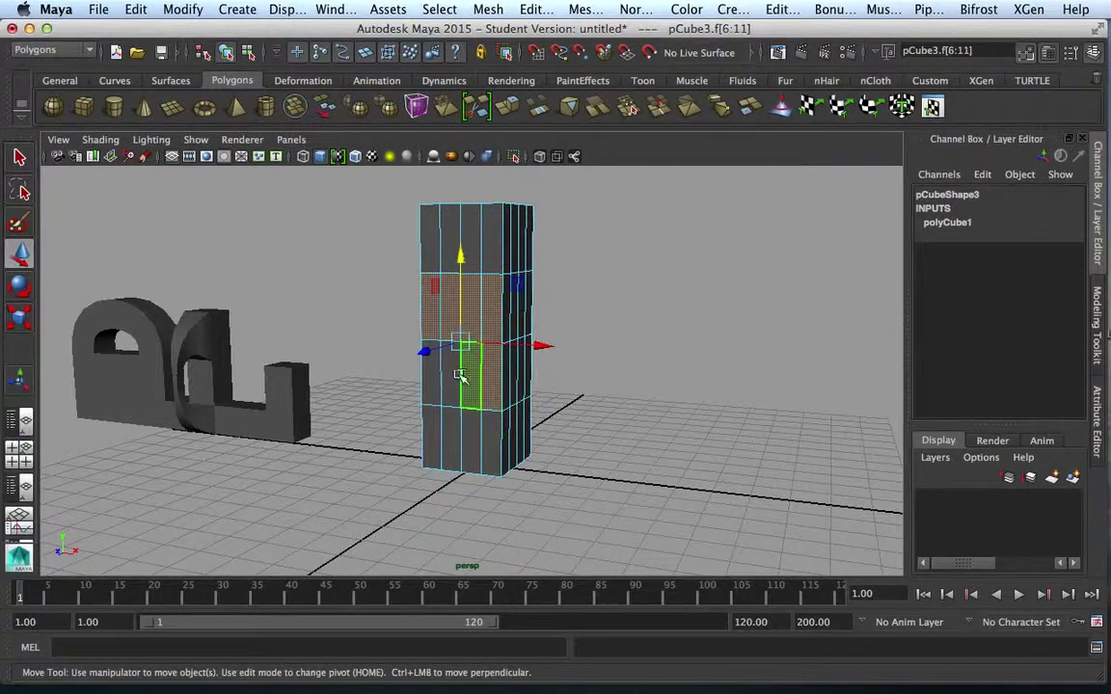
pyautogui.keyDown('shift'); pyautogui.click(436, 377); pyautogui.keyUp('shift')
pyautogui.keyDown('shift'); pyautogui.click(436, 377); pyautogui.keyUp('shift')
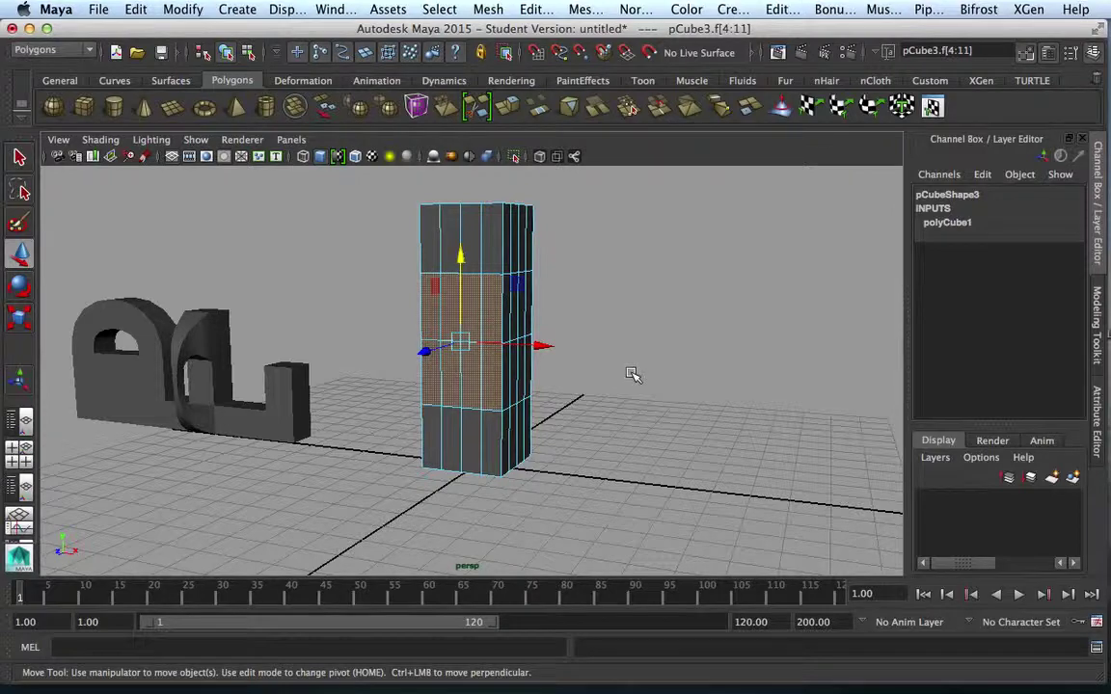
pyautogui.keyDown('alt'); pyautogui.moveTo(612, 361); pyautogui.dragTo(620, 387, button='middle'); pyautogui.keyUp('alt')
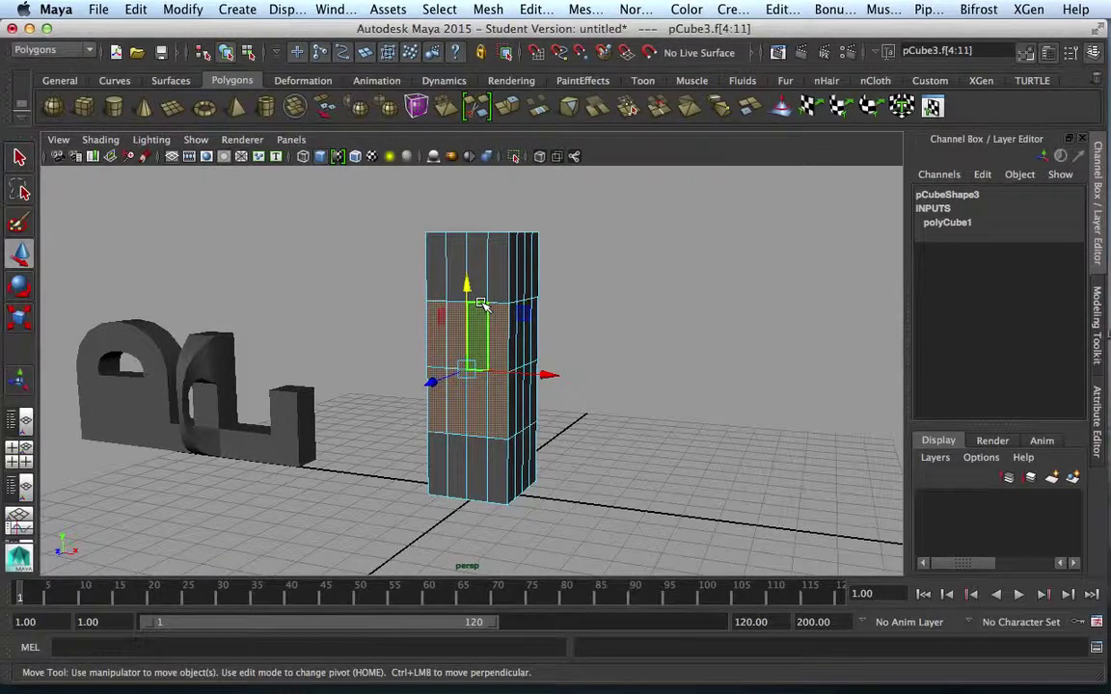
# Step: Switch the box to edge selection, pick edges along the top of its second row and return to object mode
pyautogui.moveTo(481, 303); pyautogui.dragTo(482, 256, button='right')
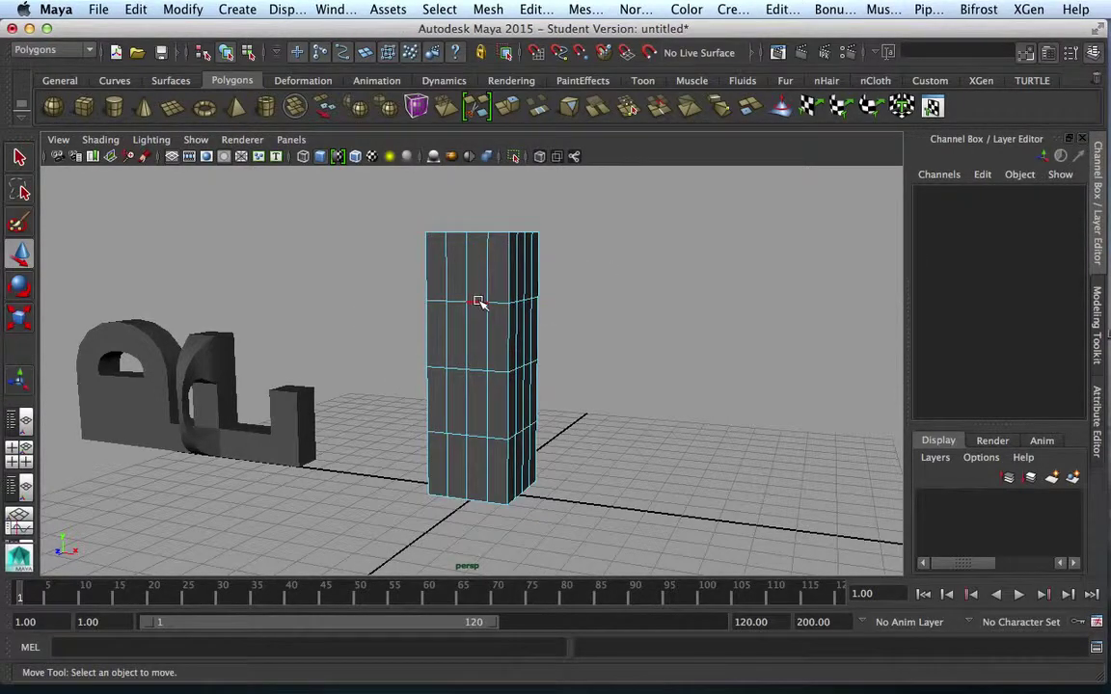
pyautogui.click(479, 303)
pyautogui.keyDown('shift'); pyautogui.click(437, 303); pyautogui.keyUp('shift')
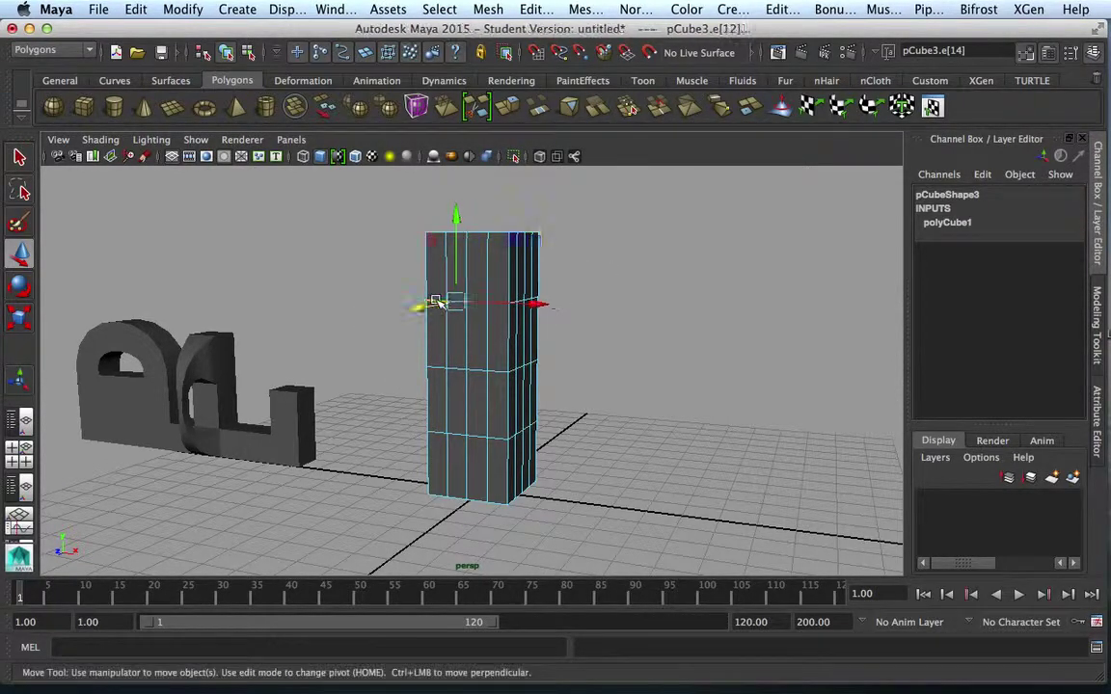
pyautogui.moveTo(495, 295); pyautogui.dragTo(540, 276, button='right')
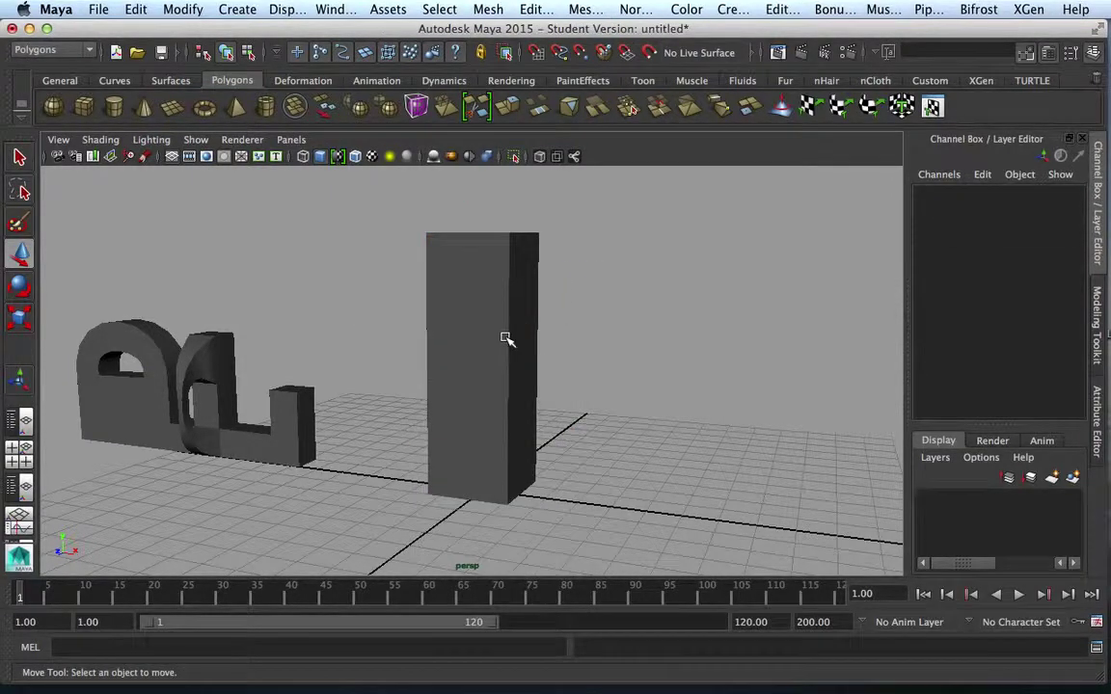
# Step: Turn on wireframe on shaded so every object shows its edges, and deselect the box
pyautogui.click(506, 339)
pyautogui.click(320, 154)
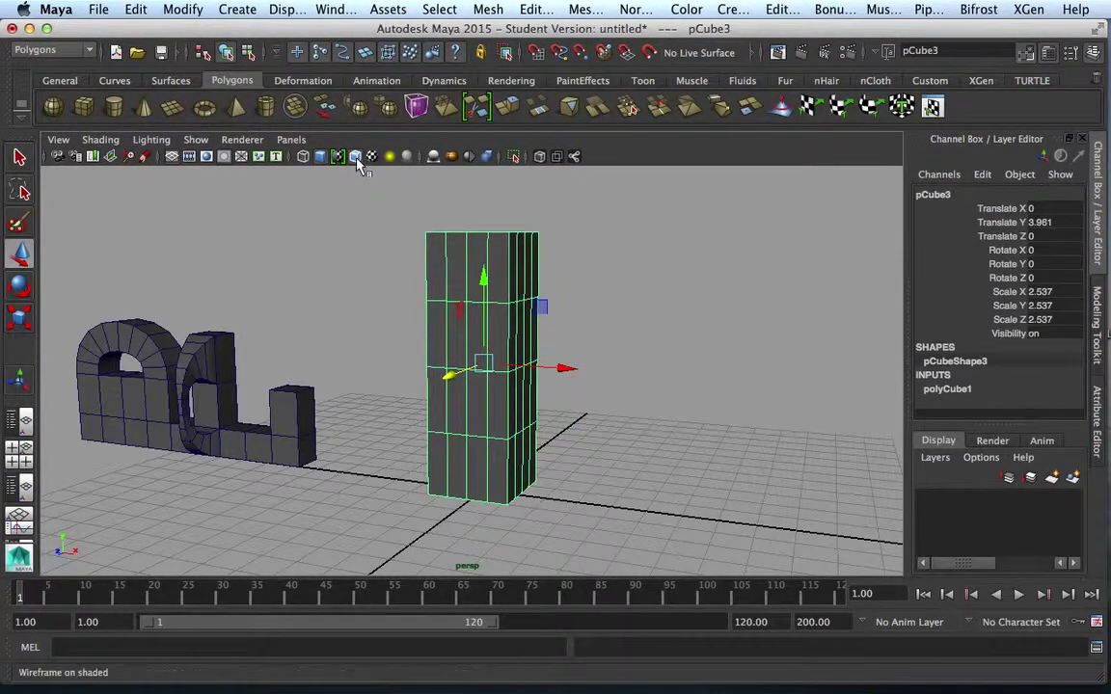
pyautogui.click(320, 154)
pyautogui.click(570, 269)
pyautogui.click(476, 344)
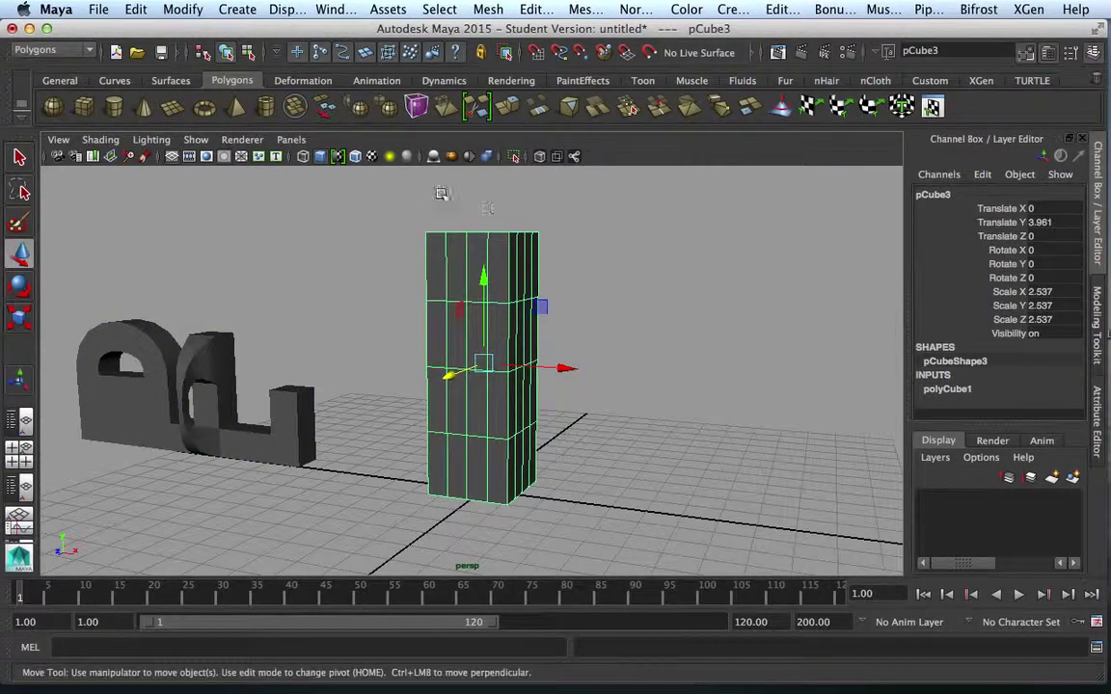
pyautogui.click(354, 158)
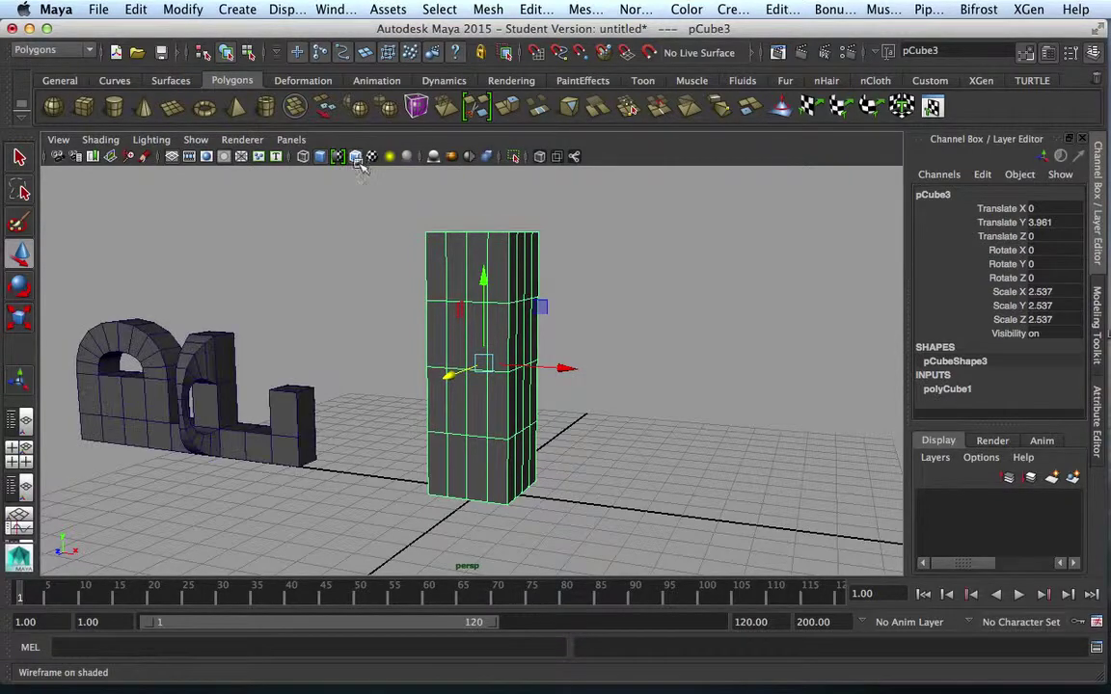
pyautogui.click(326, 243)
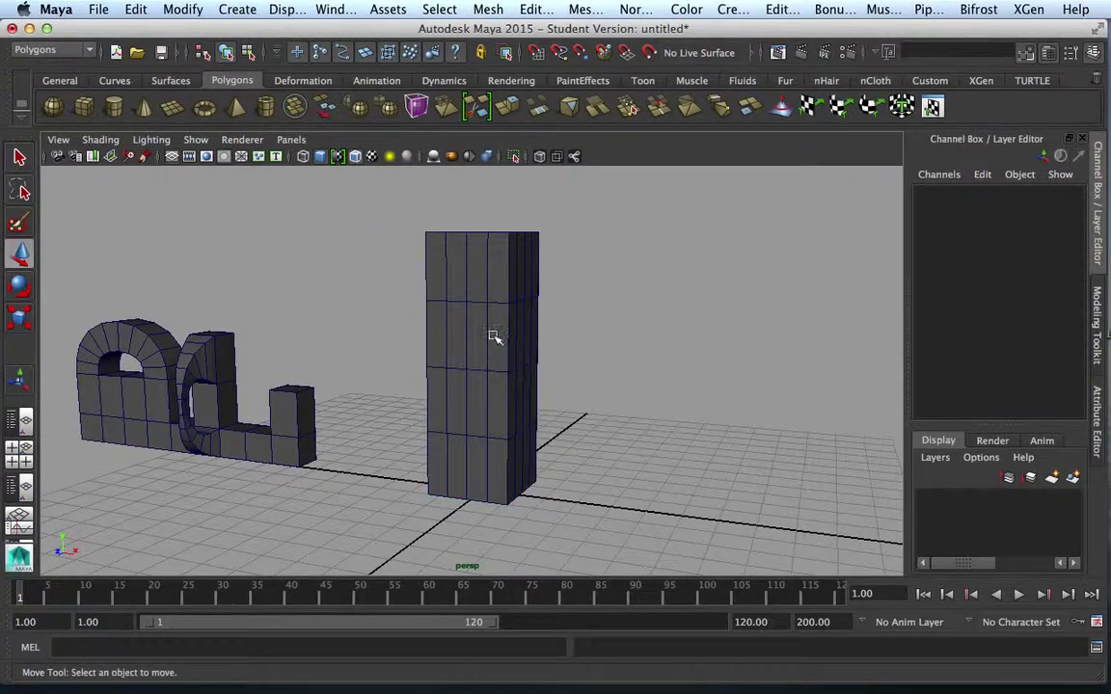
# Step: Activate Multi-Component selection in the Modeling Toolkit, switch to the Select tool and clear the box's component selection
pyautogui.scroll(3, 490, 332)
pyautogui.keyDown('alt'); pyautogui.moveTo(501, 342); pyautogui.dragTo(473, 376, button='middle'); pyautogui.keyUp('alt')
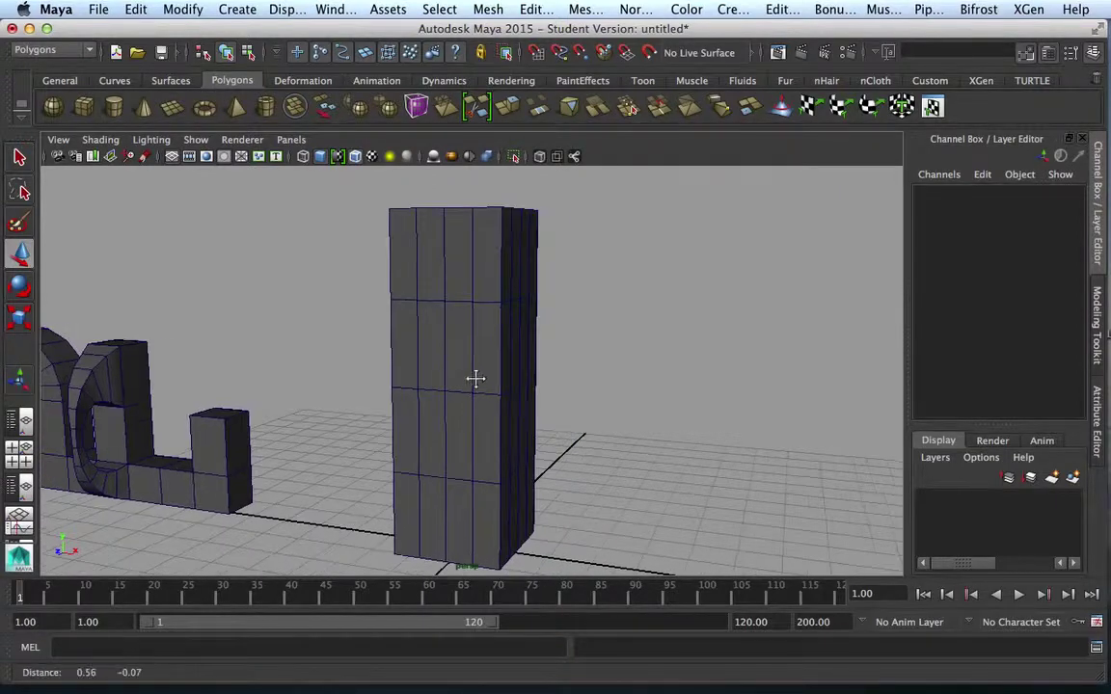
pyautogui.click(1097, 360)
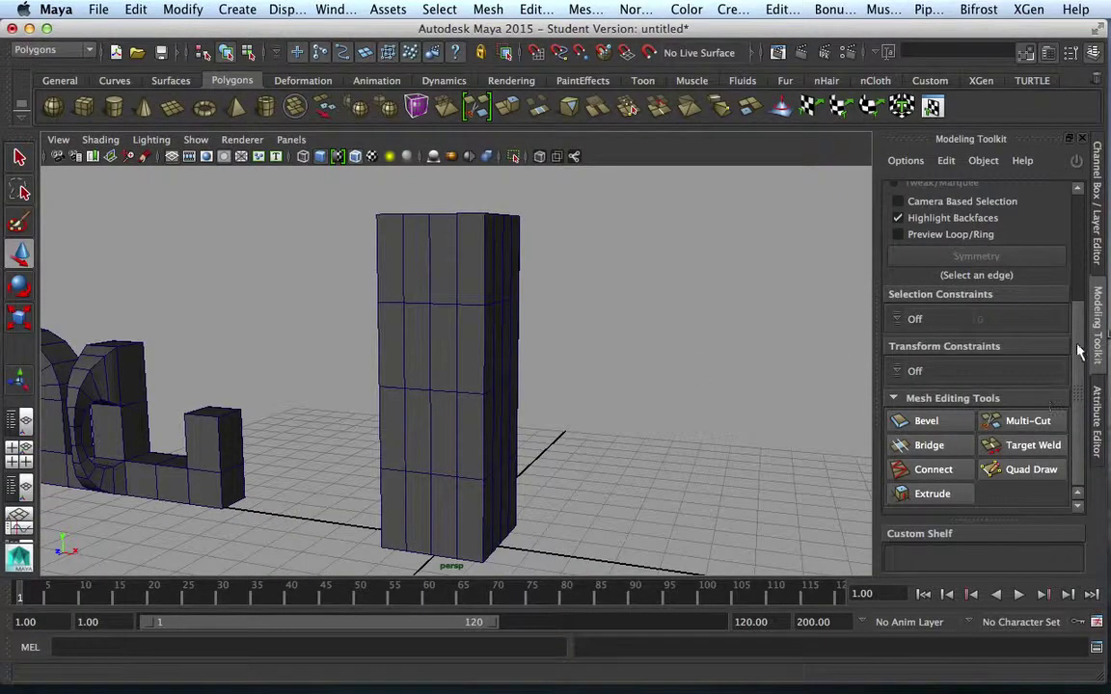
pyautogui.scroll(5, 1079, 308)
pyautogui.click(976, 217)
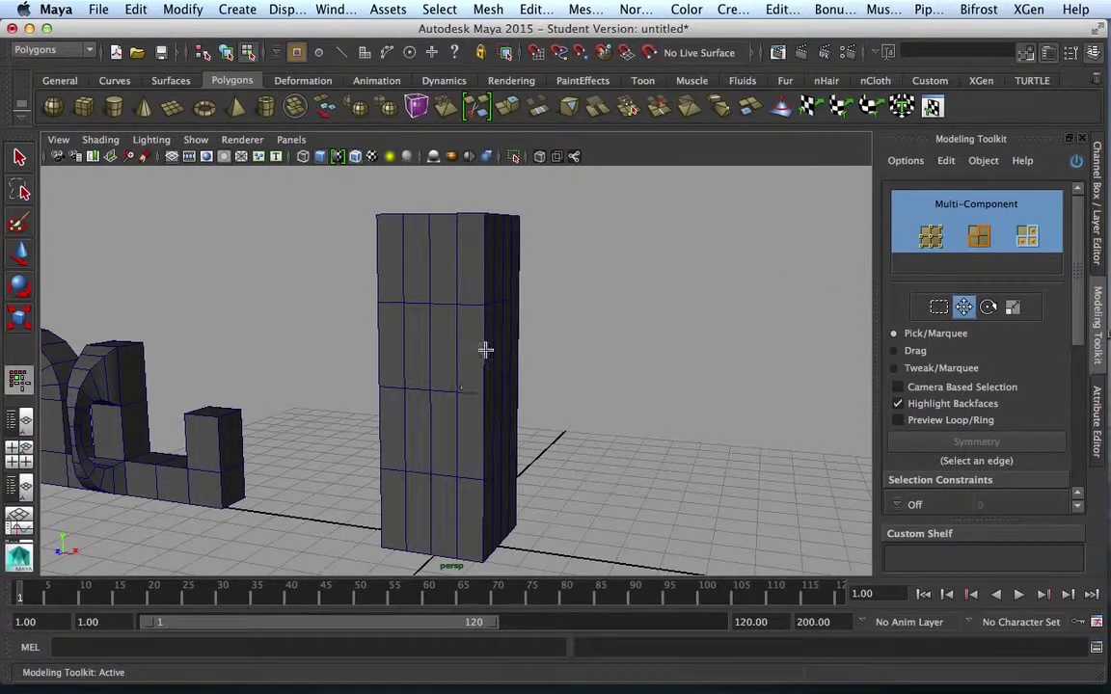
pyautogui.click(20, 156)
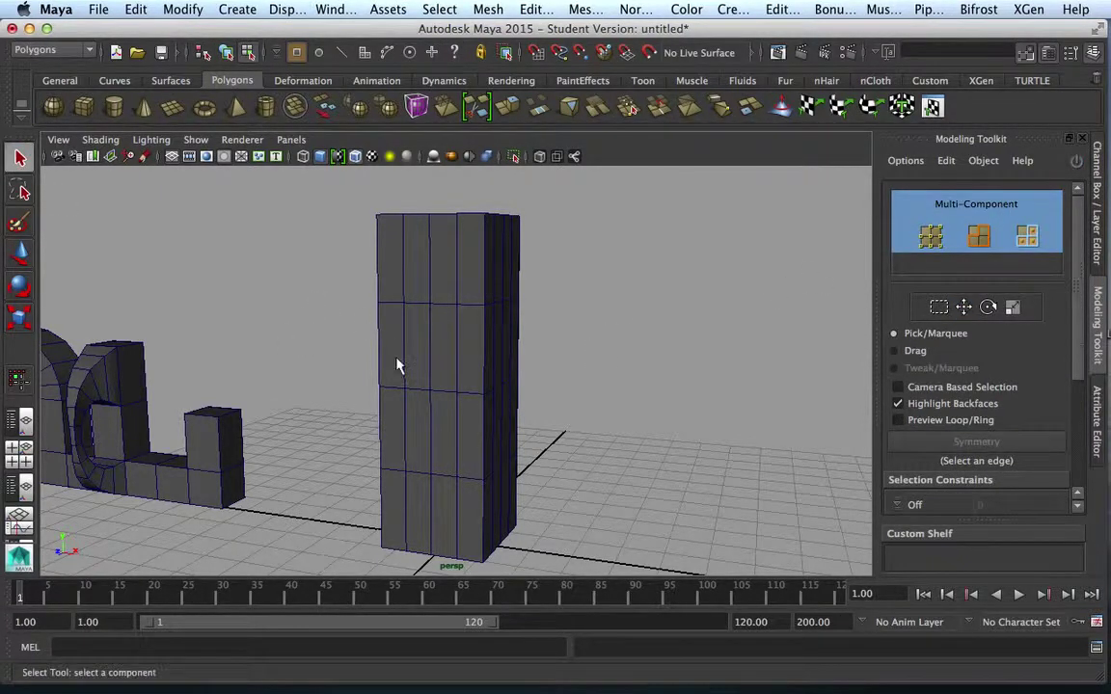
pyautogui.click(438, 305)
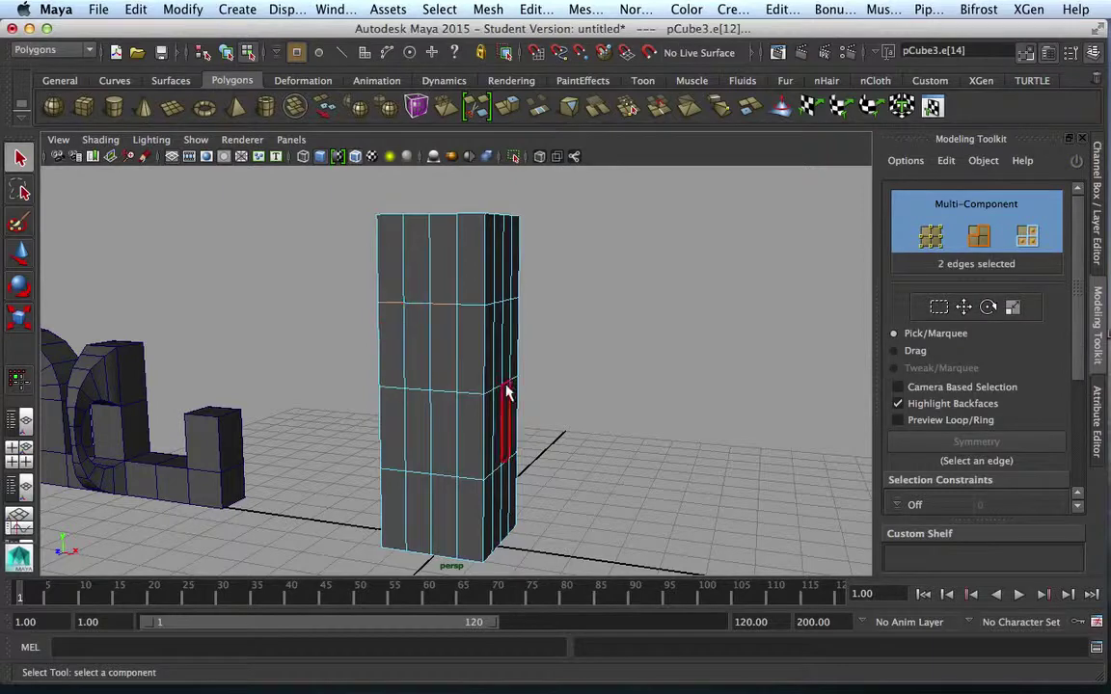
pyautogui.click(600, 350)
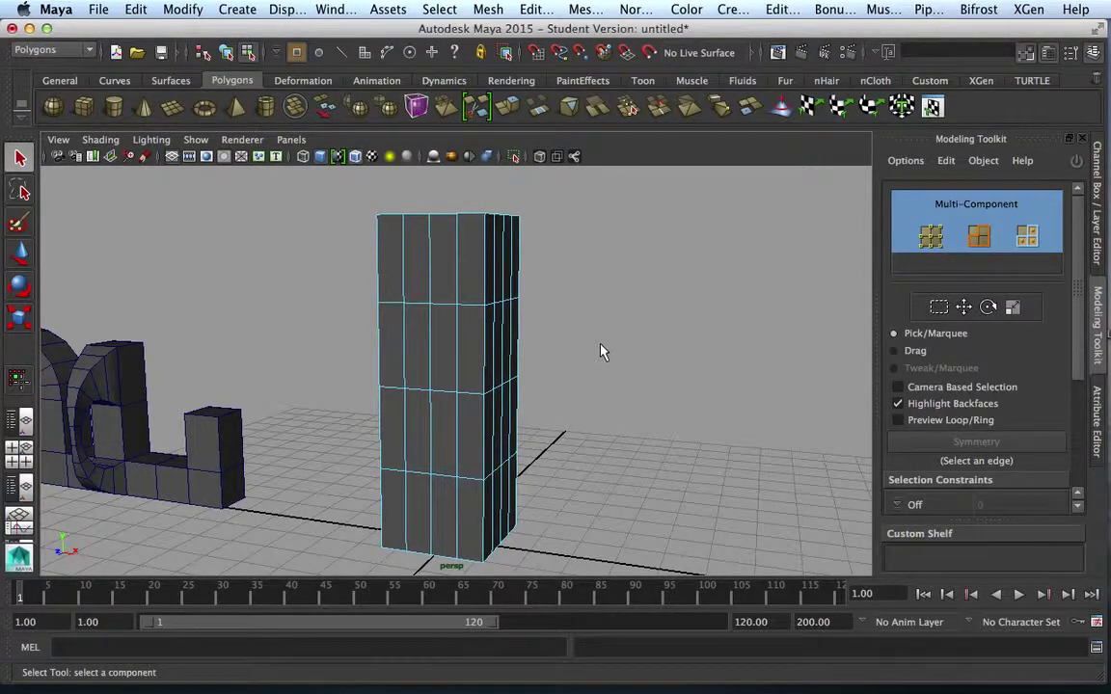
# Step: Using Multi-Component selection, select all front faces in the box's second and third rows
pyautogui.click(469, 366)
pyautogui.keyDown('shift'); pyautogui.click(421, 368); pyautogui.keyUp('shift')
pyautogui.keyDown('shift'); pyautogui.click(421, 368); pyautogui.keyUp('shift')
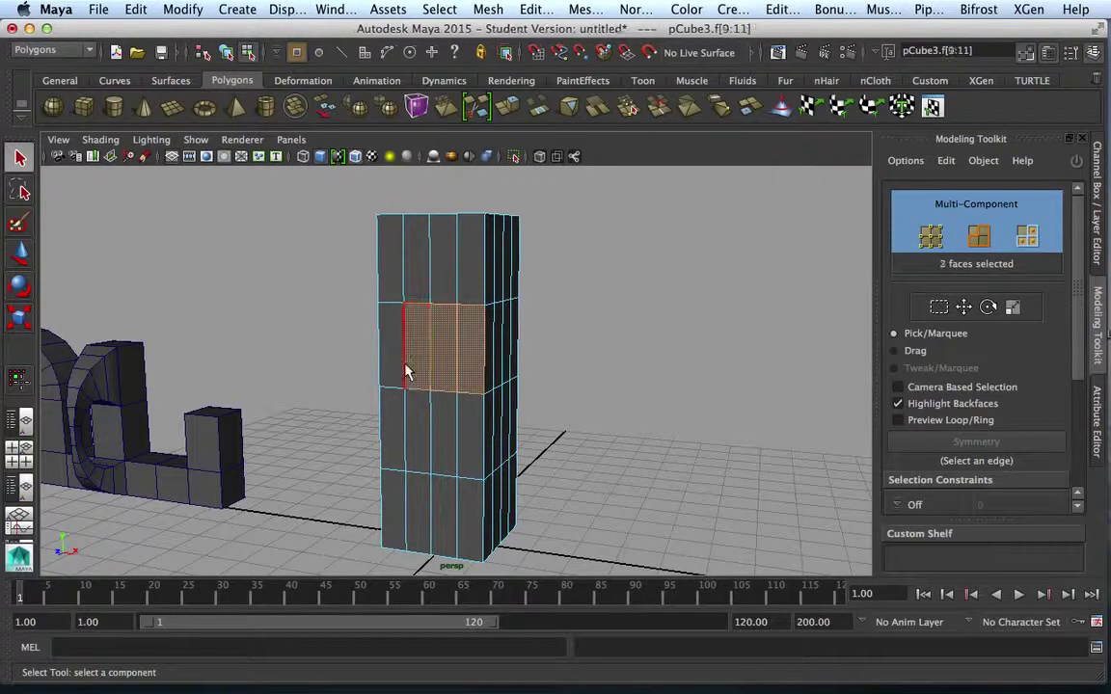
pyautogui.keyDown('shift'); pyautogui.click(390, 352); pyautogui.keyUp('shift')
pyautogui.keyDown('shift'); pyautogui.click(392, 422); pyautogui.keyUp('shift')
pyautogui.keyDown('shift'); pyautogui.click(417, 424); pyautogui.keyUp('shift')
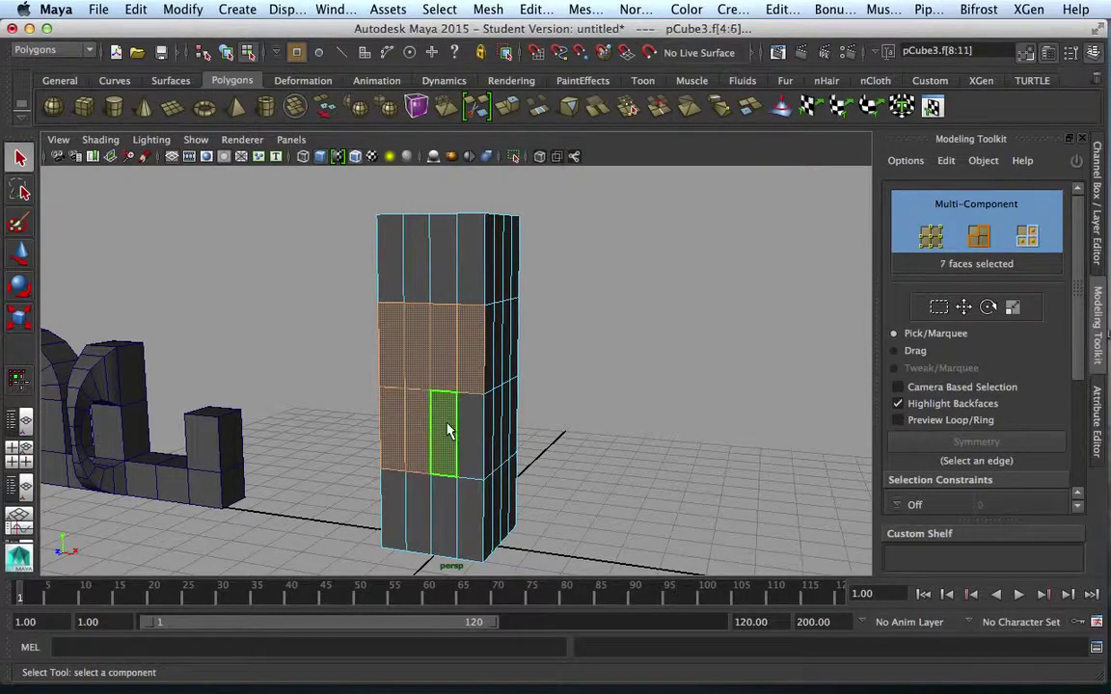
pyautogui.keyDown('shift'); pyautogui.click(465, 429); pyautogui.keyUp('shift')
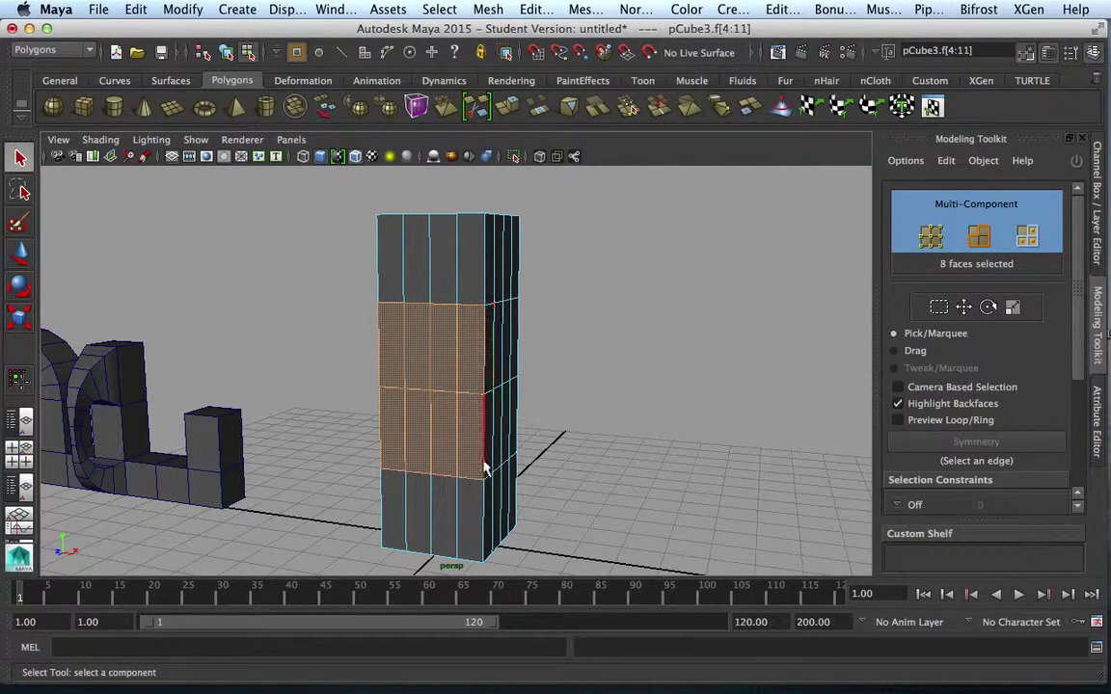
# Step: Add the four edges along the upper border of the selected faces and apply a Wedge
pyautogui.keyDown('shift'); pyautogui.click(442, 306); pyautogui.keyUp('shift')
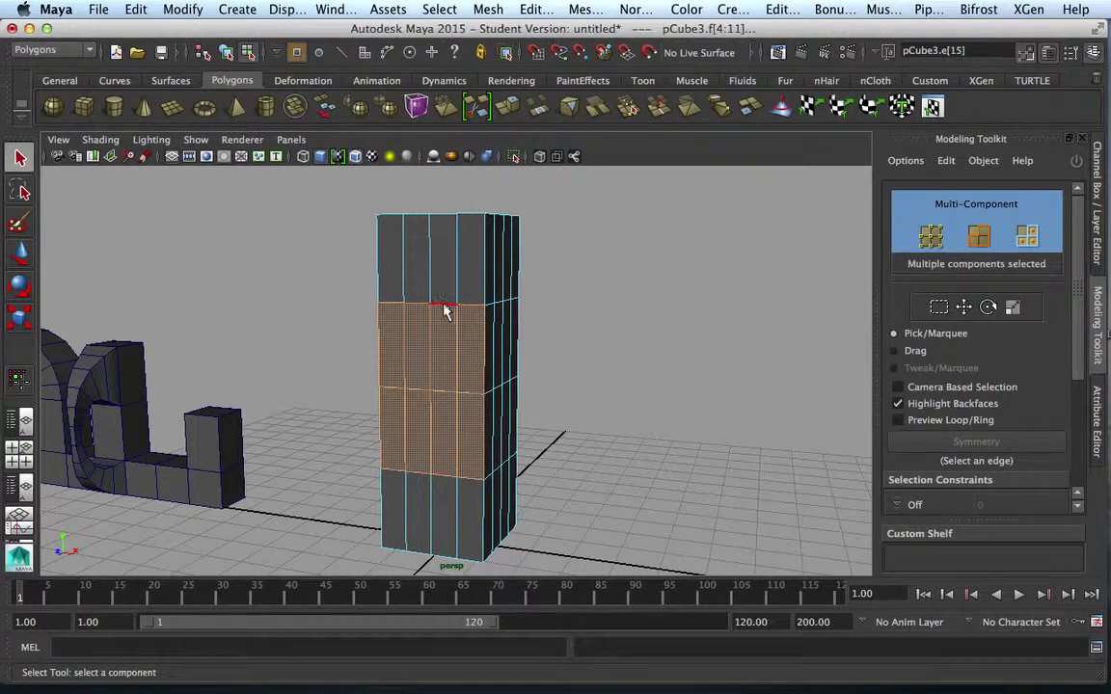
pyautogui.keyDown('shift'); pyautogui.click(405, 307); pyautogui.keyUp('shift')
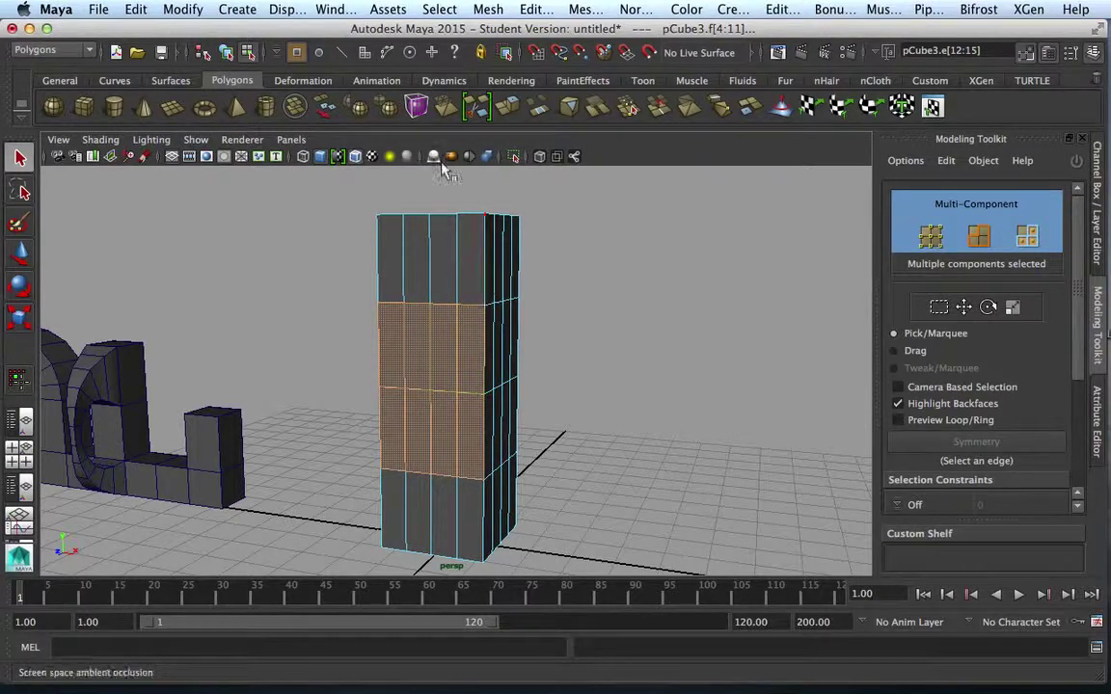
pyautogui.click(488, 10)
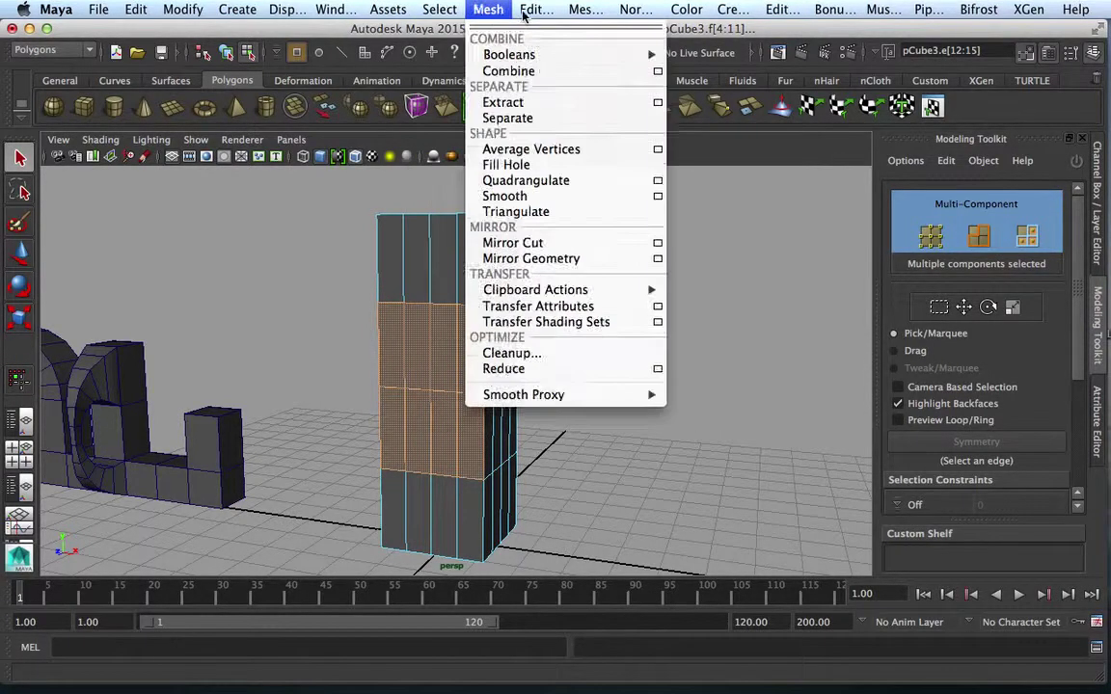
pyautogui.moveTo(543, 10)
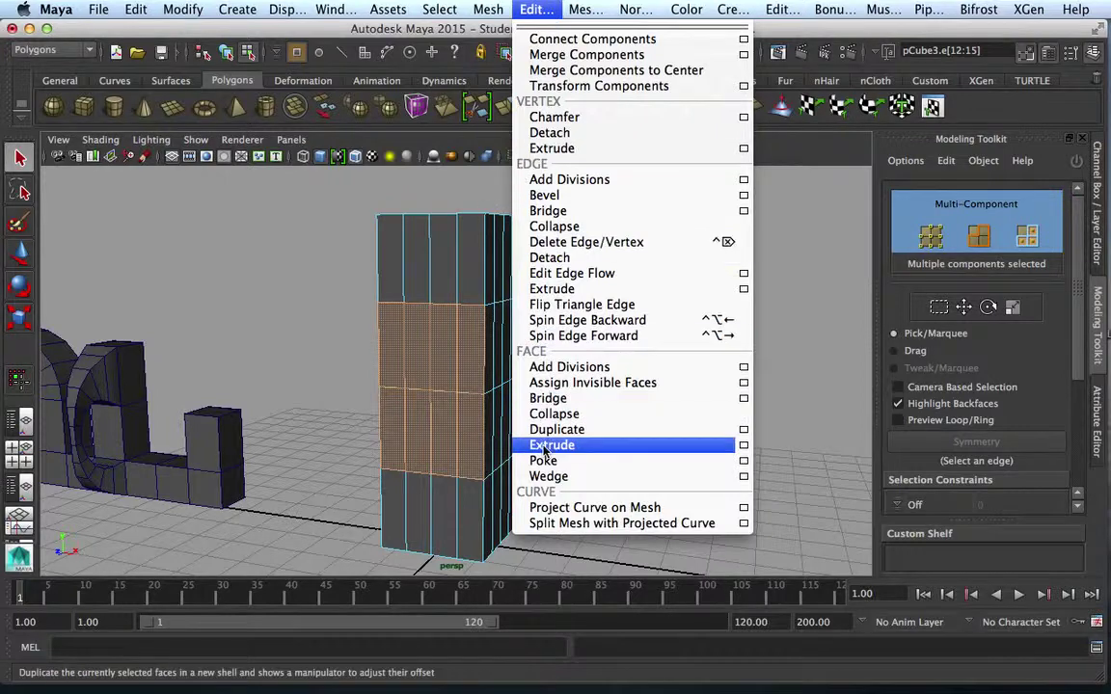
pyautogui.click(573, 476)
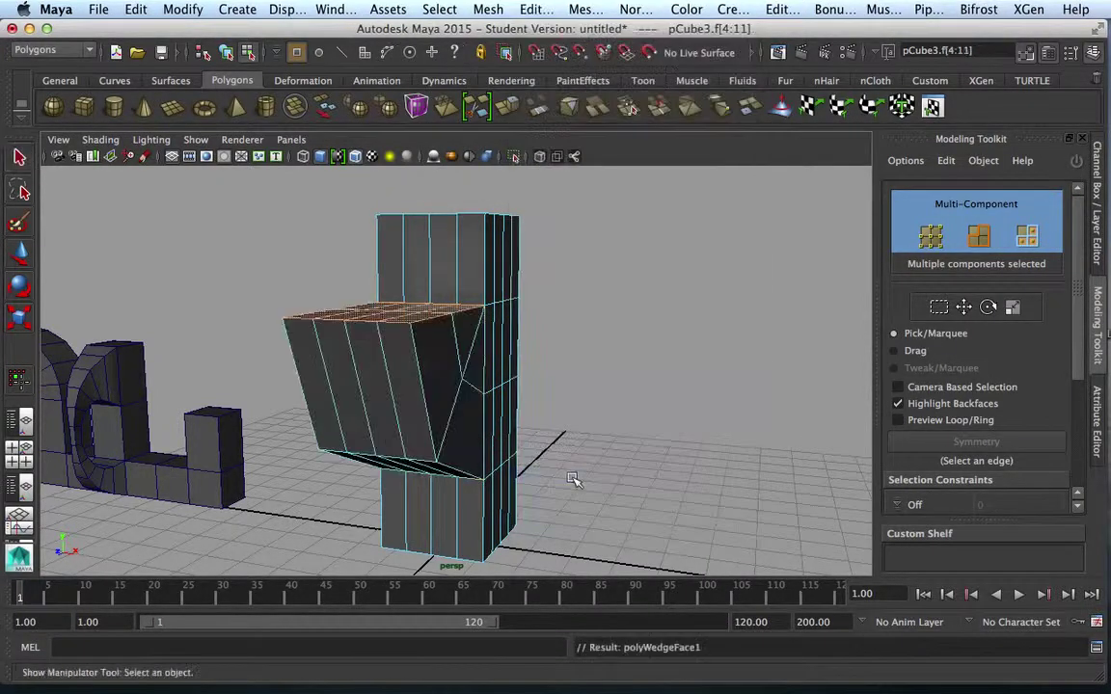
pyautogui.keyDown('alt'); pyautogui.moveTo(598, 435); pyautogui.dragTo(538, 436); pyautogui.keyUp('alt')
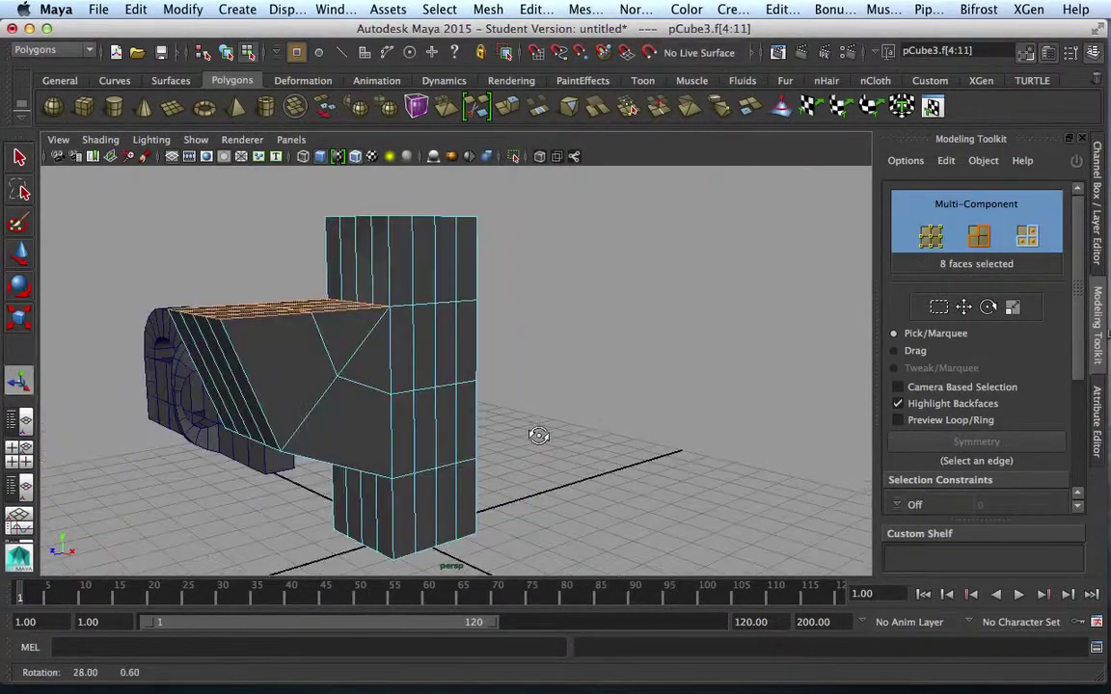
# Step: Raise the wedge's Divisions to 7 in its construction history
pyautogui.click(1096, 202)
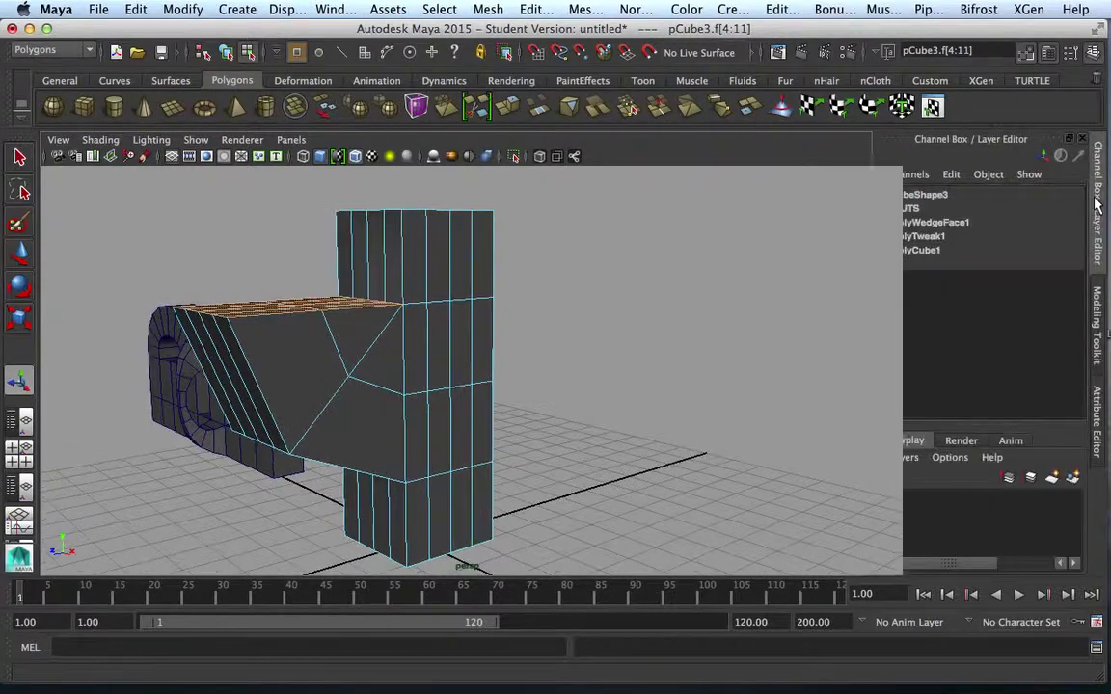
pyautogui.click(964, 224)
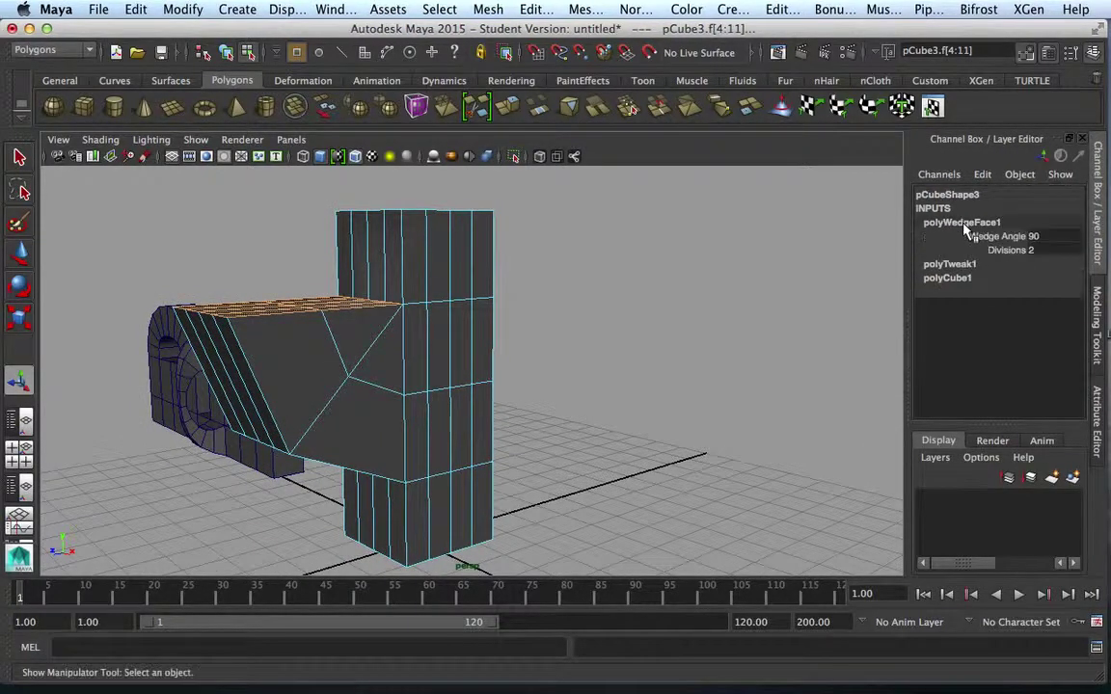
pyautogui.click(1007, 251)
pyautogui.moveTo(765, 278); pyautogui.dragTo(801, 279, button='middle')
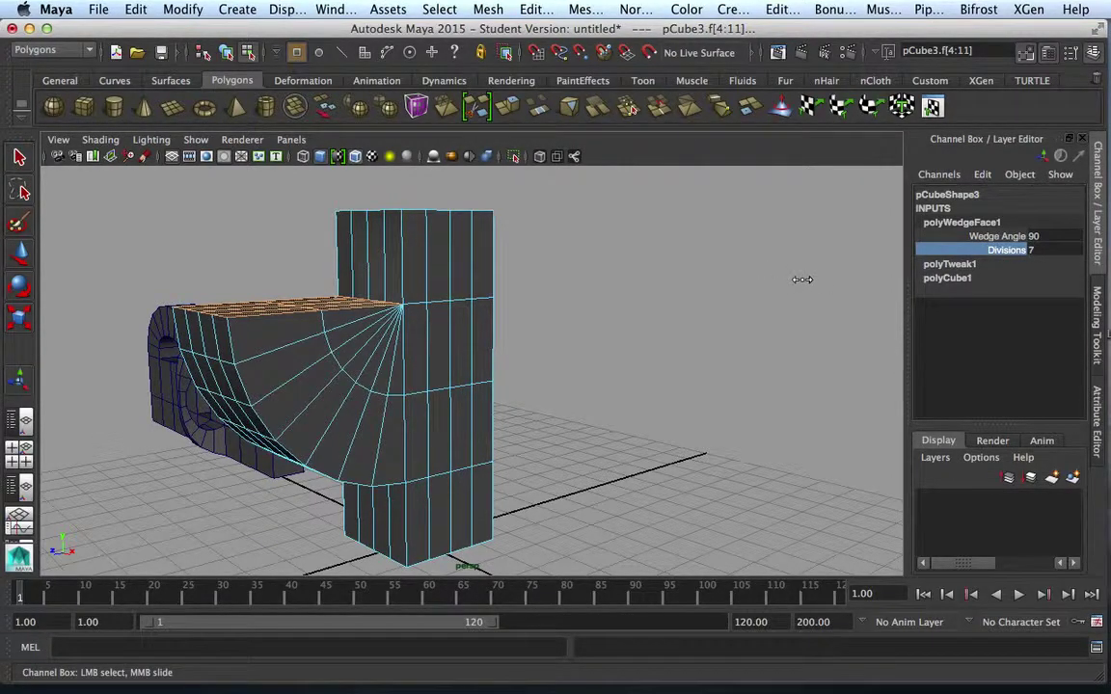
pyautogui.moveTo(777, 270)
pyautogui.mouseDown(button='middle')
pyautogui.moveTo(801, 268)
pyautogui.moveTo(746, 268)
pyautogui.moveTo(771, 270)
pyautogui.mouseUp(button='middle')
# Step: Undo the Divisions changes and the Wedge operation on the box
pyautogui.hotkey('ctrl', 'z')
pyautogui.hotkey('ctrl', 'z')
pyautogui.hotkey('ctrl', 'z')
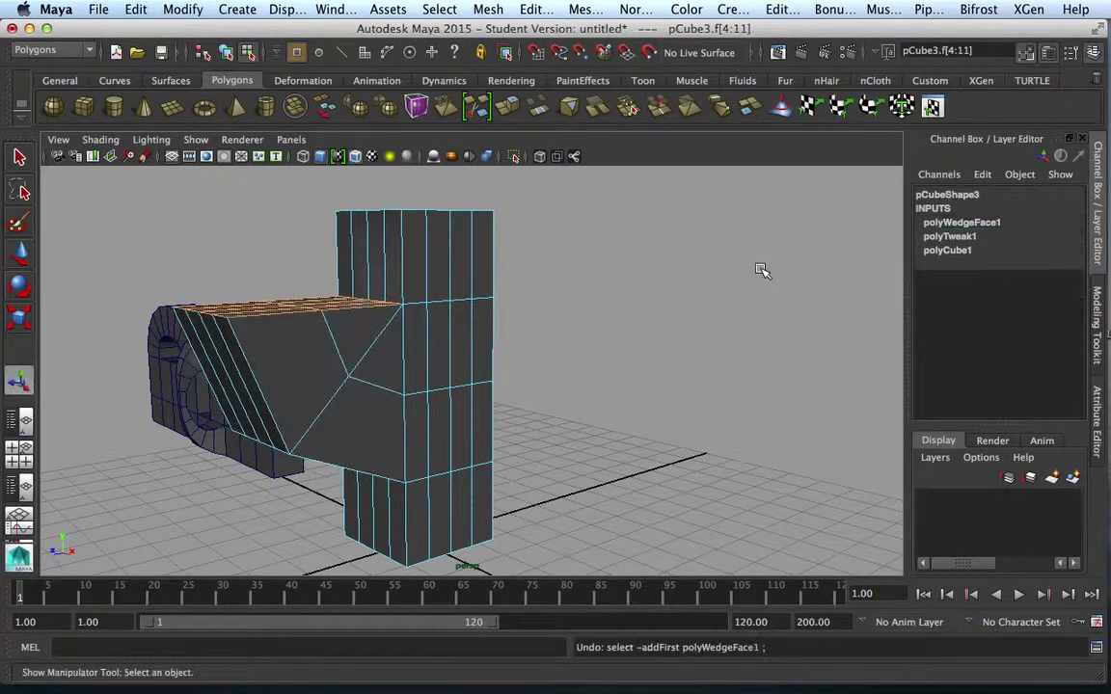
pyautogui.keyDown('alt'); pyautogui.moveTo(632, 402); pyautogui.dragTo(595, 361); pyautogui.keyUp('alt')
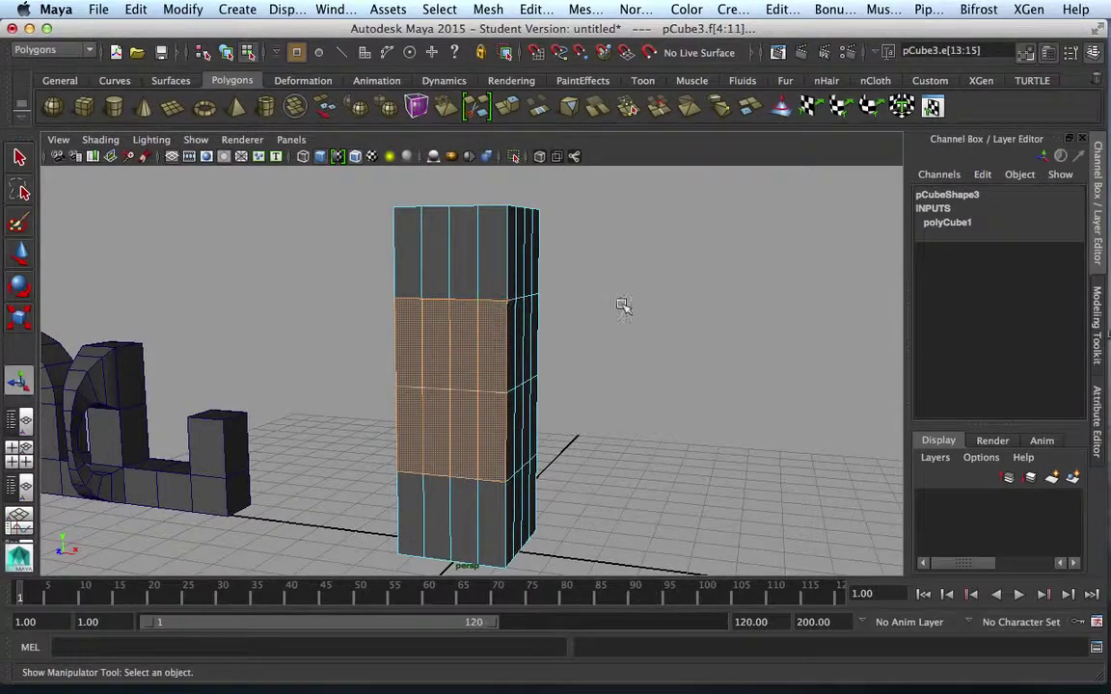
# Step: Show the Modeling Toolkit and clear the current face and edge selection on the box
pyautogui.click(1098, 316)
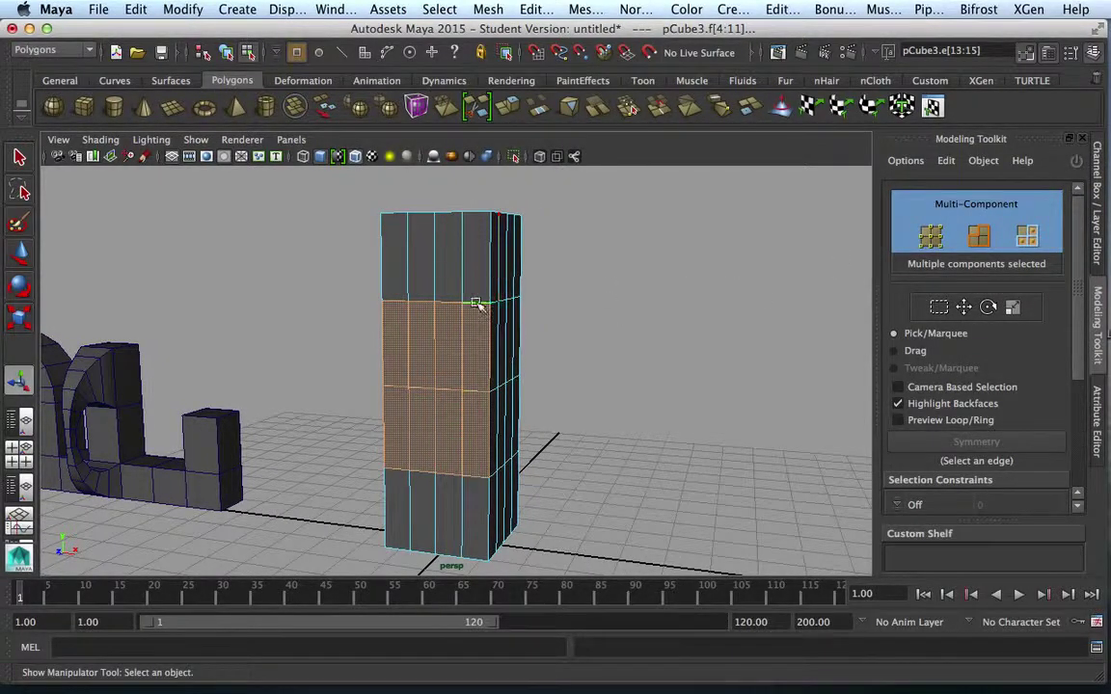
pyautogui.click(538, 342)
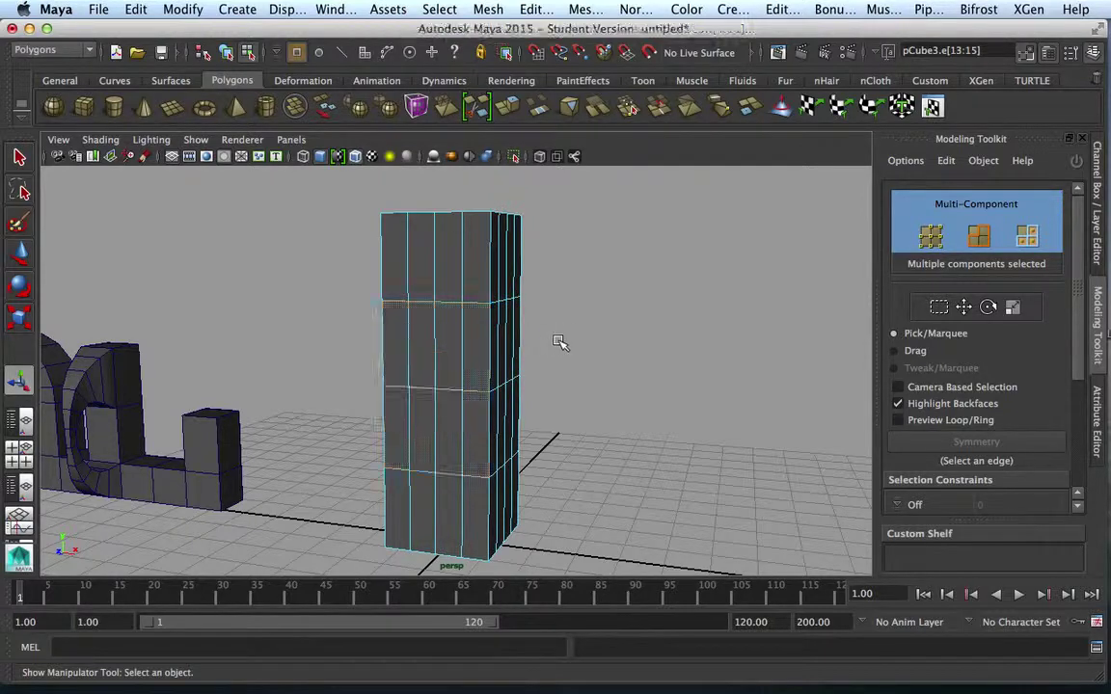
pyautogui.click(472, 345)
pyautogui.click(449, 352)
pyautogui.keyDown('shift'); pyautogui.click(421, 349); pyautogui.keyUp('shift')
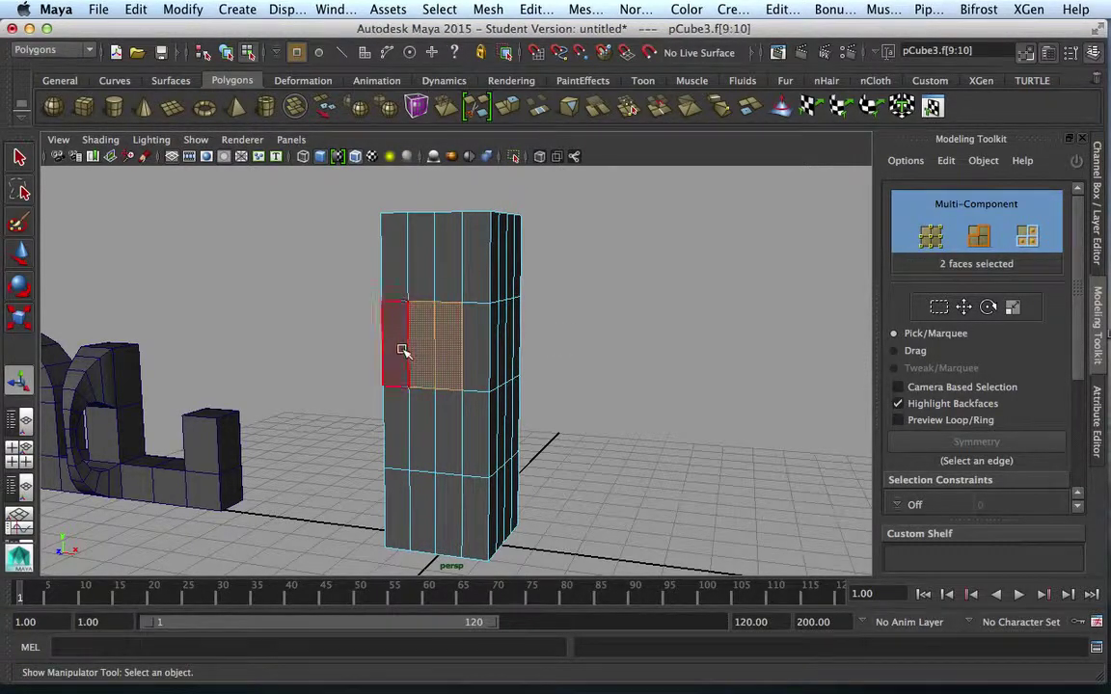
pyautogui.keyDown('shift'); pyautogui.click(395, 347); pyautogui.keyUp('shift')
pyautogui.keyDown('shift'); pyautogui.click(471, 349); pyautogui.keyUp('shift')
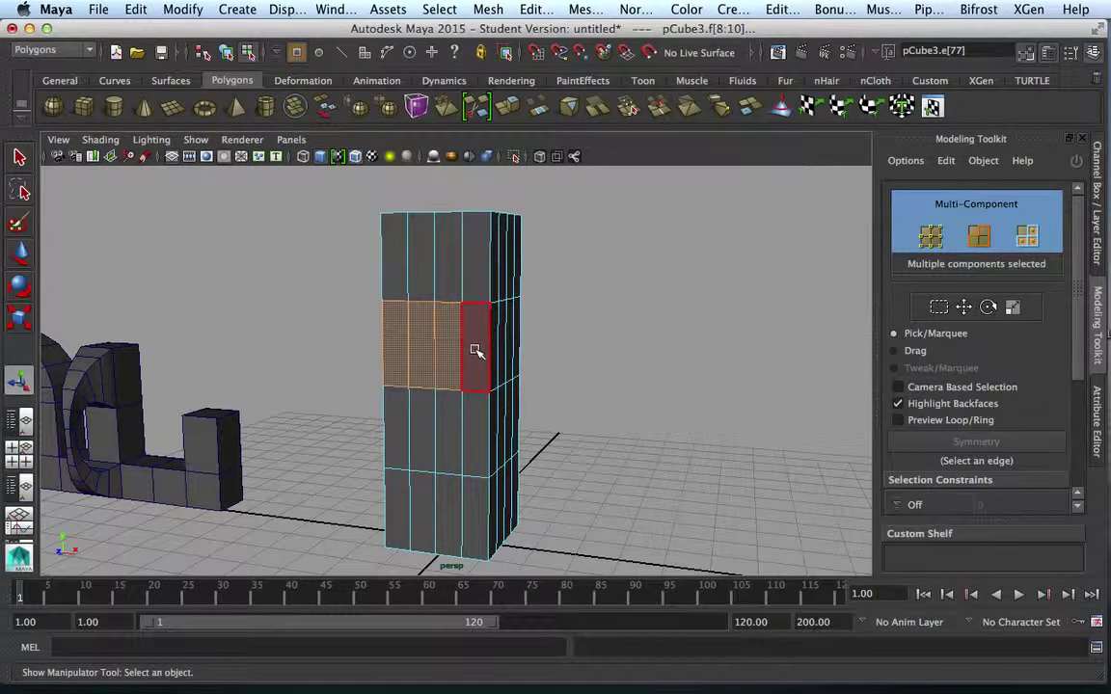
pyautogui.click(565, 364)
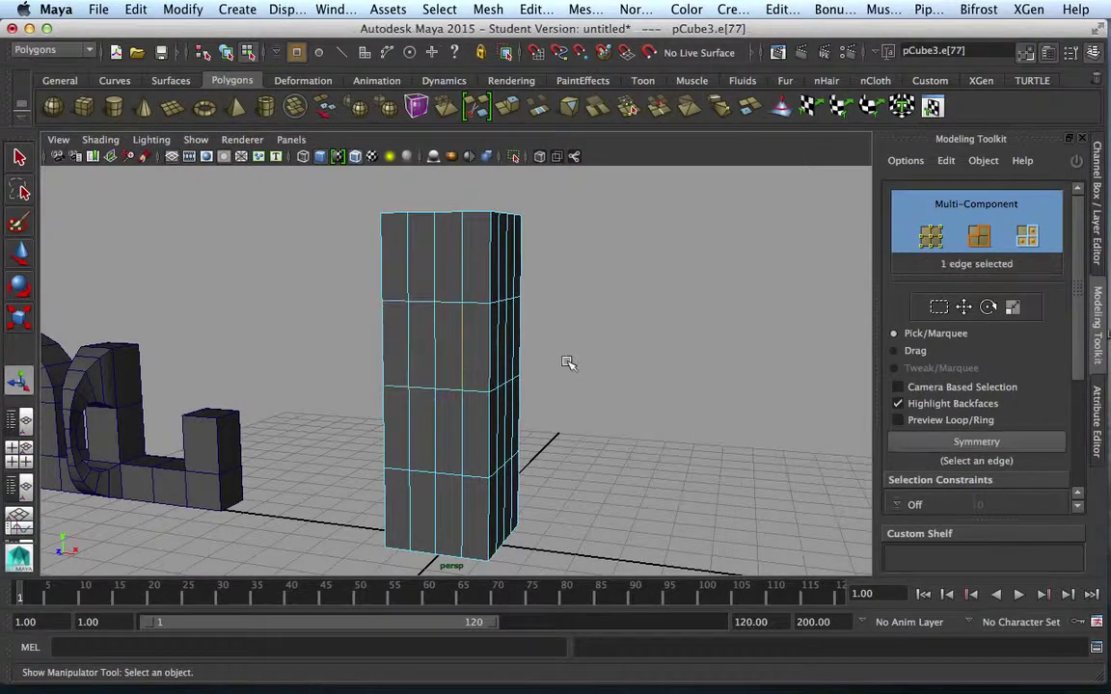
# Step: Select all eight front faces in the second and third rows of the box
pyautogui.click(472, 355)
pyautogui.keyDown('shift'); pyautogui.click(447, 345); pyautogui.keyUp('shift')
pyautogui.keyDown('shift'); pyautogui.click(420, 340); pyautogui.keyUp('shift')
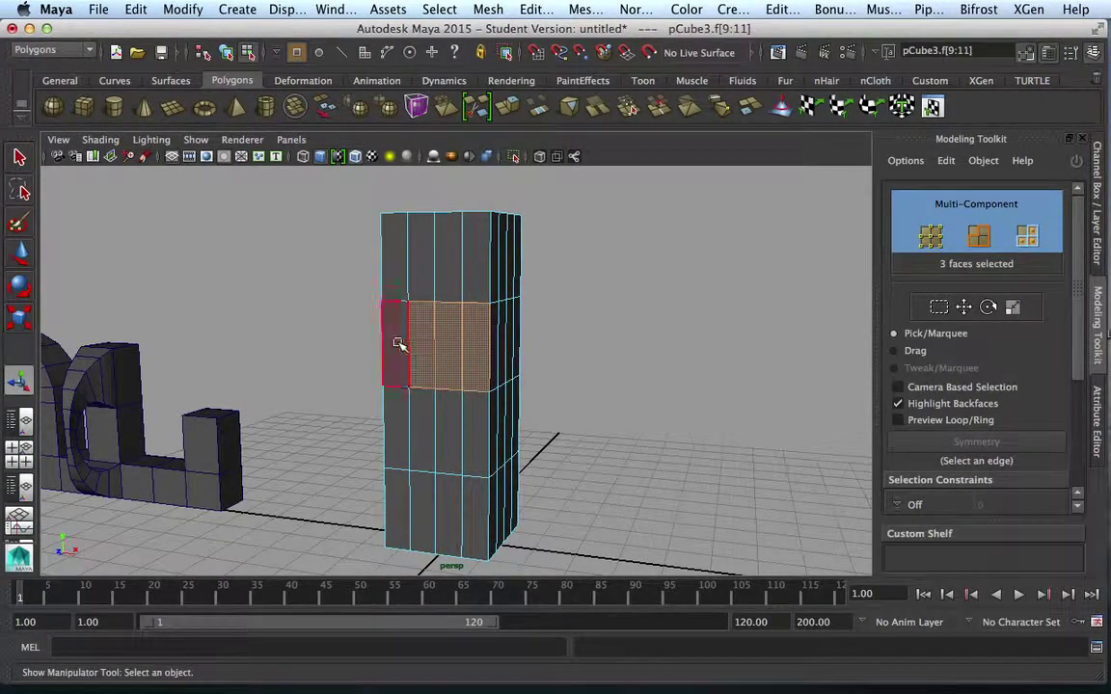
pyautogui.keyDown('shift'); pyautogui.click(392, 340); pyautogui.keyUp('shift')
pyautogui.keyDown('shift'); pyautogui.click(393, 426); pyautogui.keyUp('shift')
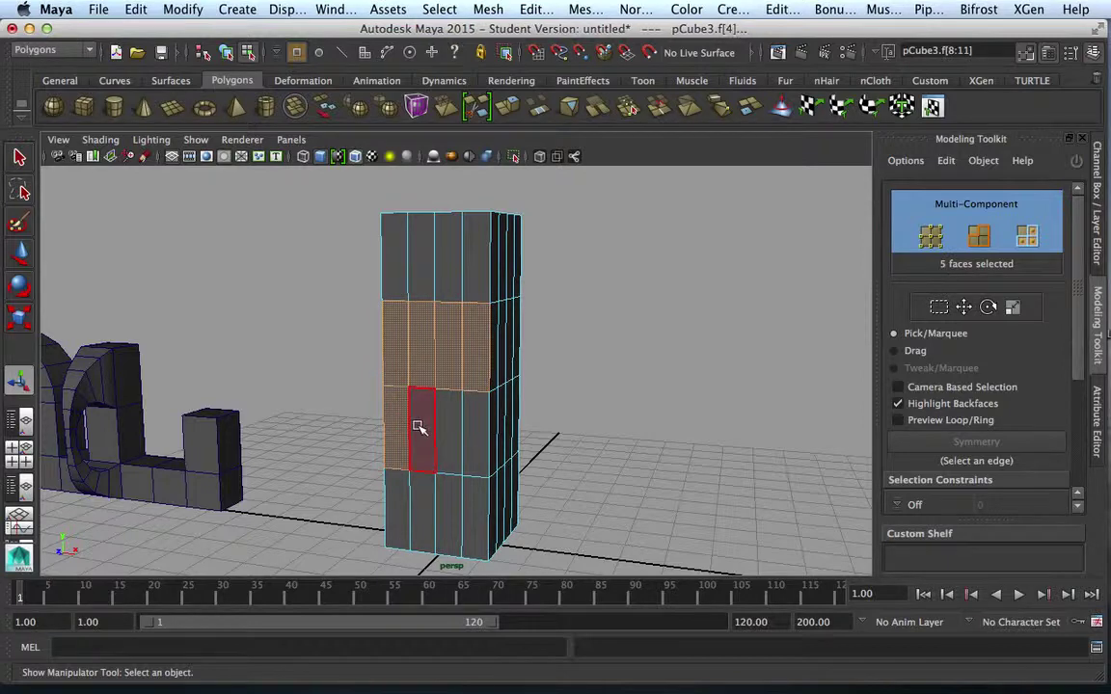
pyautogui.keyDown('shift'); pyautogui.click(423, 431); pyautogui.keyUp('shift')
pyautogui.keyDown('shift'); pyautogui.click(449, 431); pyautogui.keyUp('shift')
pyautogui.keyDown('shift'); pyautogui.click(472, 434); pyautogui.keyUp('shift')
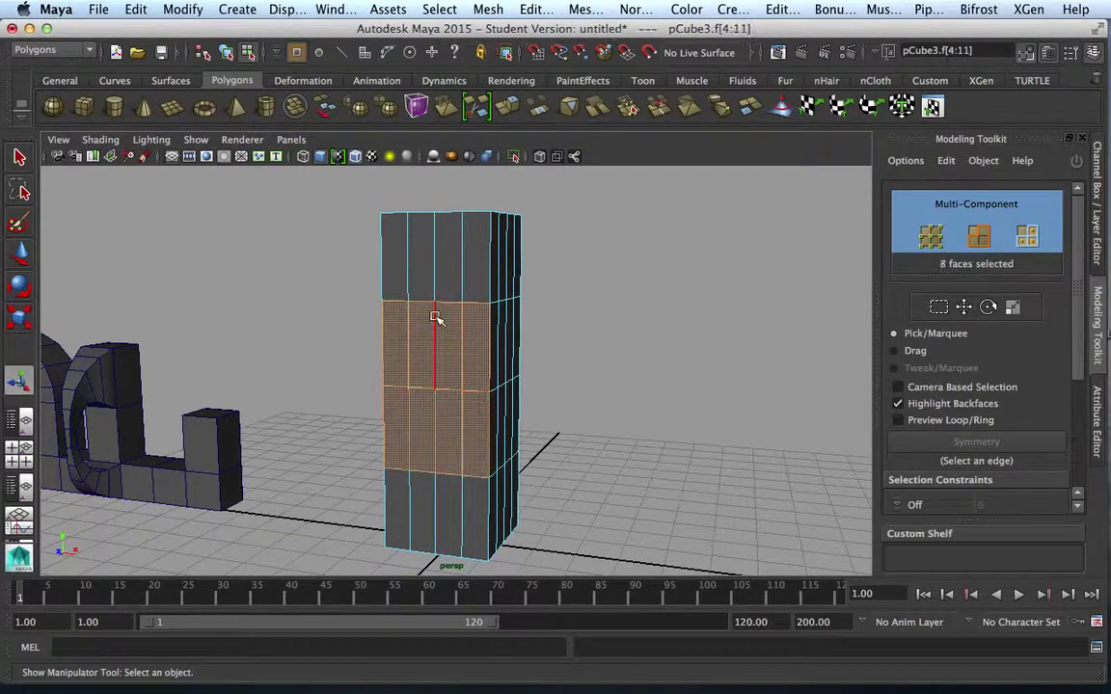
# Step: Add the four edges along the lower border of the selected faces and apply a Wedge
pyautogui.keyDown('shift'); pyautogui.click(471, 481); pyautogui.keyUp('shift')
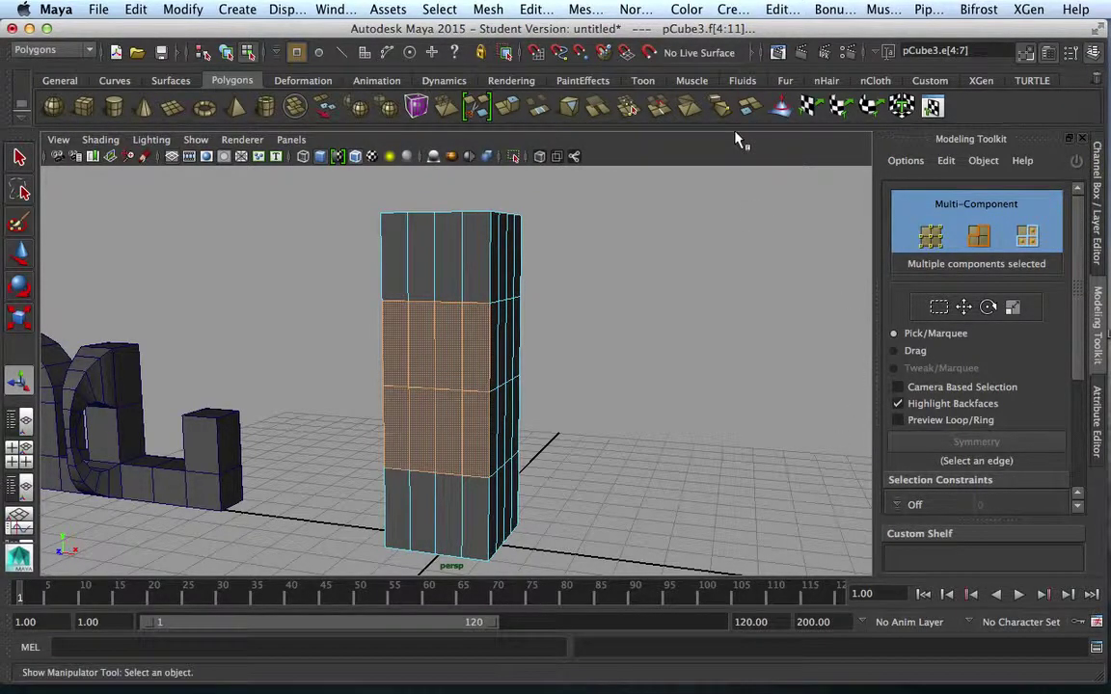
pyautogui.click(585, 9)
pyautogui.moveTo(536, 9)
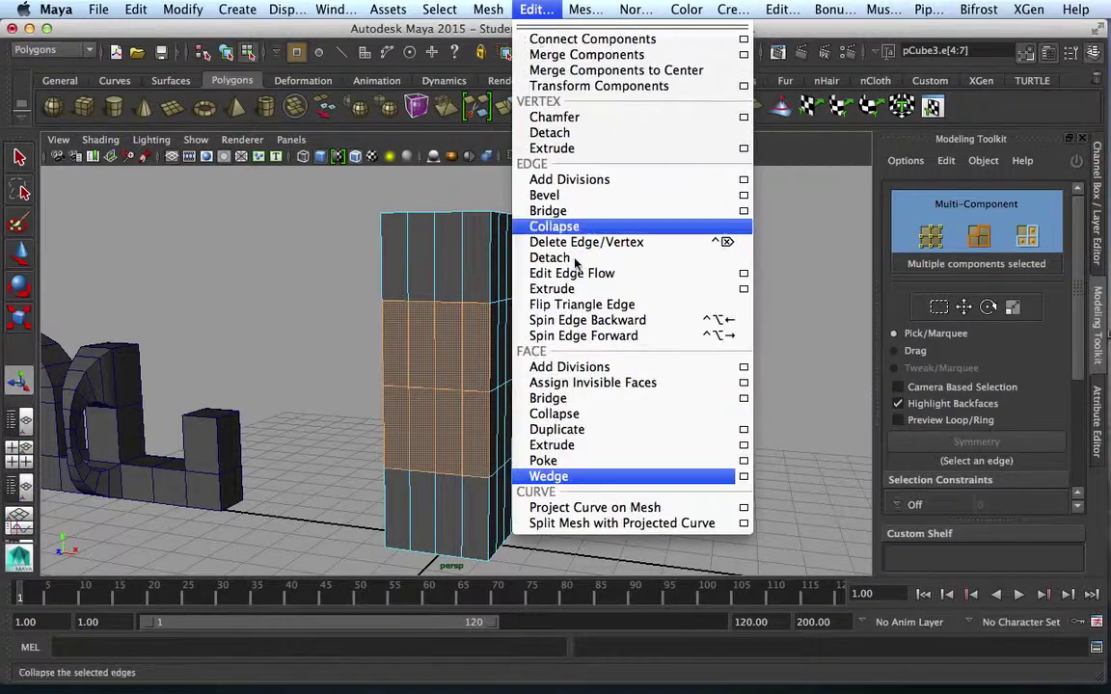
pyautogui.click(648, 483)
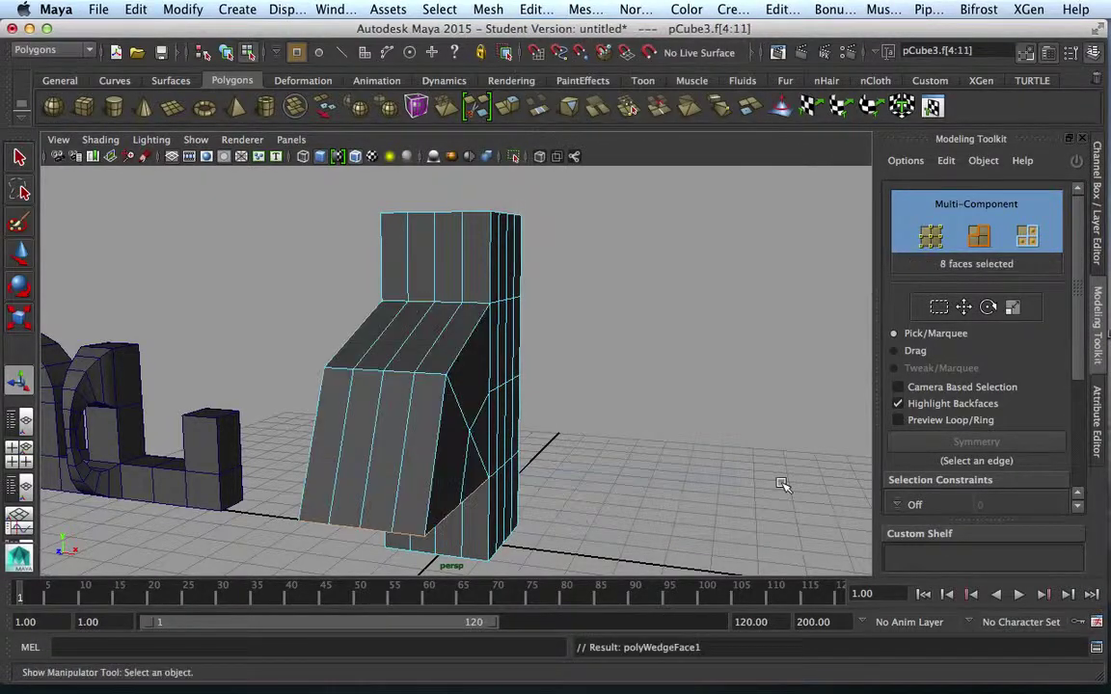
# Step: In the wedge's construction history, set Divisions to 7 and Wedge Angle to about 77.4
pyautogui.keyDown('alt'); pyautogui.moveTo(707, 484); pyautogui.dragTo(669, 453); pyautogui.keyUp('alt')
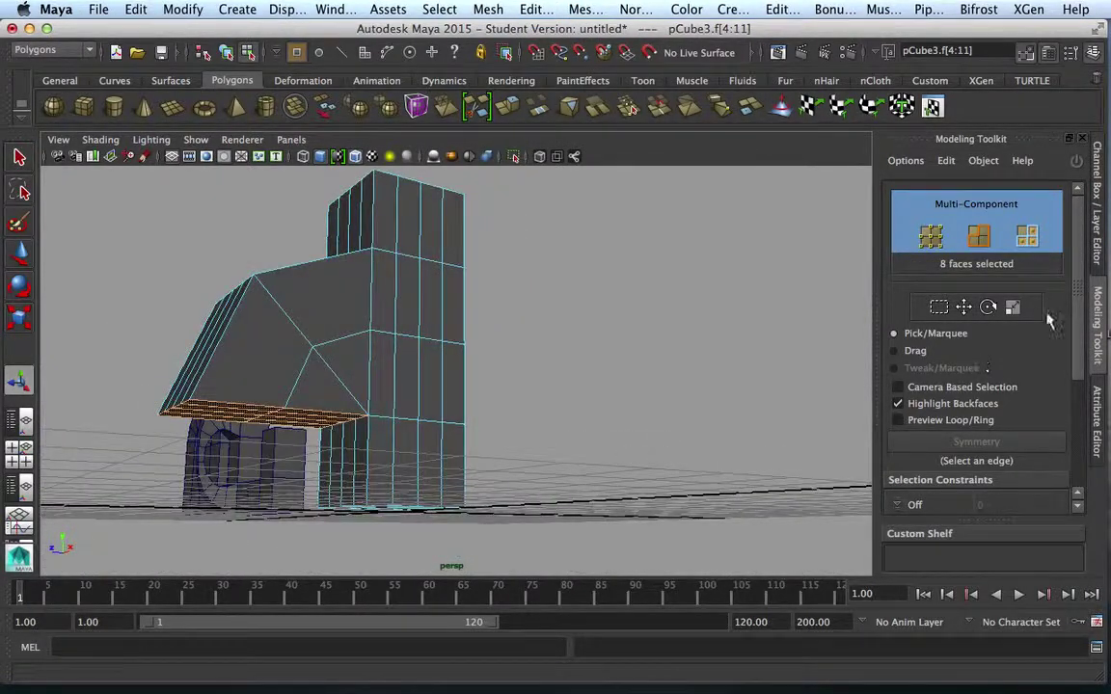
pyautogui.click(1098, 258)
pyautogui.click(969, 224)
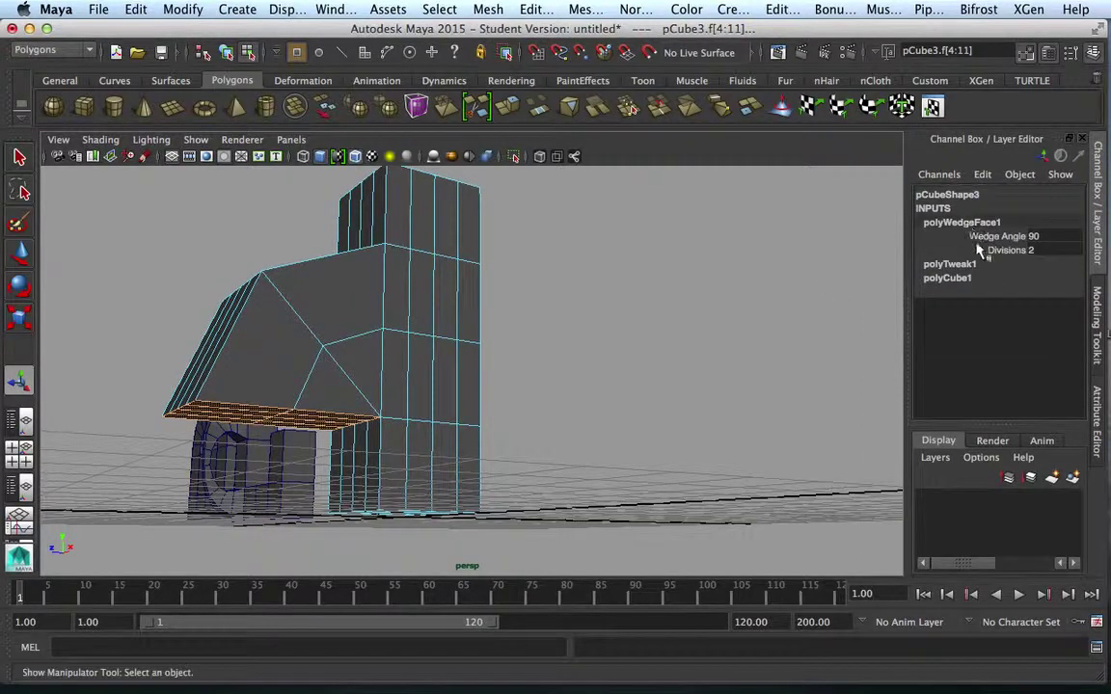
pyautogui.click(935, 250)
pyautogui.moveTo(564, 294); pyautogui.dragTo(708, 299, button='middle')
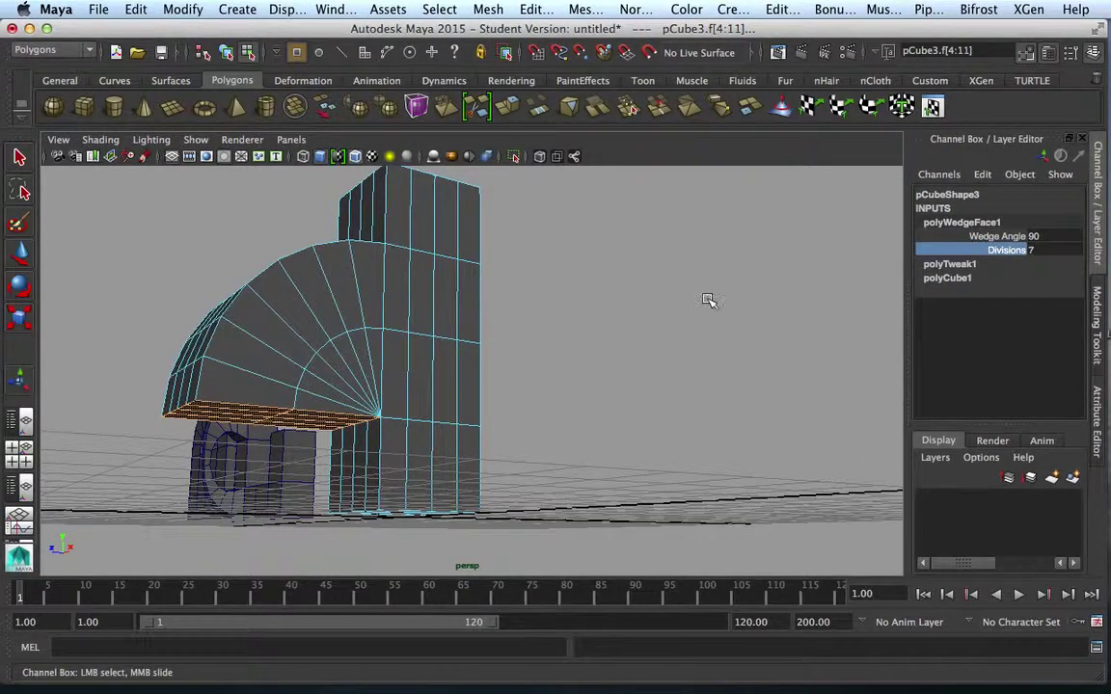
pyautogui.click(974, 235)
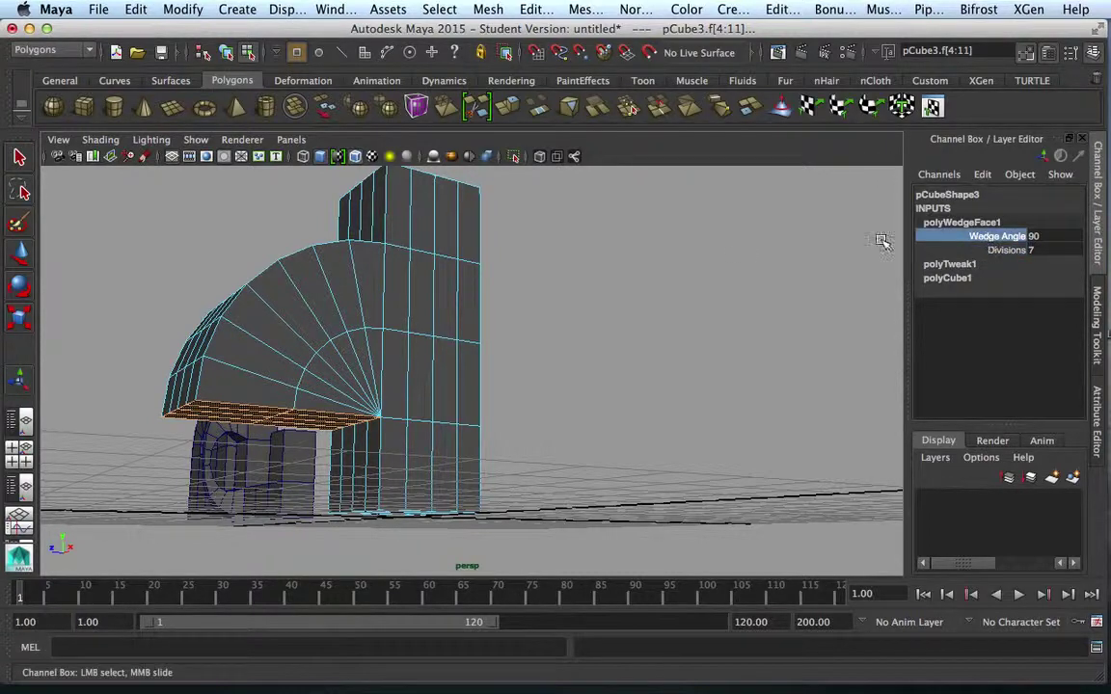
pyautogui.moveTo(681, 255)
pyautogui.mouseDown(button='middle')
pyautogui.moveTo(696, 253)
pyautogui.moveTo(636, 254)
pyautogui.moveTo(711, 255)
pyautogui.moveTo(629, 252)
pyautogui.moveTo(674, 262)
pyautogui.mouseUp(button='middle')
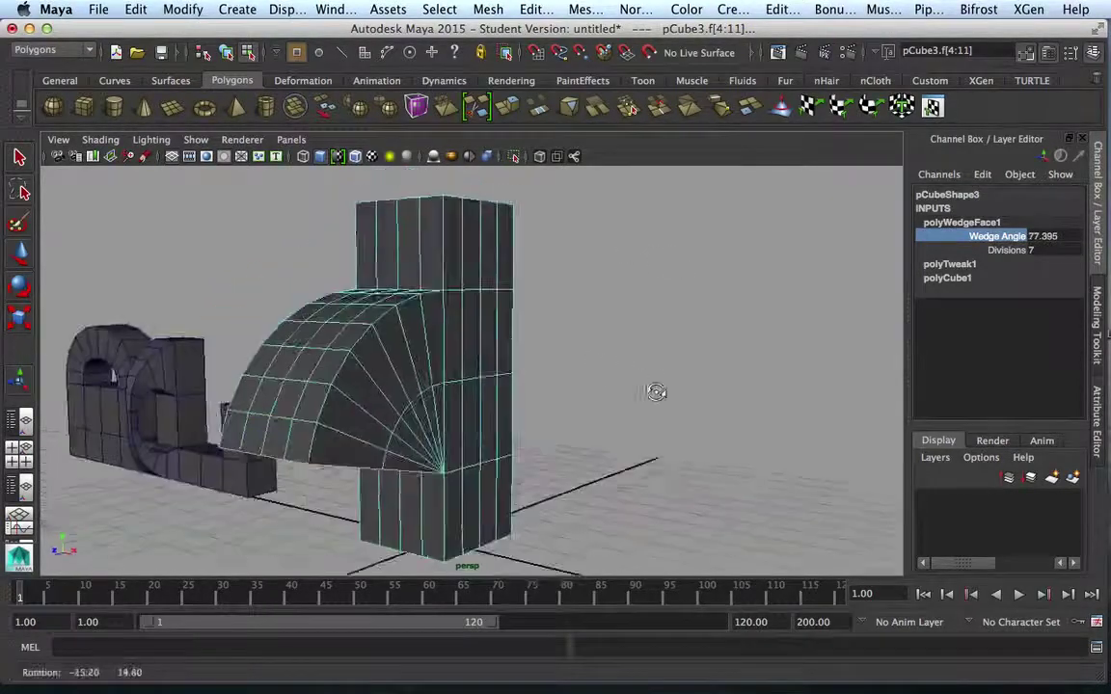